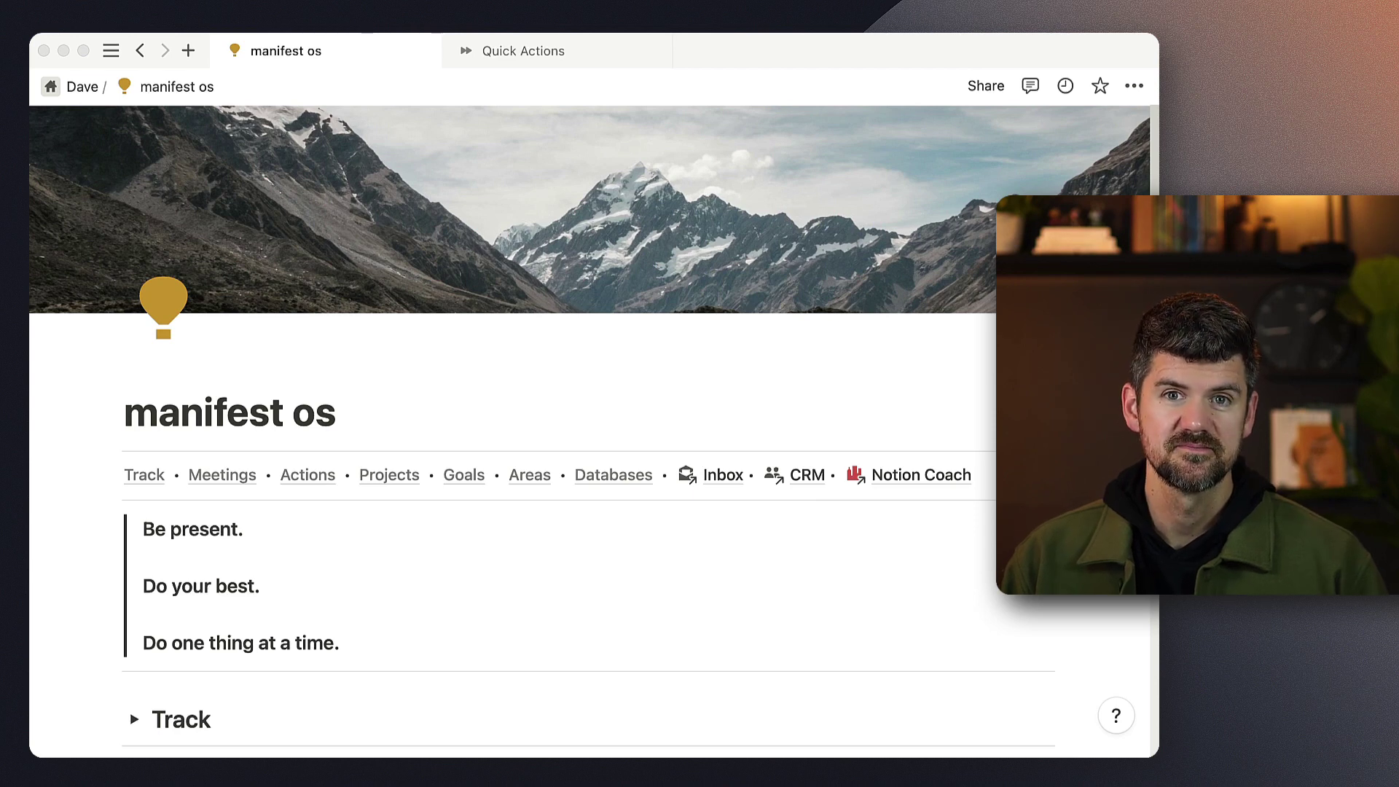
# Step: Open the Projects database from the Databases page and view the Client Project Template & SOP project
pyautogui.click(316, 375)
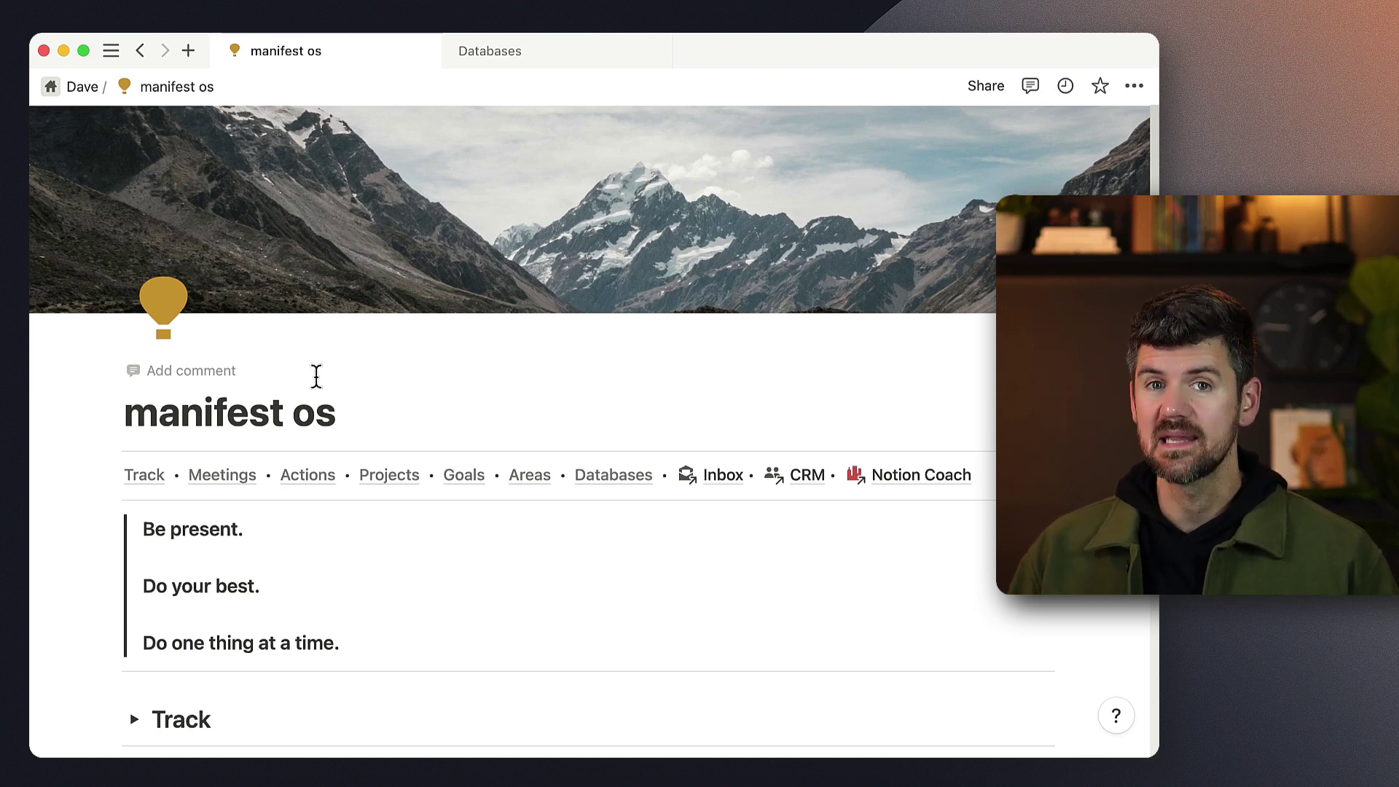
pyautogui.click(545, 62)
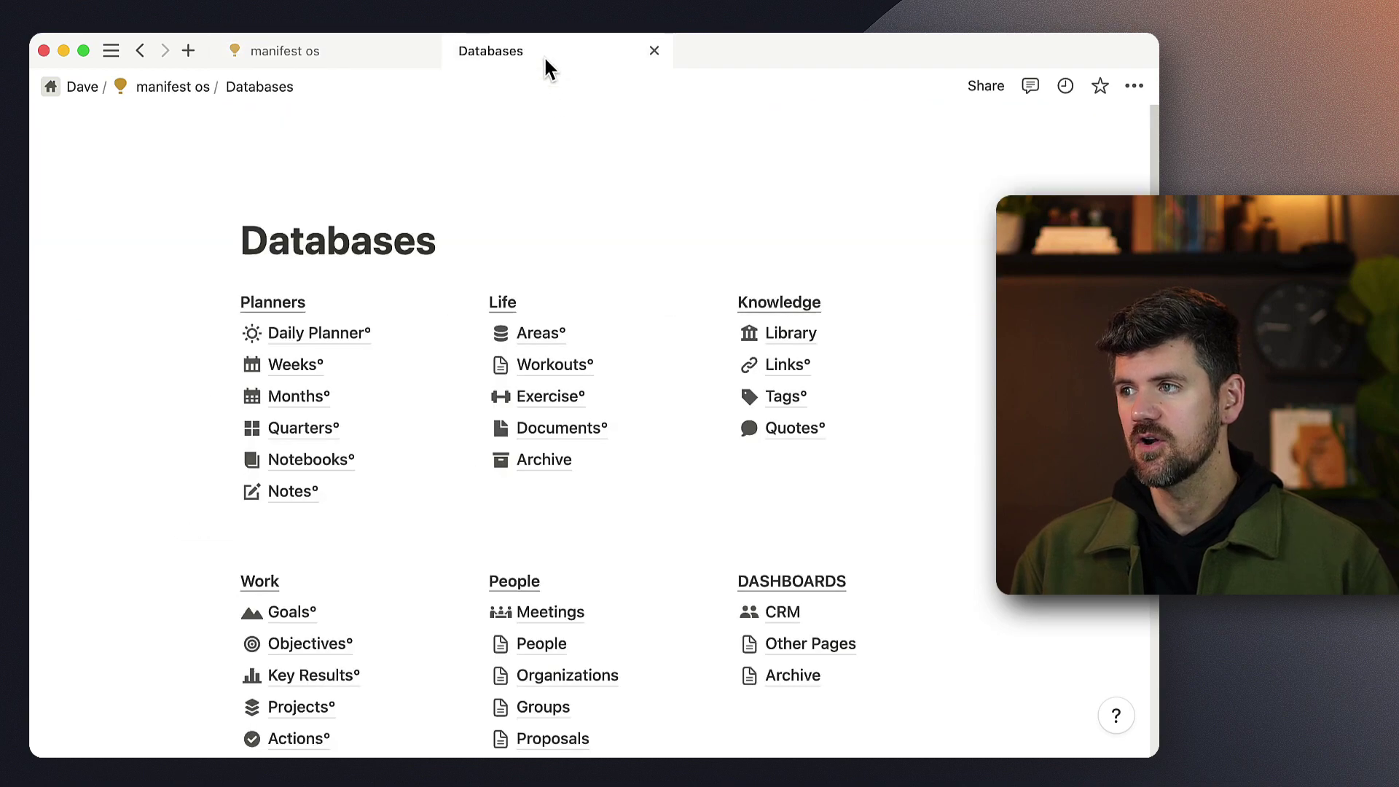
pyautogui.scroll(-1, 546, 523)
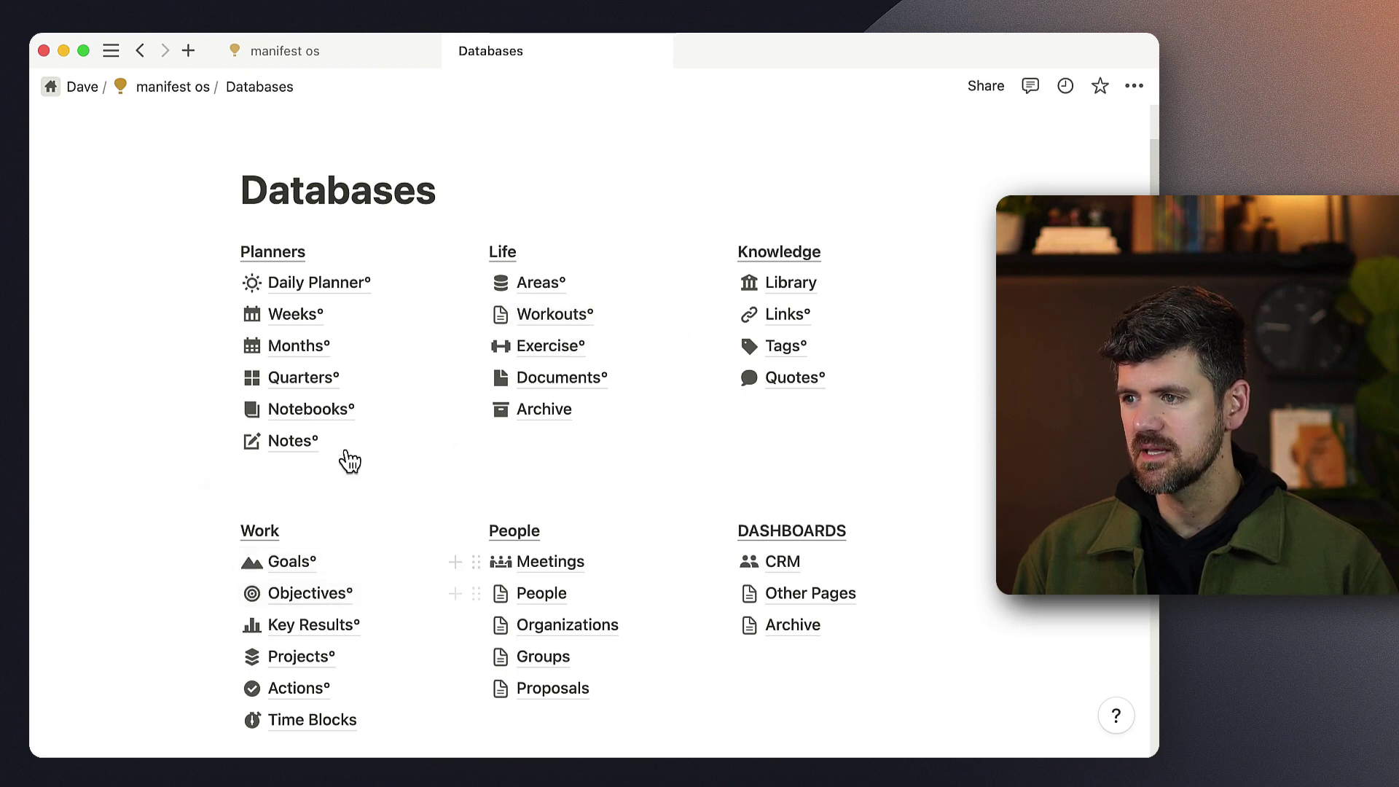
pyautogui.click(289, 665)
pyautogui.click(390, 315)
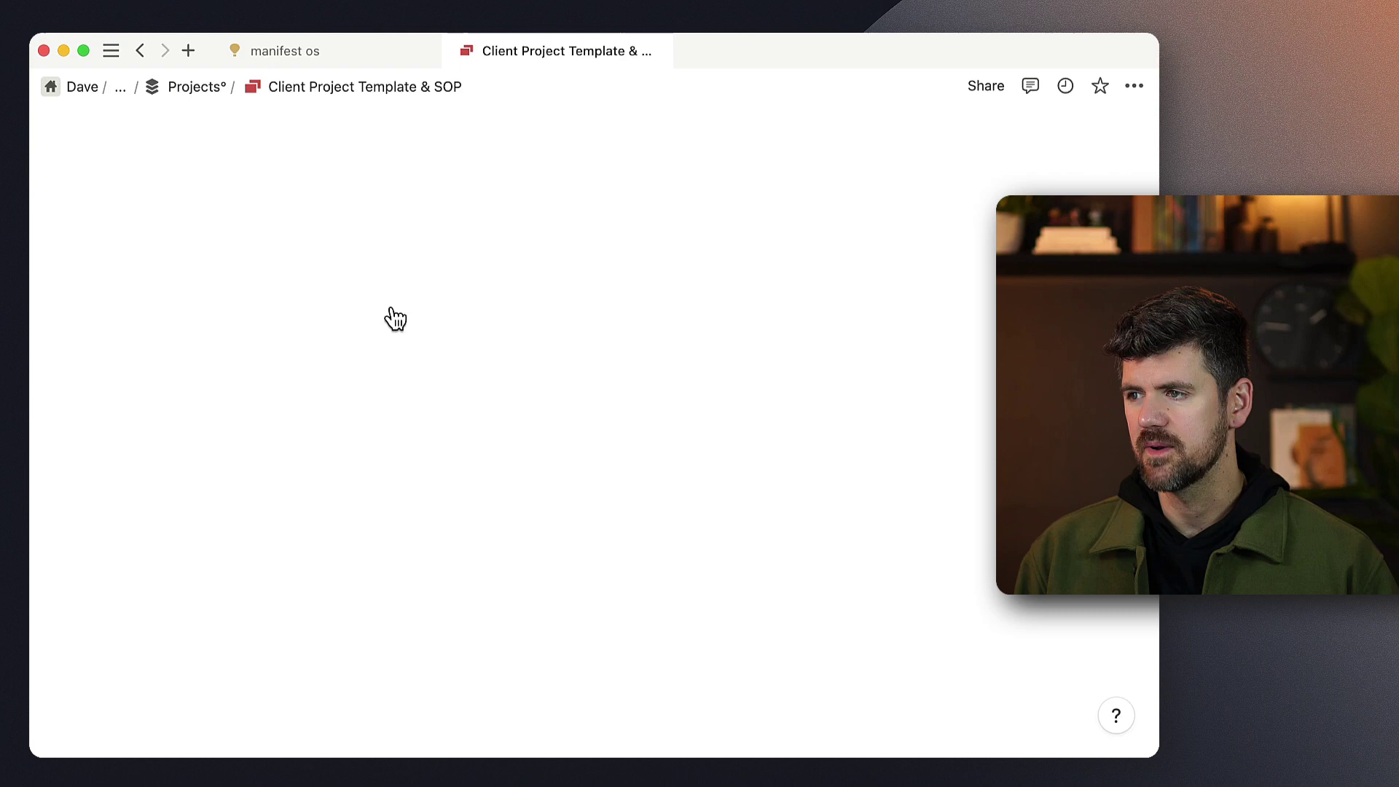
# Step: Return to the manifest os home page, reopen Projects and show its template list
pyautogui.scroll(-5, 447, 431)
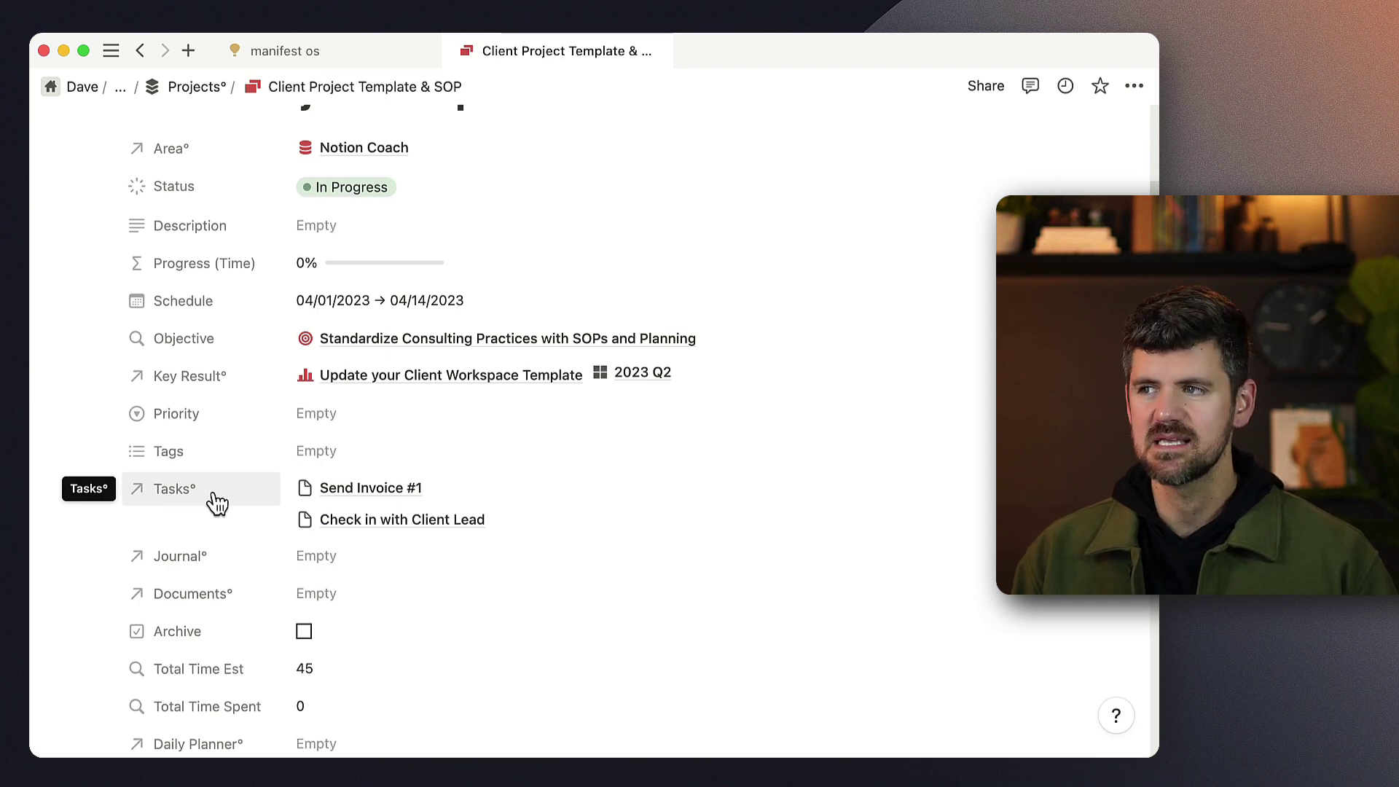
pyautogui.click(211, 89)
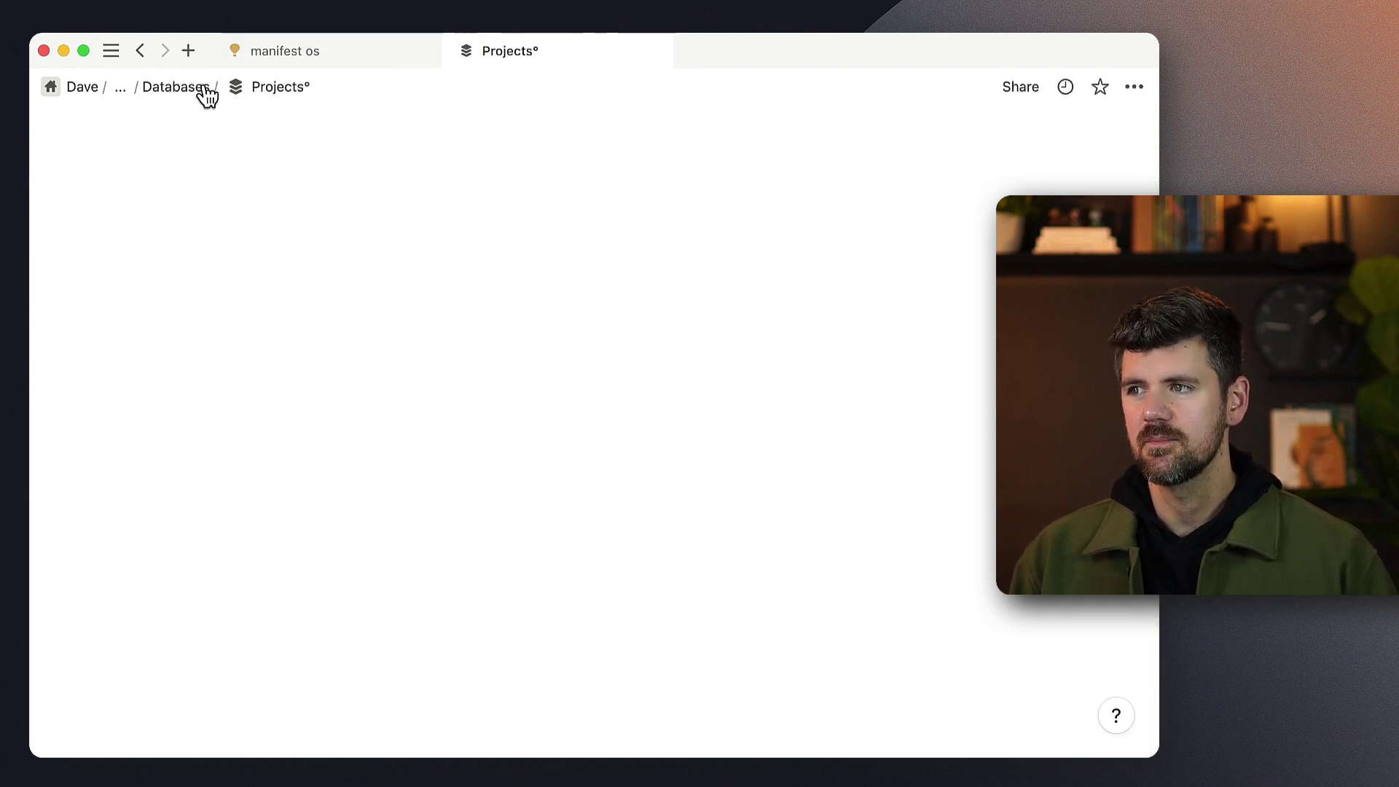
pyautogui.click(175, 88)
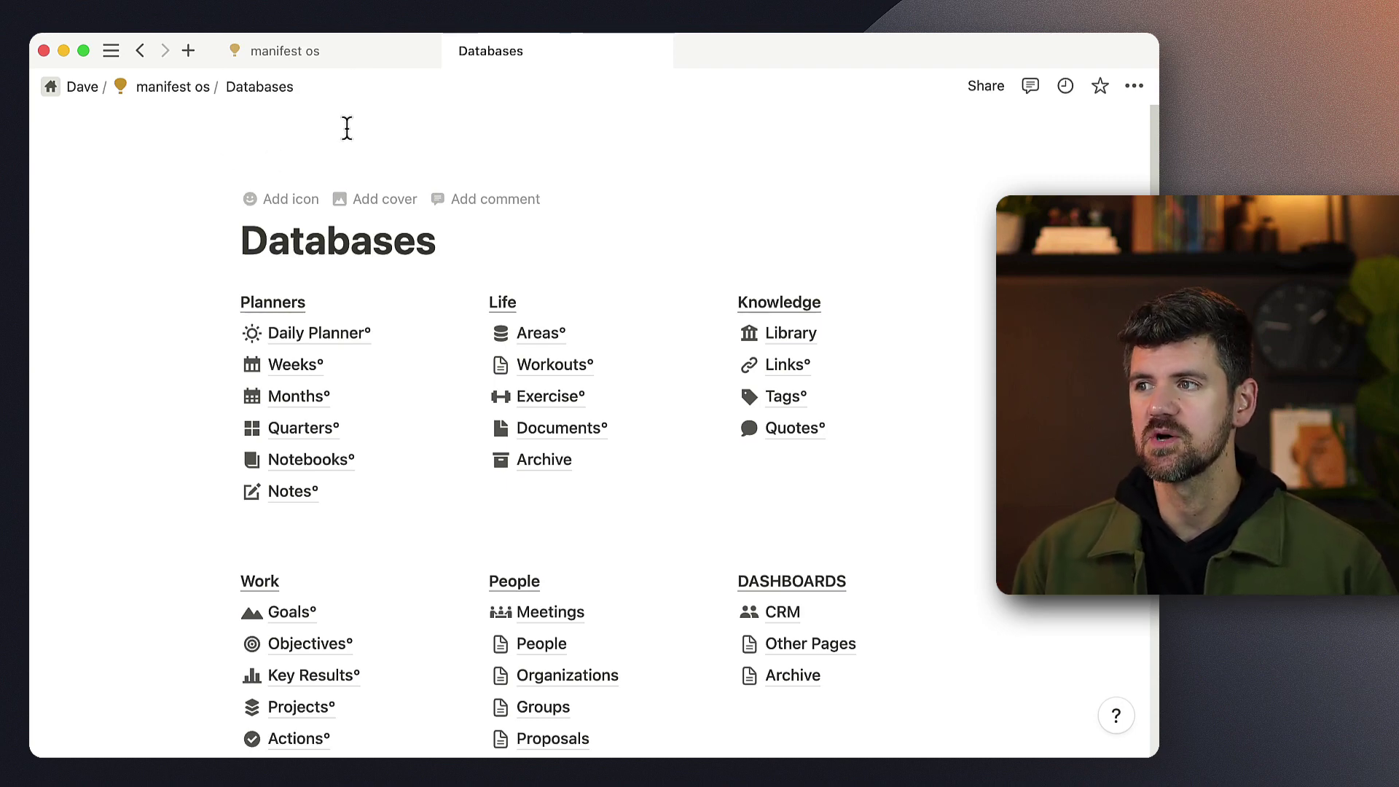
pyautogui.click(360, 50)
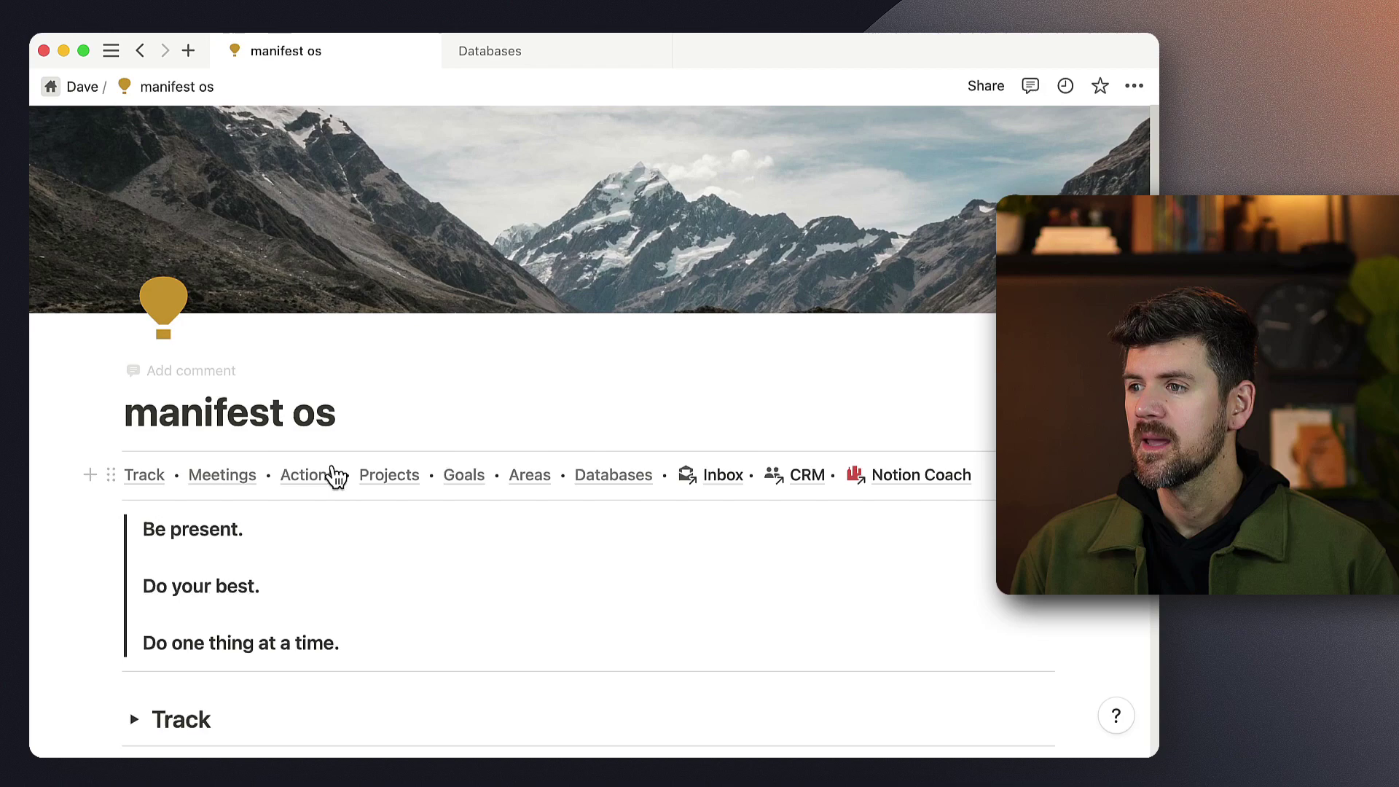
pyautogui.click(398, 477)
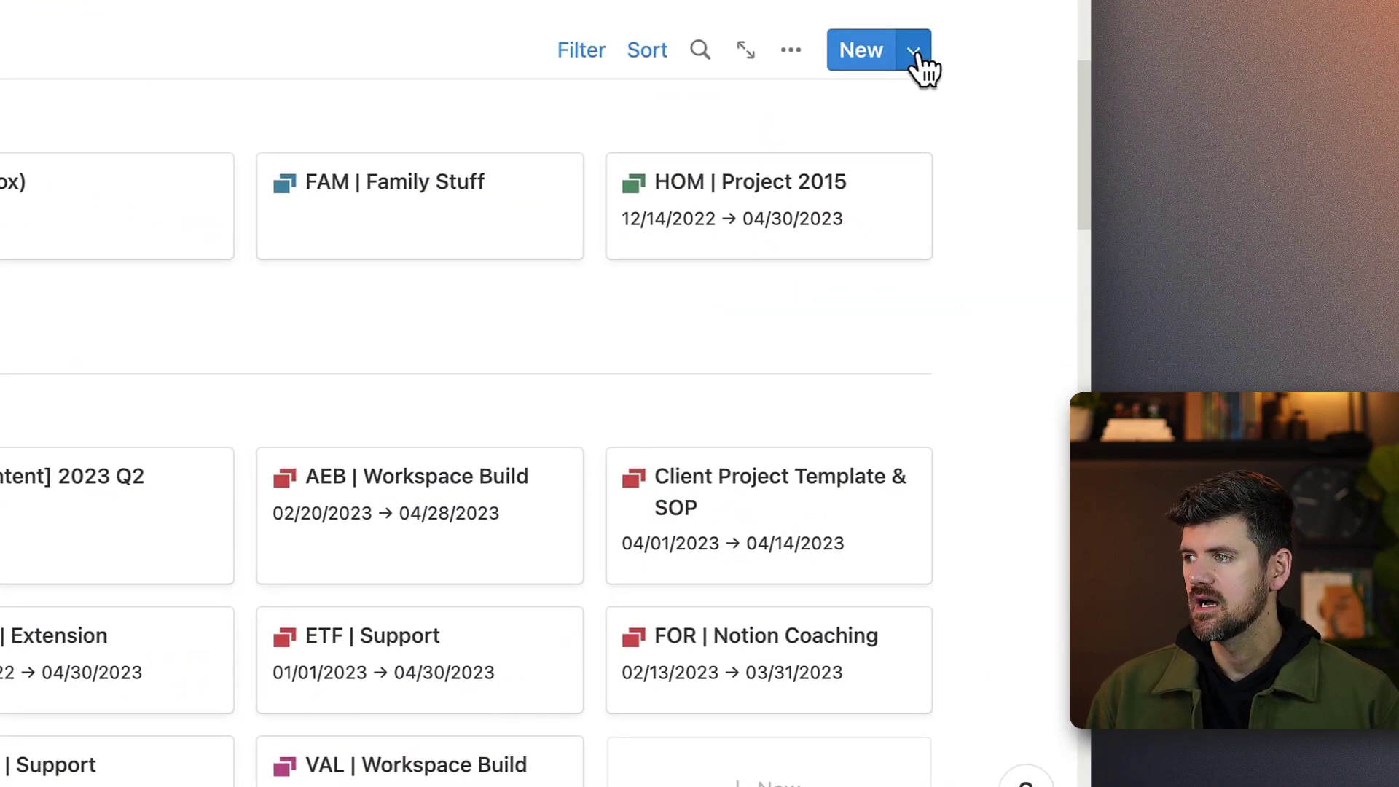
pyautogui.click(914, 53)
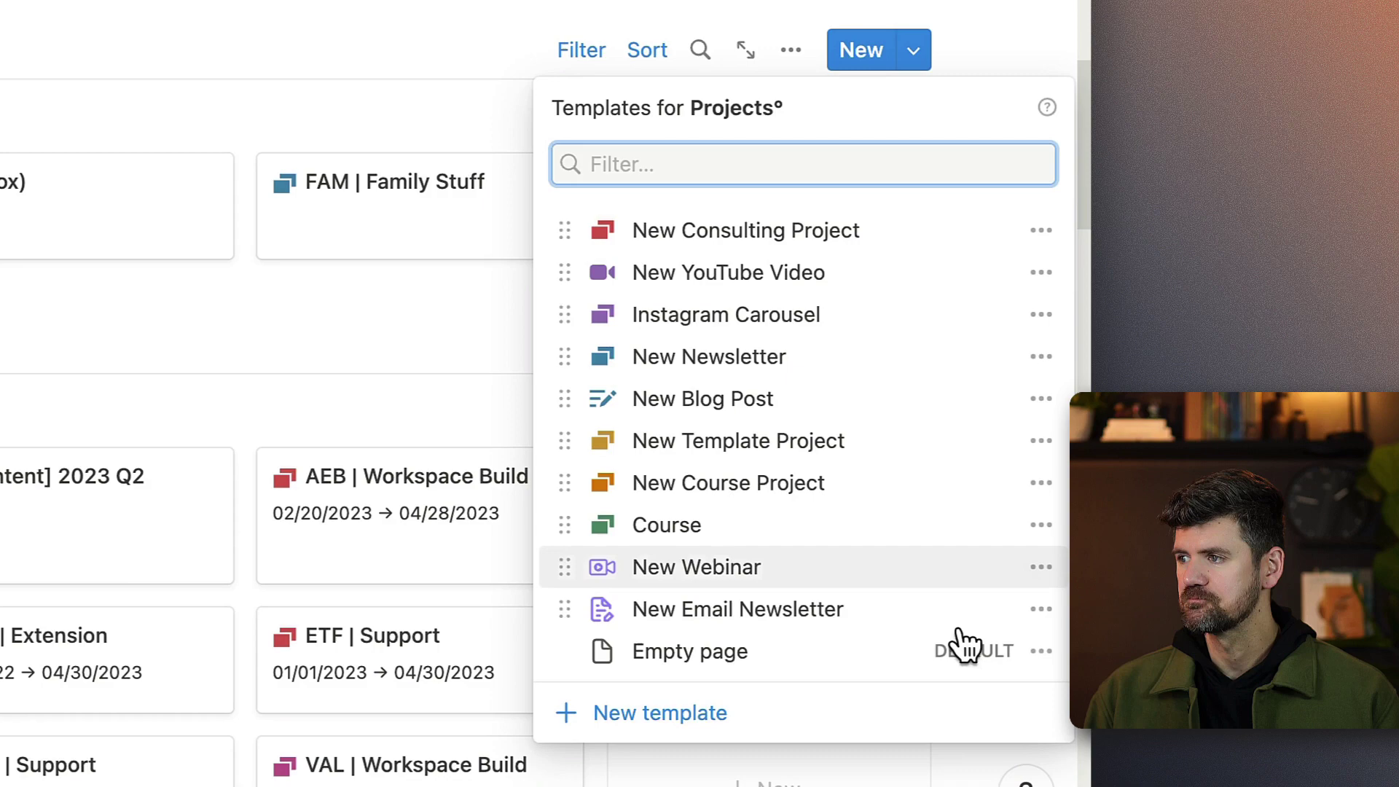
# Step: Start a new Projects template titled 'New Email Newsletter'
pyautogui.click(677, 718)
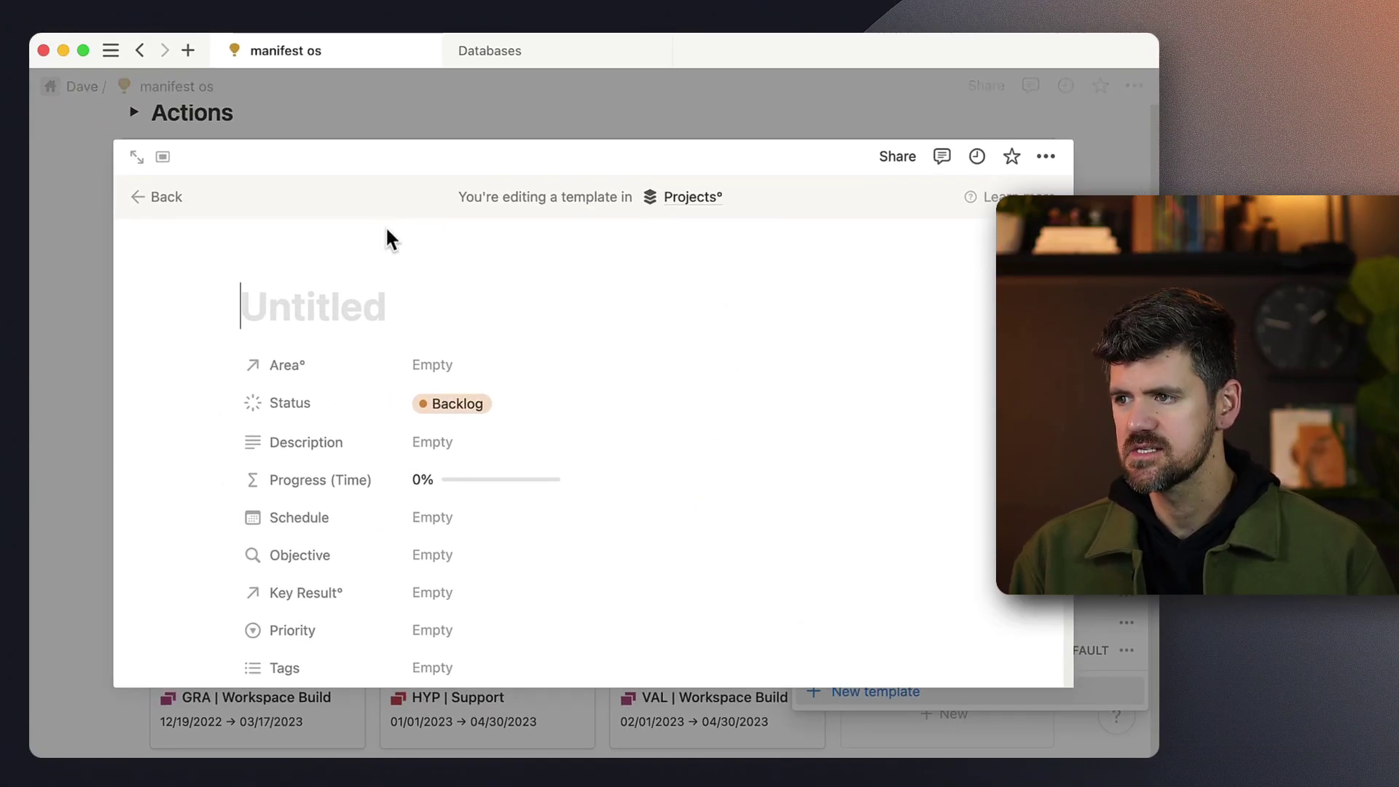
pyautogui.write('New Email Nes')
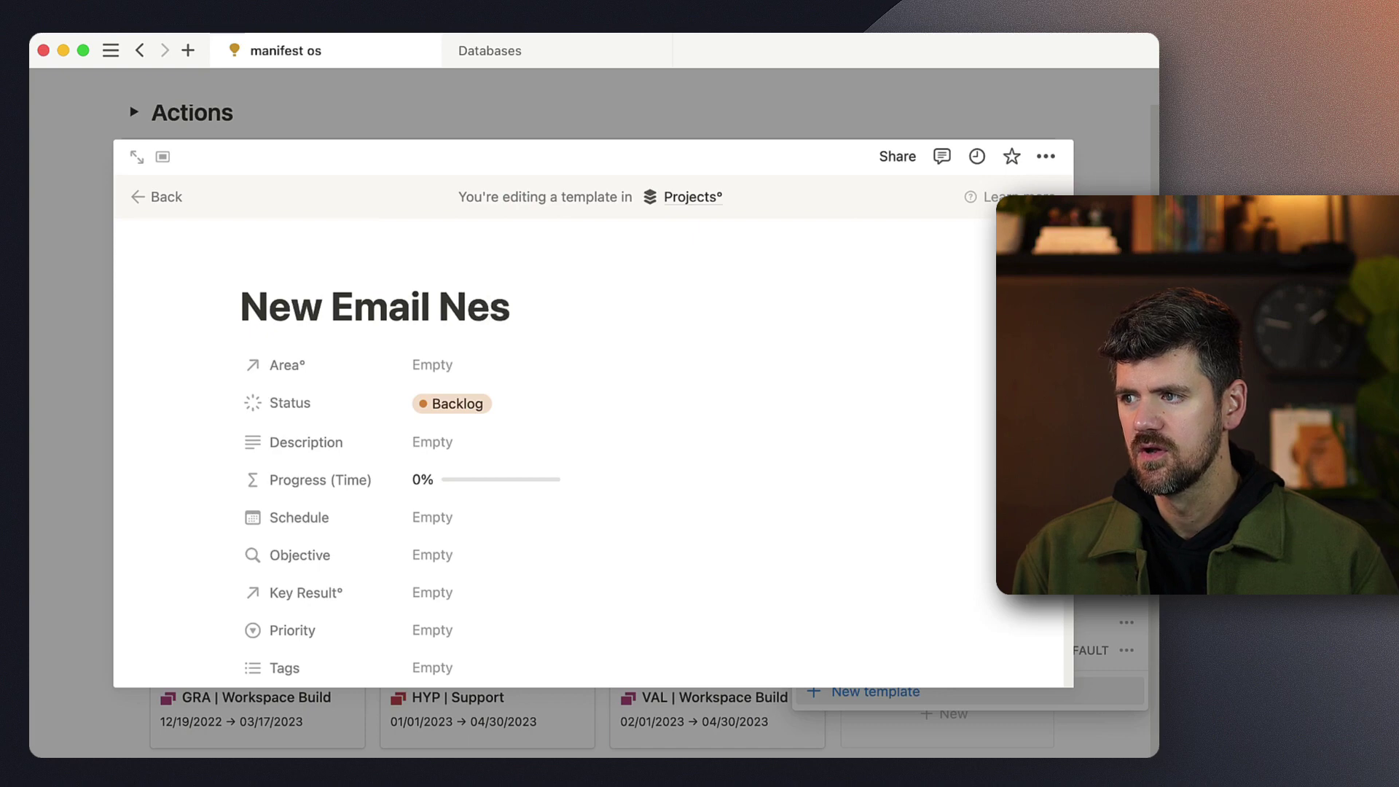
pyautogui.press('BackSpace')
pyautogui.write('ws')
pyautogui.press('BackSpace')
pyautogui.write('slett')
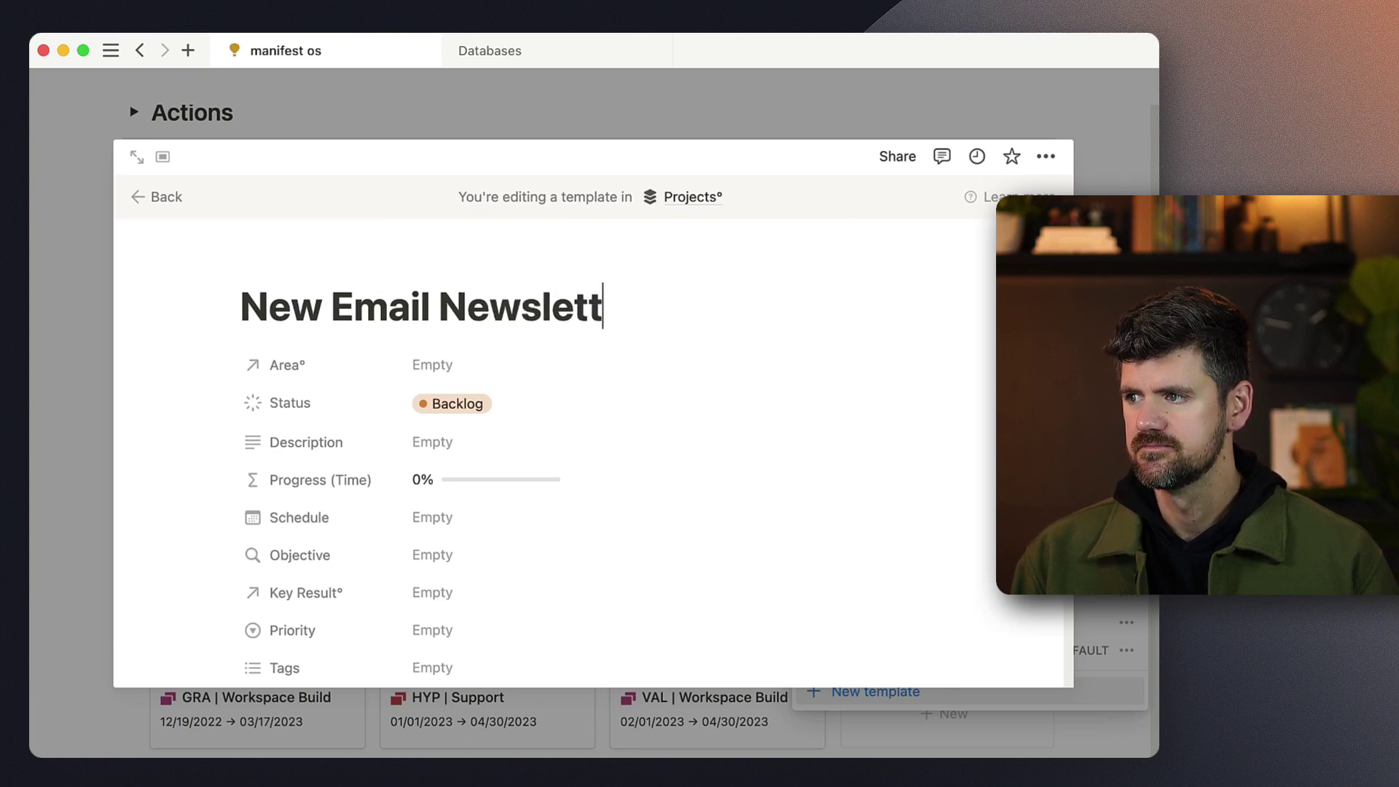
pyautogui.write('er')
# Step: Give the template a blue paper-plane icon, found by searching icons for 'ema'
pyautogui.click(288, 268)
pyautogui.click(251, 320)
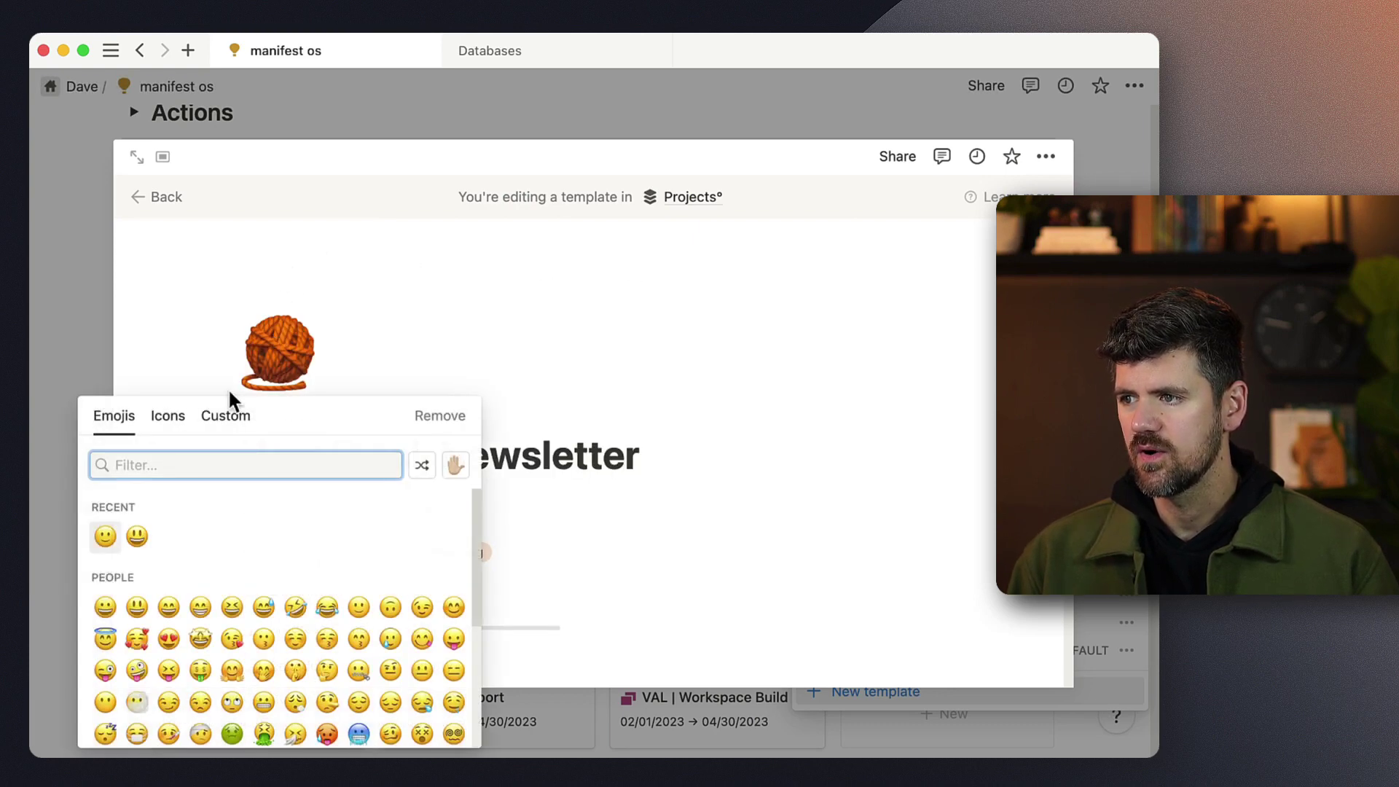
pyautogui.click(168, 416)
pyautogui.write('ema')
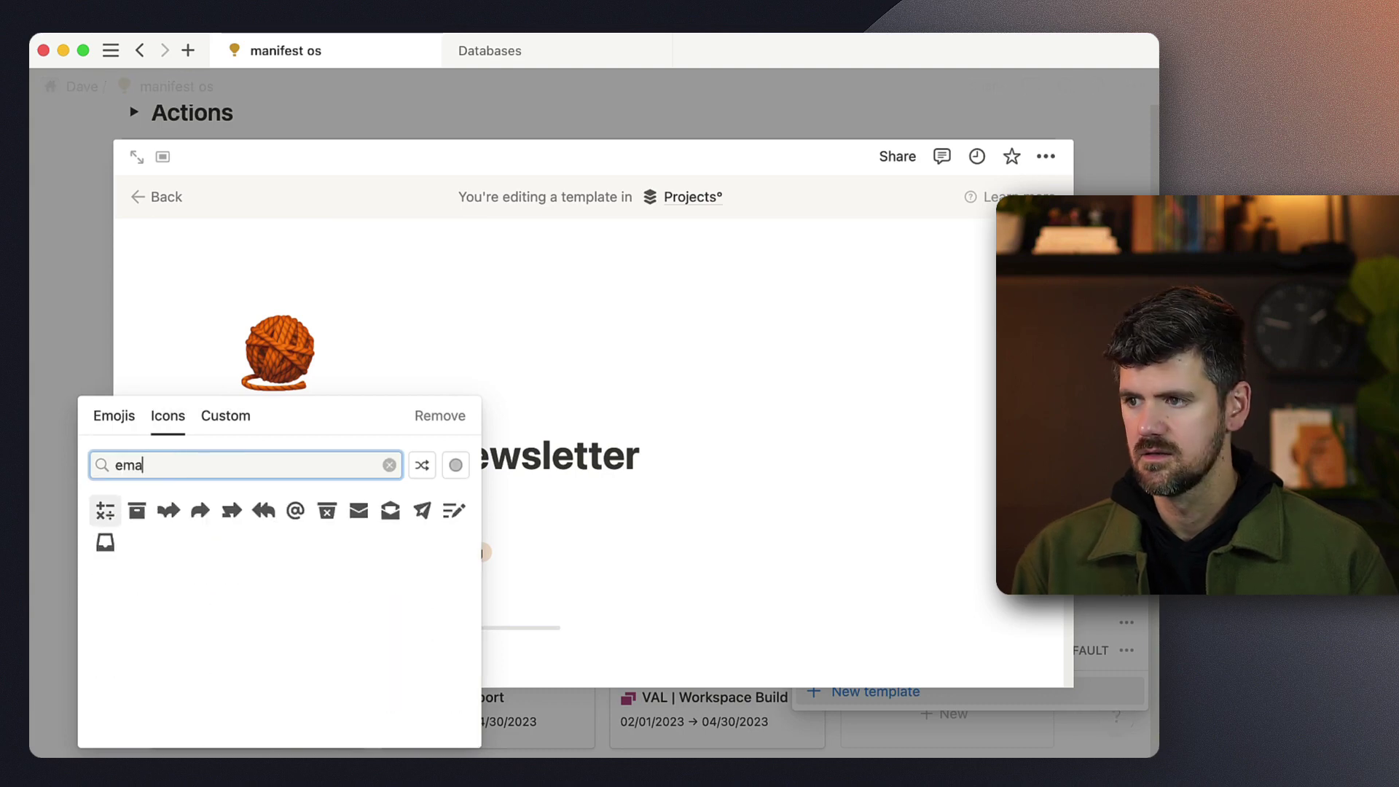
pyautogui.click(421, 510)
pyautogui.click(390, 579)
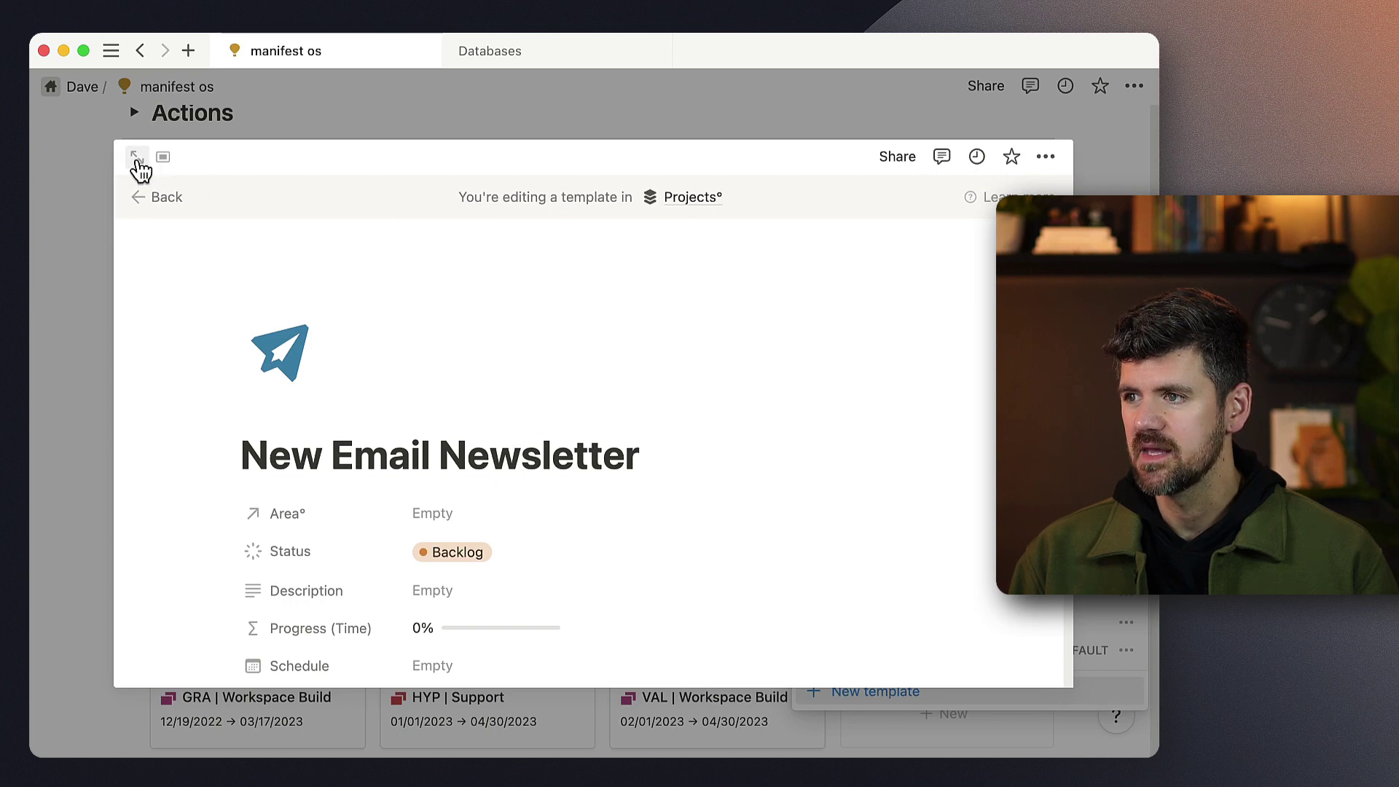
# Step: Expand the template to full page and hide its 19 less-used properties
pyautogui.click(137, 158)
pyautogui.scroll(-1, 501, 456)
pyautogui.scroll(-10, 474, 480)
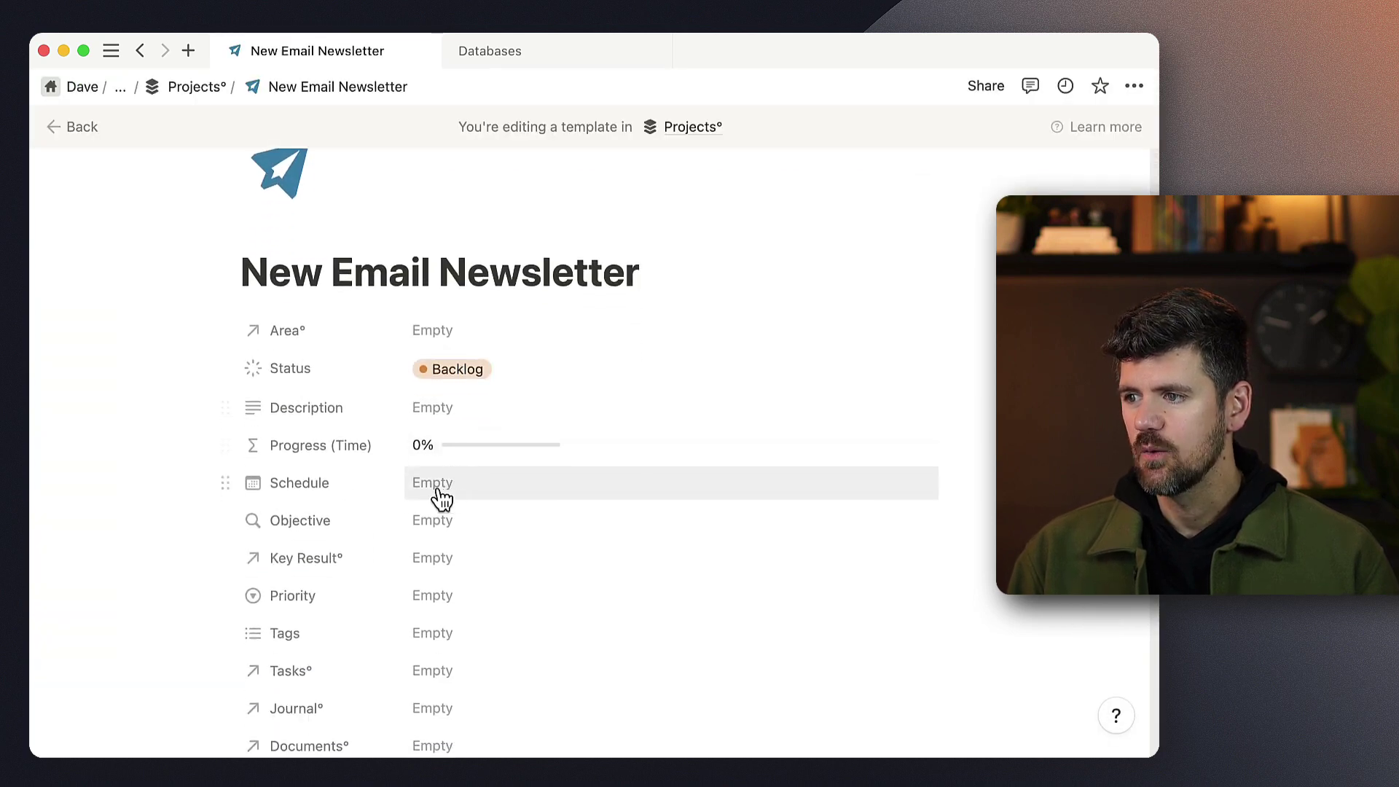
pyautogui.scroll(-5, 319, 523)
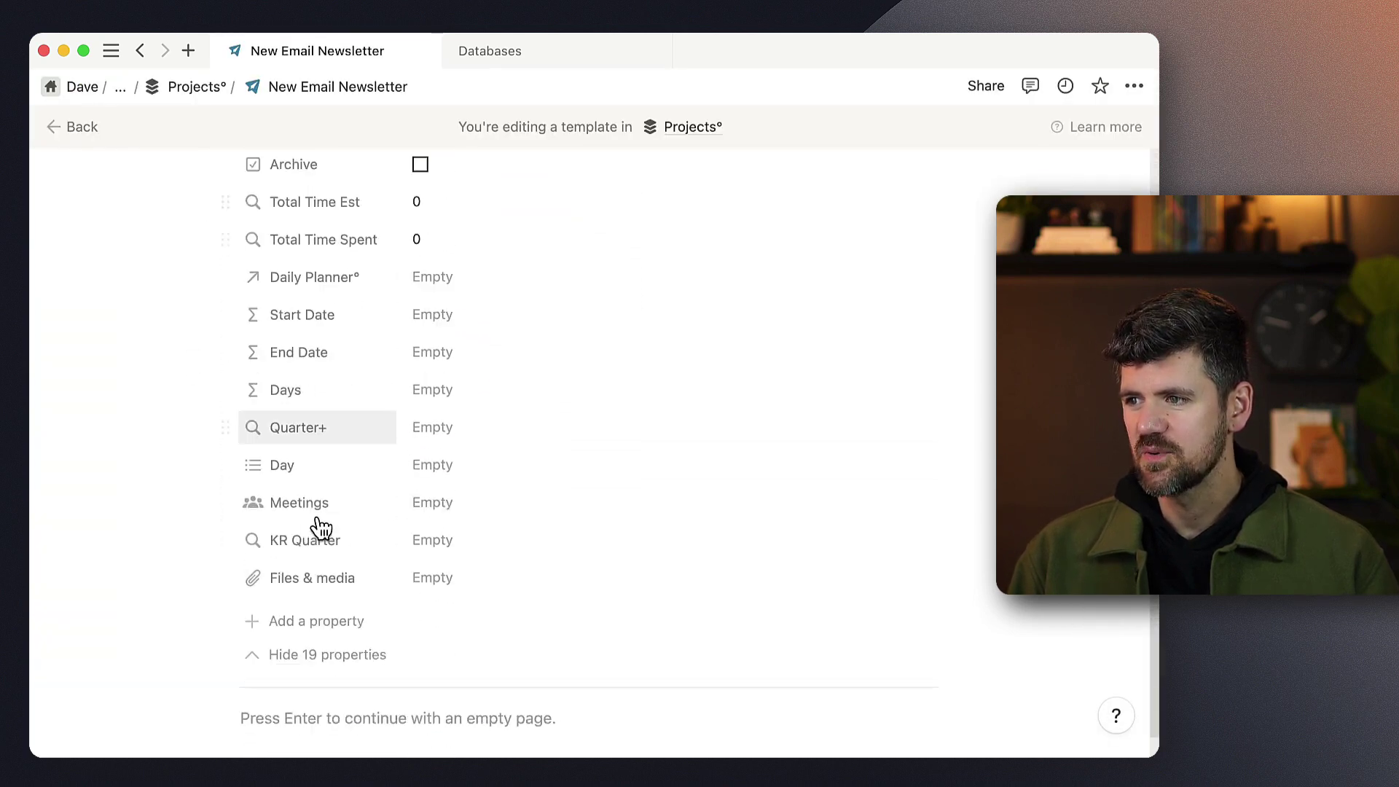
pyautogui.click(325, 652)
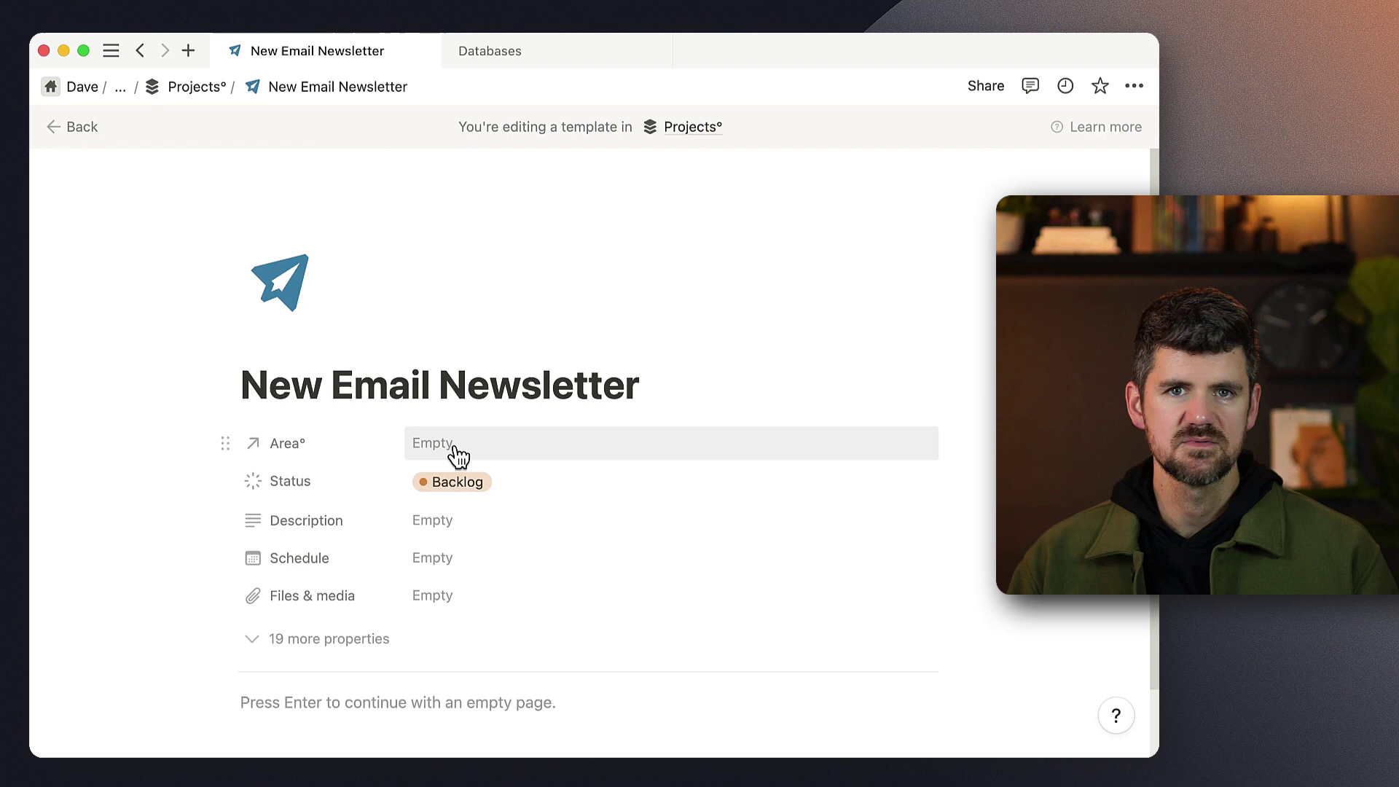
# Step: Set the template's Area to Writing
pyautogui.click(454, 447)
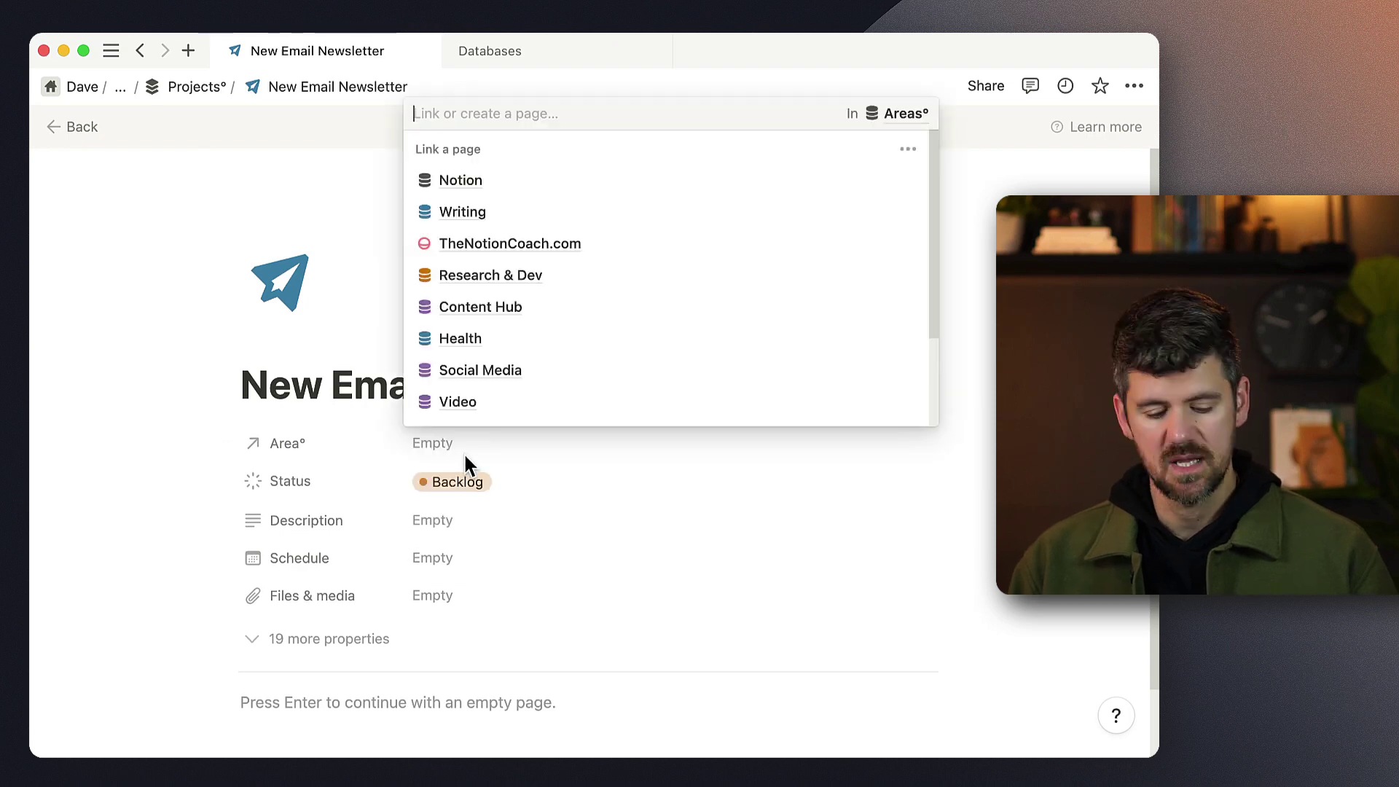
pyautogui.write('wr')
pyautogui.click(486, 365)
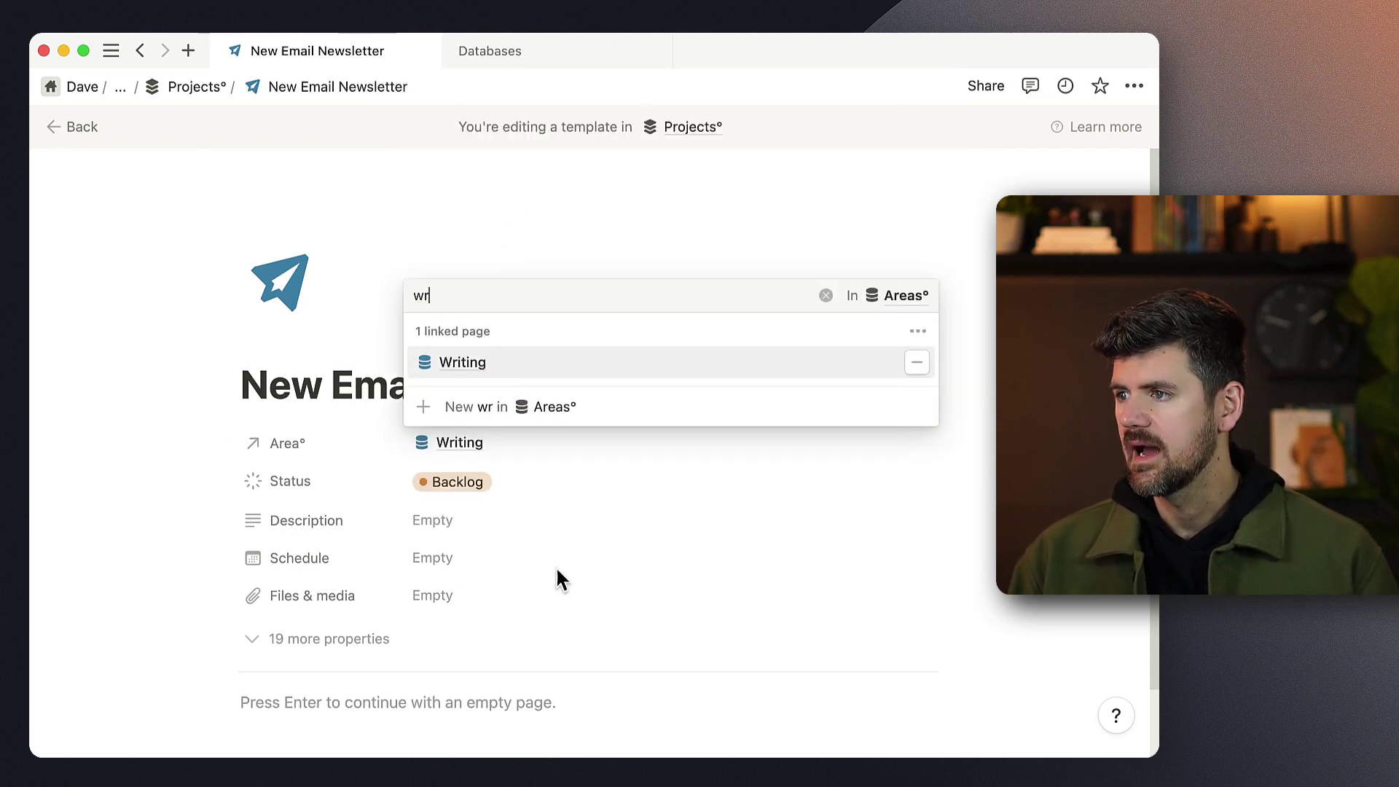
pyautogui.click(559, 579)
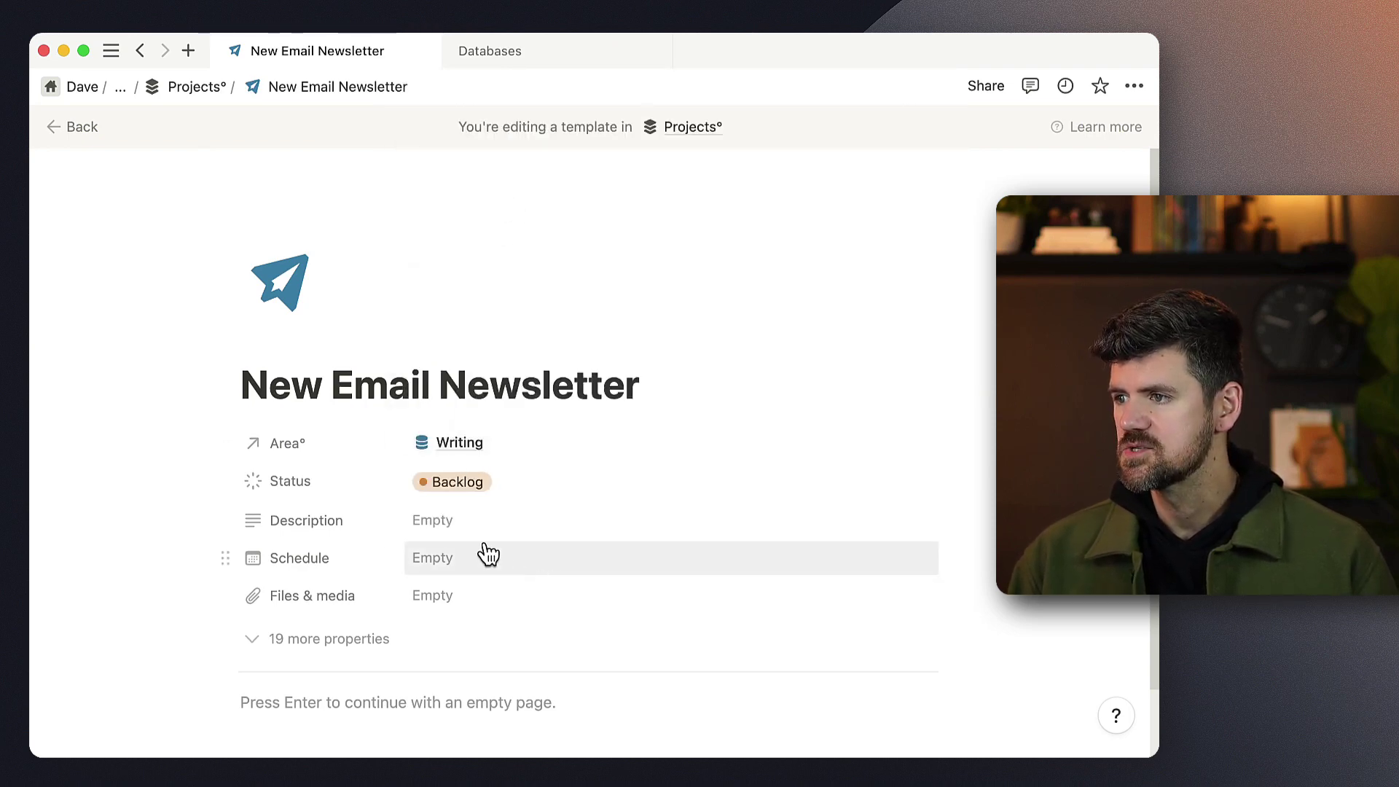
# Step: Copy the link to the Actions database from the Databases page
pyautogui.click(550, 47)
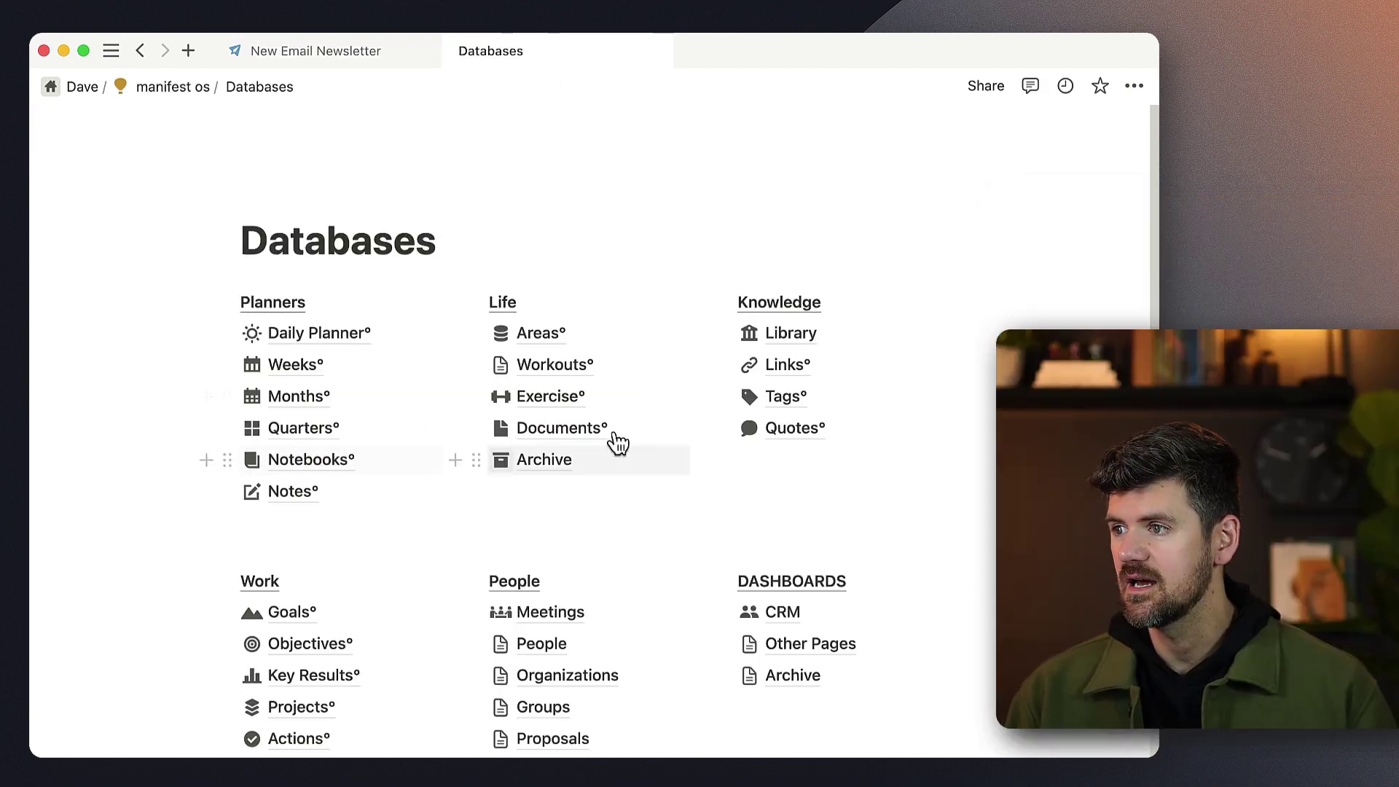
pyautogui.scroll(-2, 310, 622)
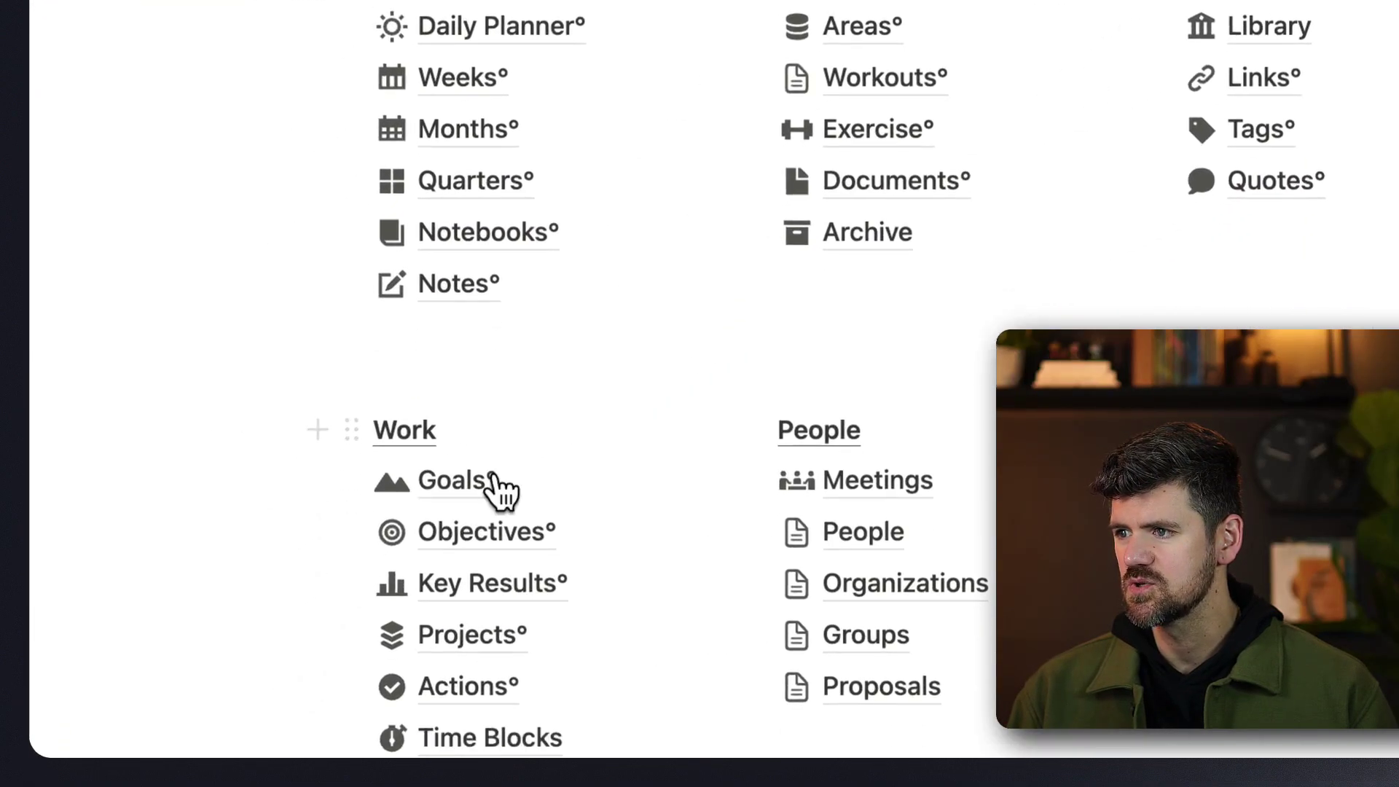
pyautogui.click(352, 645)
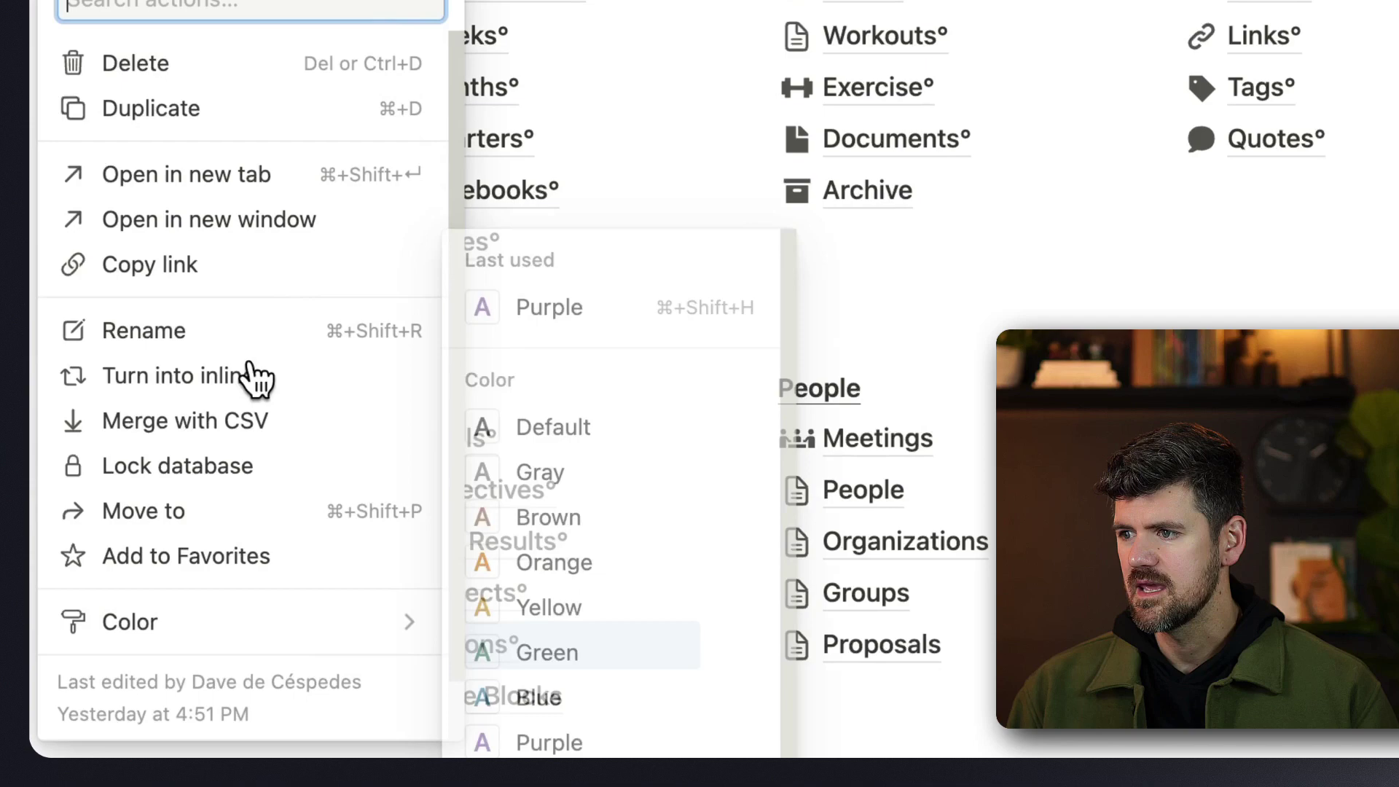
pyautogui.click(223, 274)
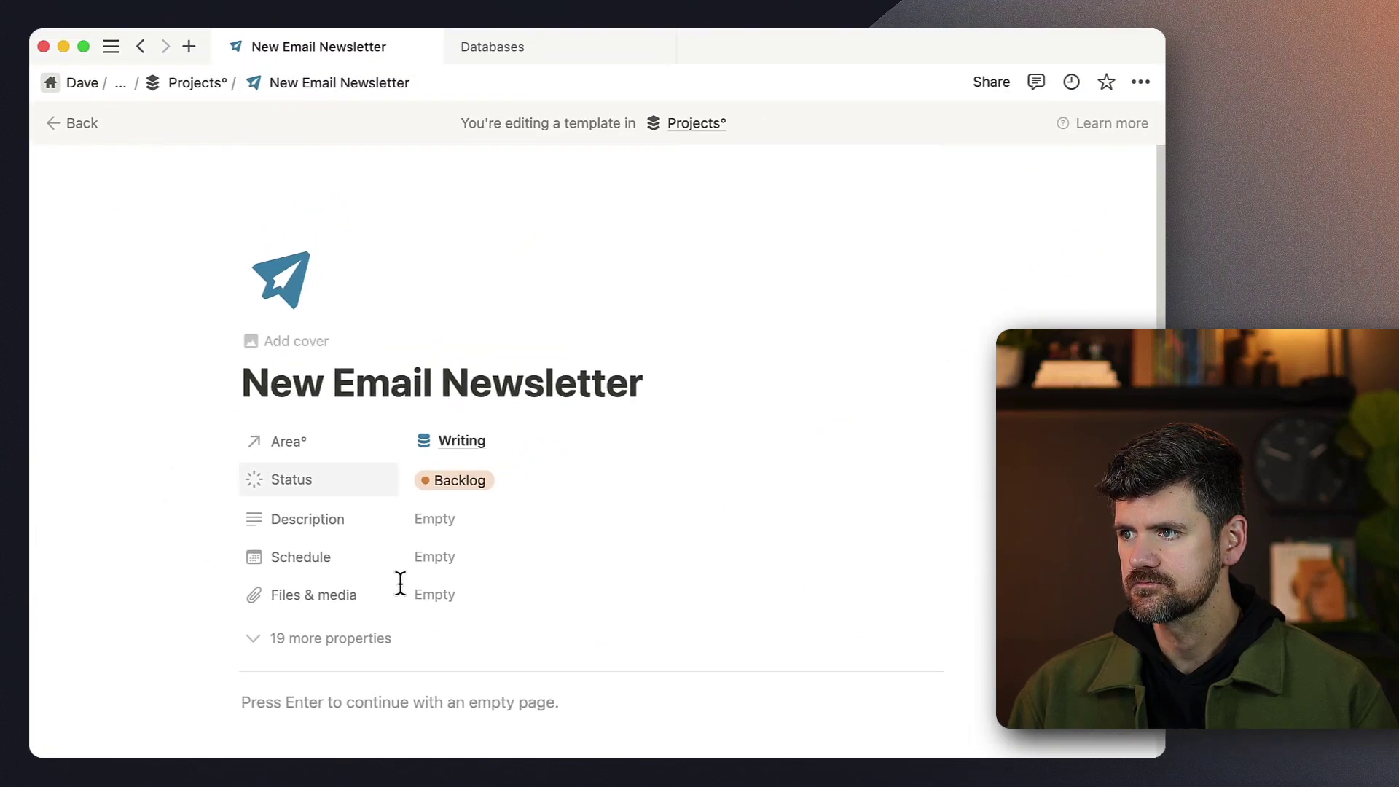
# Step: Add a 'Project Tasks' Heading 2 with a divider below the template's properties
pyautogui.scroll(-4, 400, 583)
pyautogui.click(396, 601)
pyautogui.write('/')
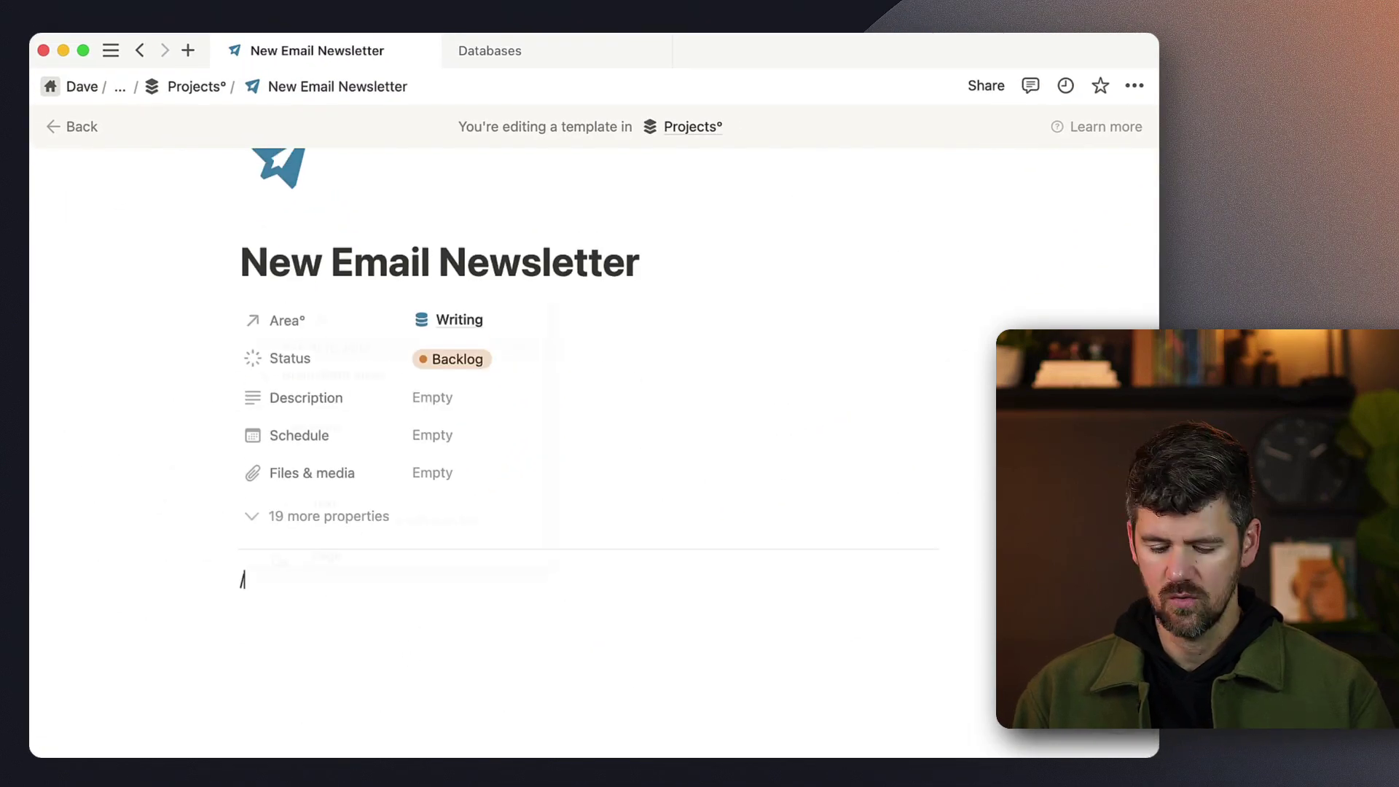
pyautogui.write('h2')
pyautogui.press('Return')
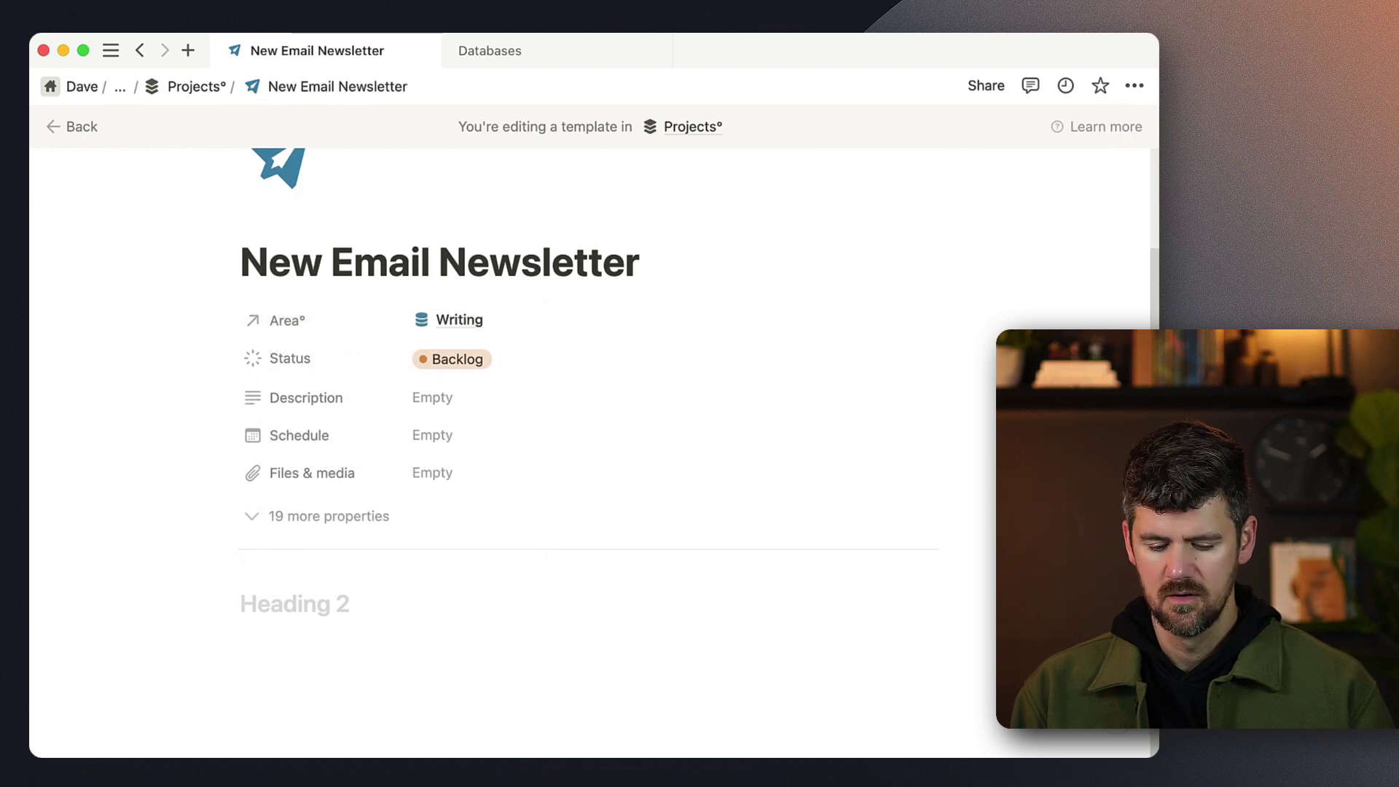
pyautogui.write('Project Tasks/d')
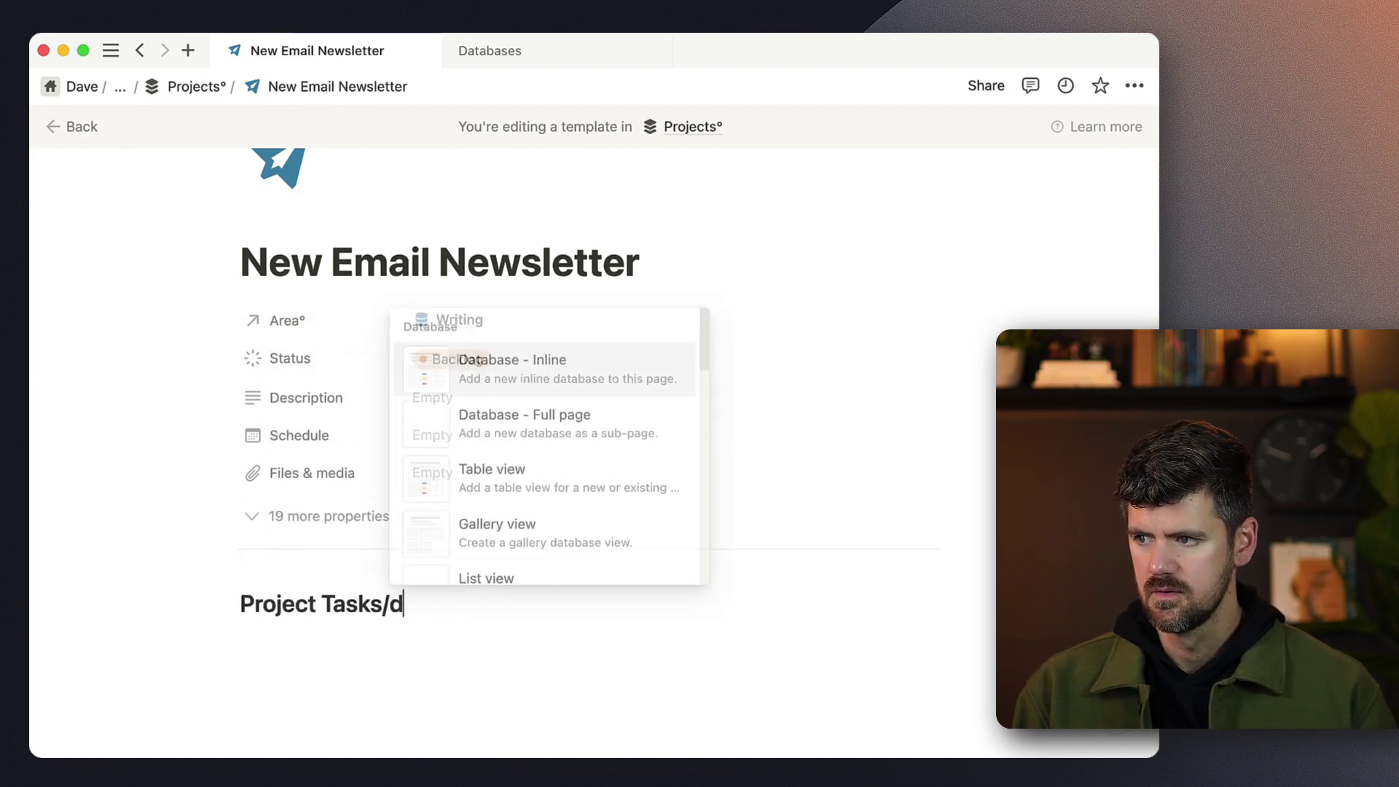
pyautogui.write('iv')
pyautogui.press('Return')
# Step: Paste the Actions link as a linked database view and start a new empty view
pyautogui.press('super+v')
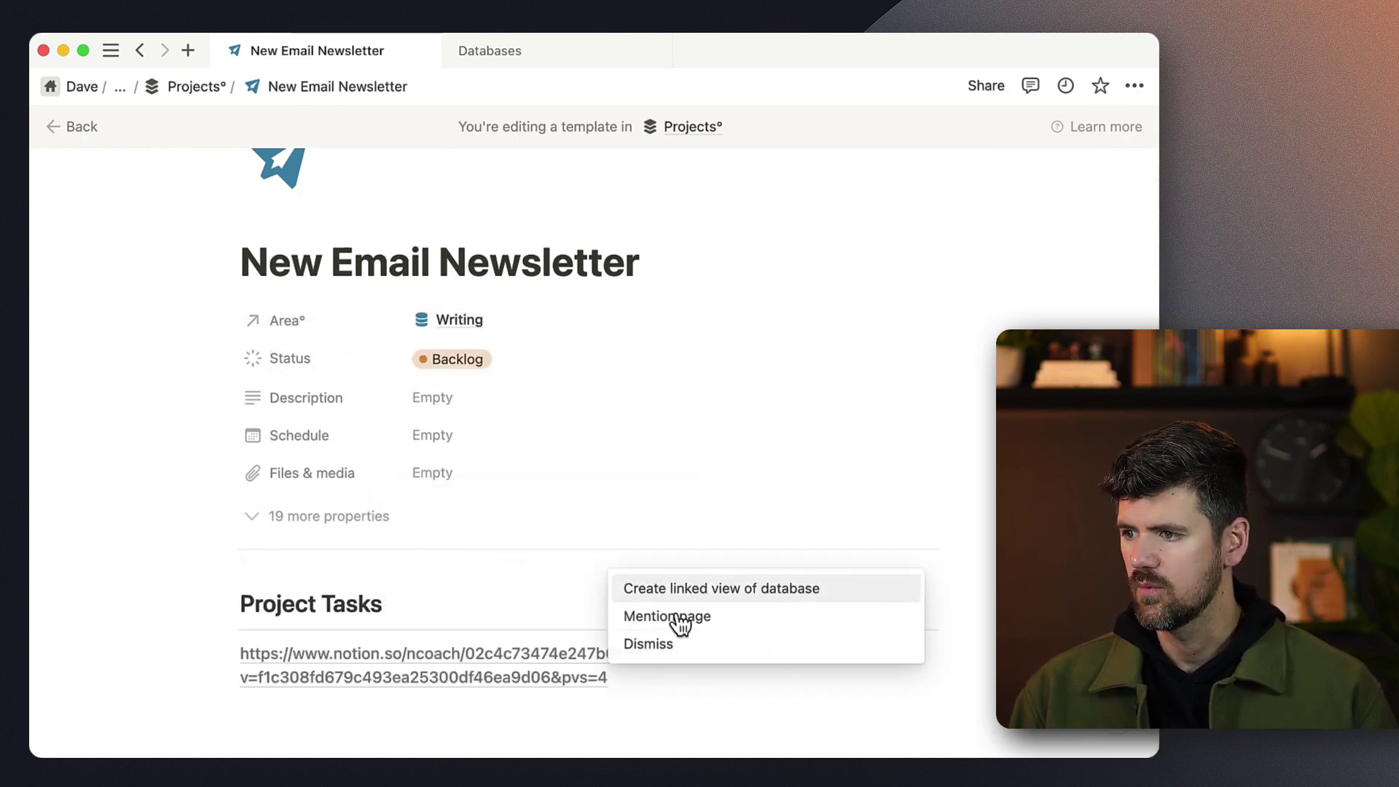
pyautogui.click(704, 593)
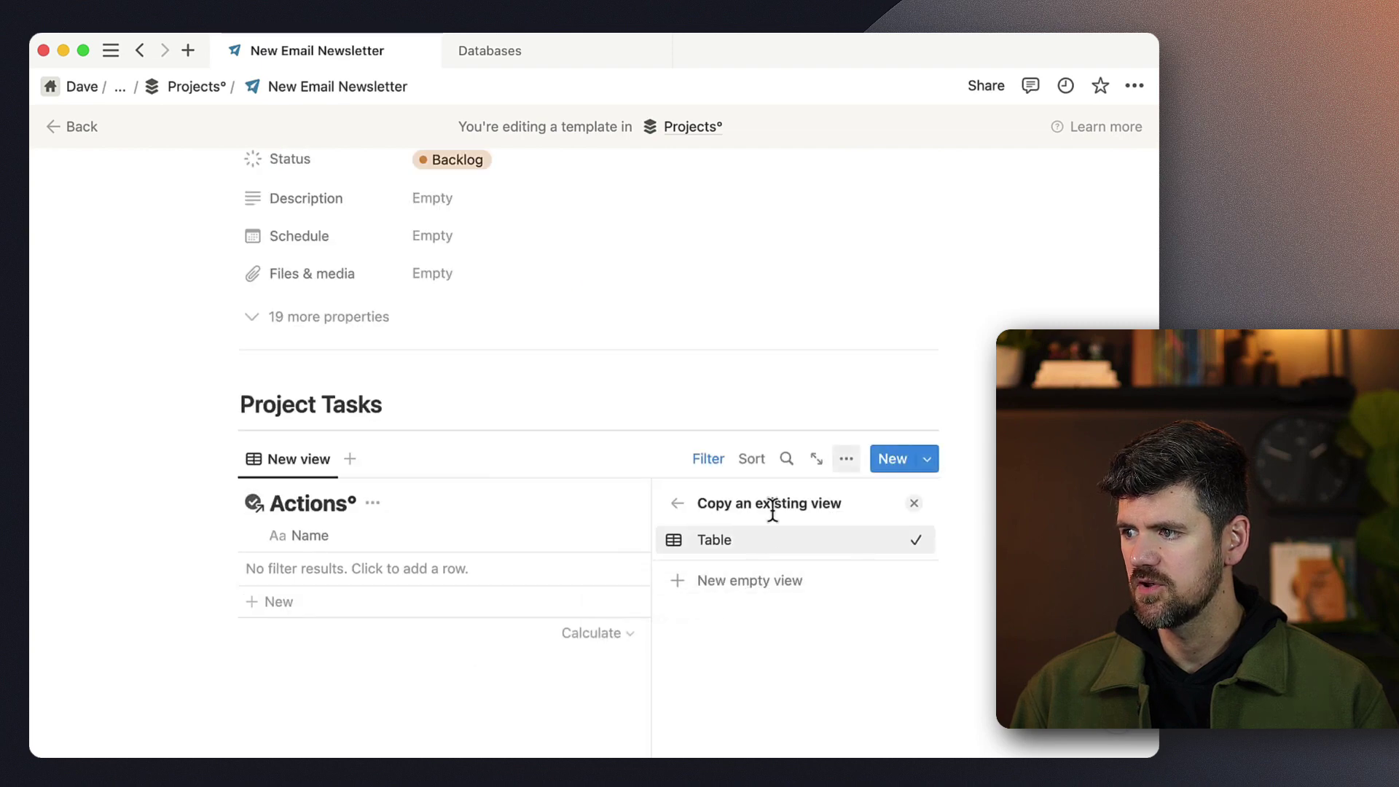
pyautogui.click(742, 583)
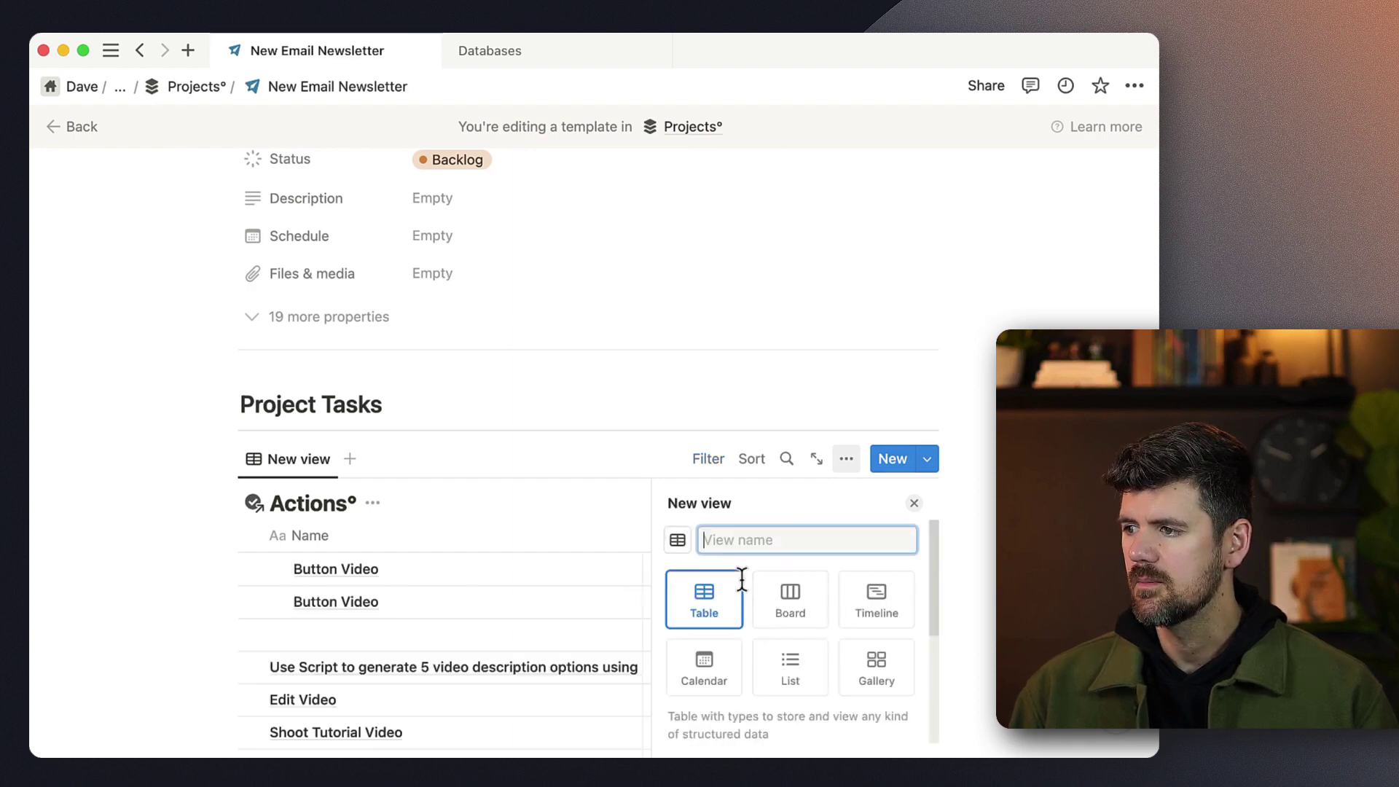
# Step: Create a Table view of the tasks with database title and vertical lines turned off
pyautogui.click(701, 603)
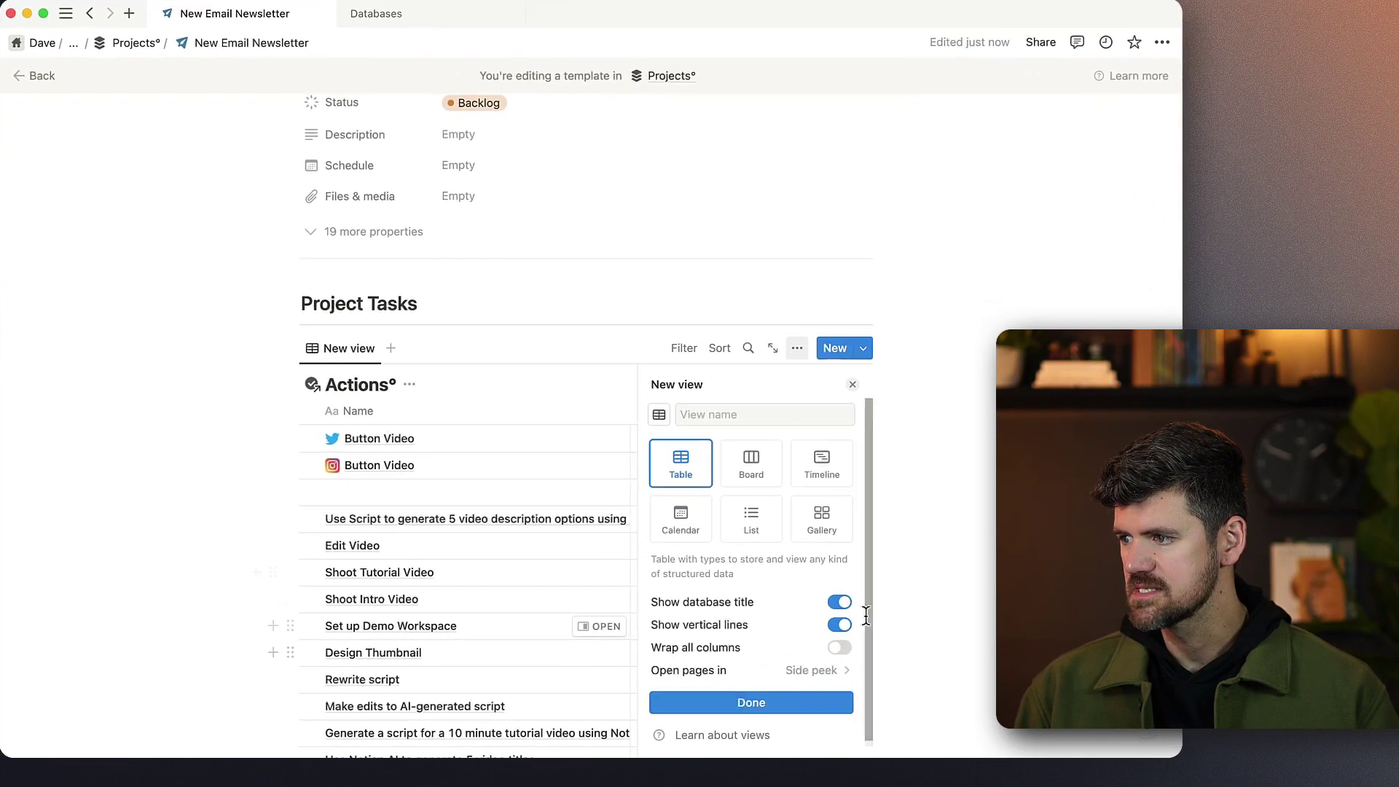
pyautogui.click(840, 601)
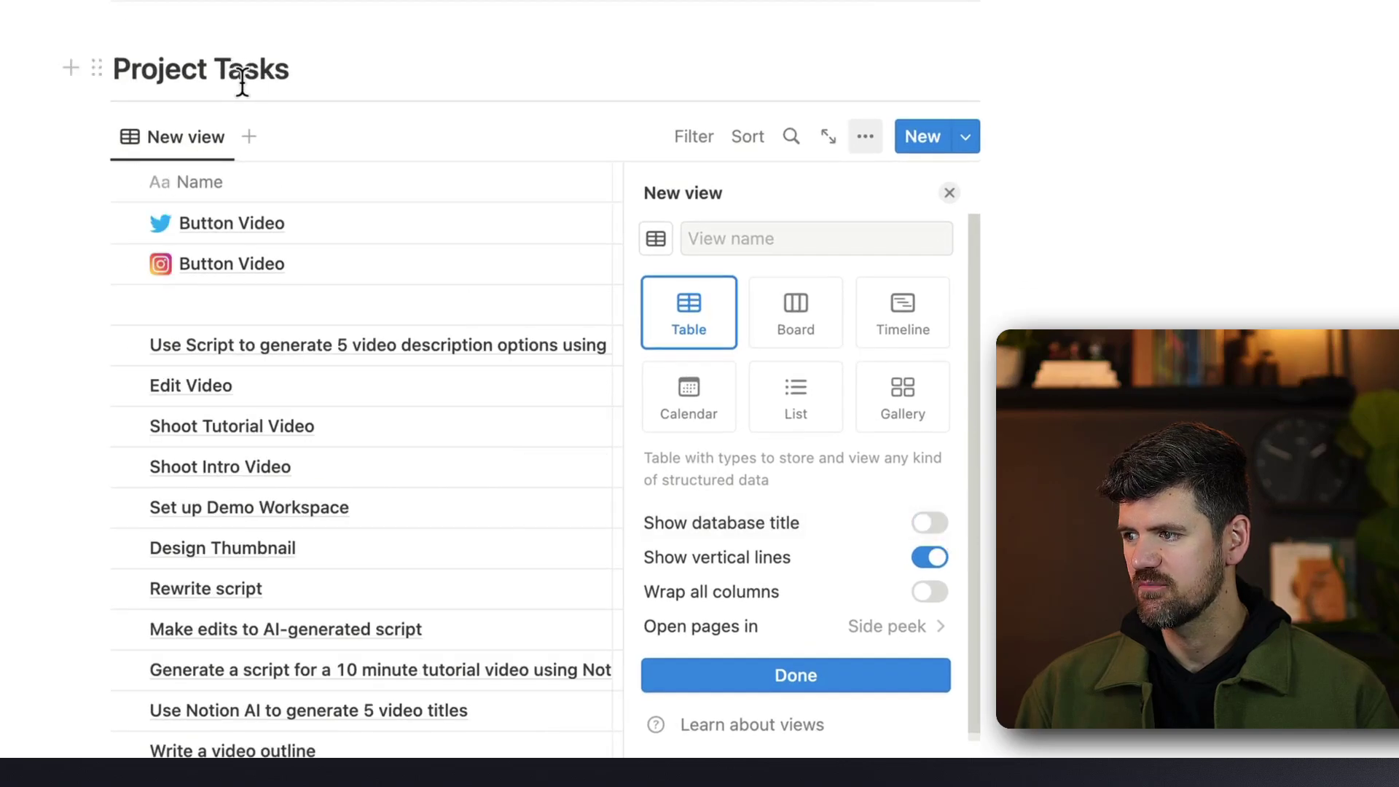
pyautogui.click(940, 558)
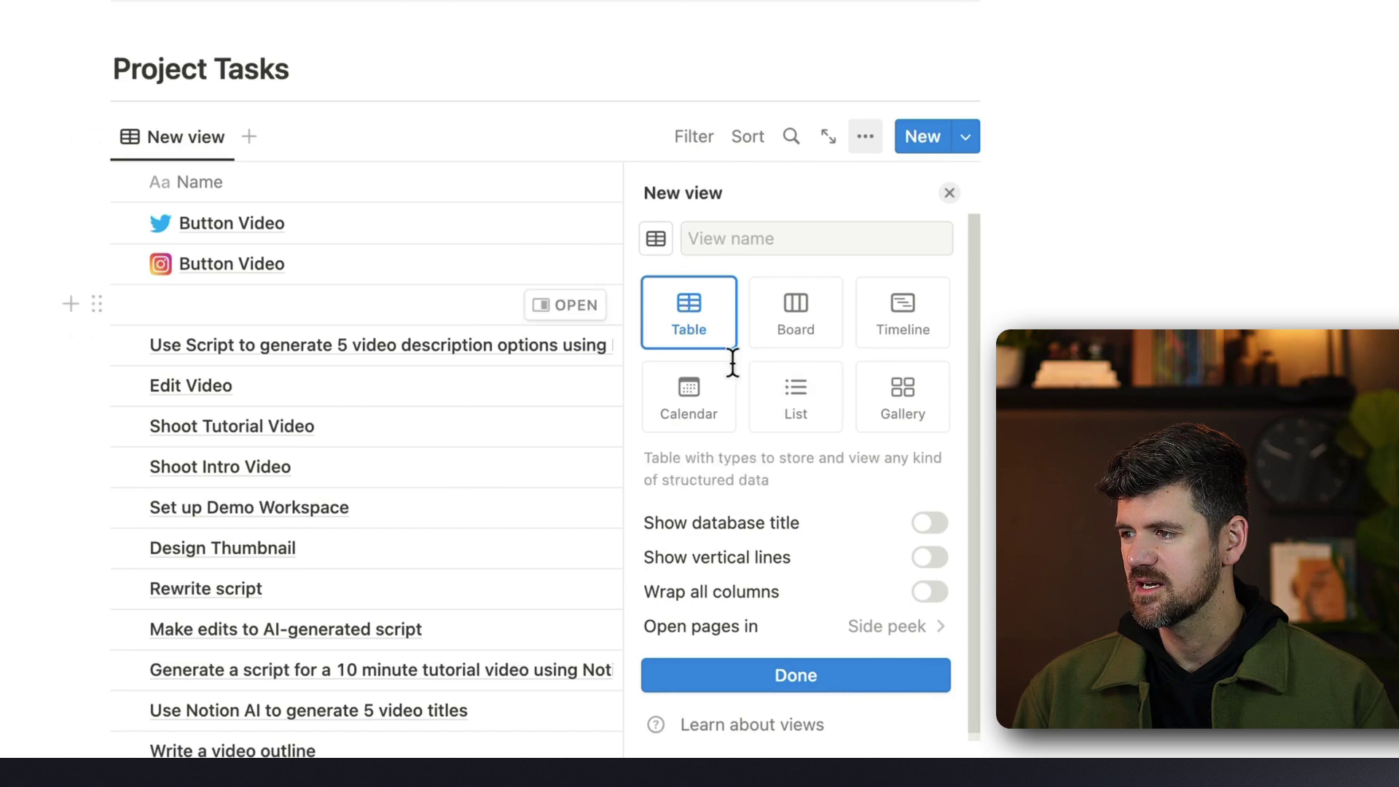
pyautogui.click(830, 679)
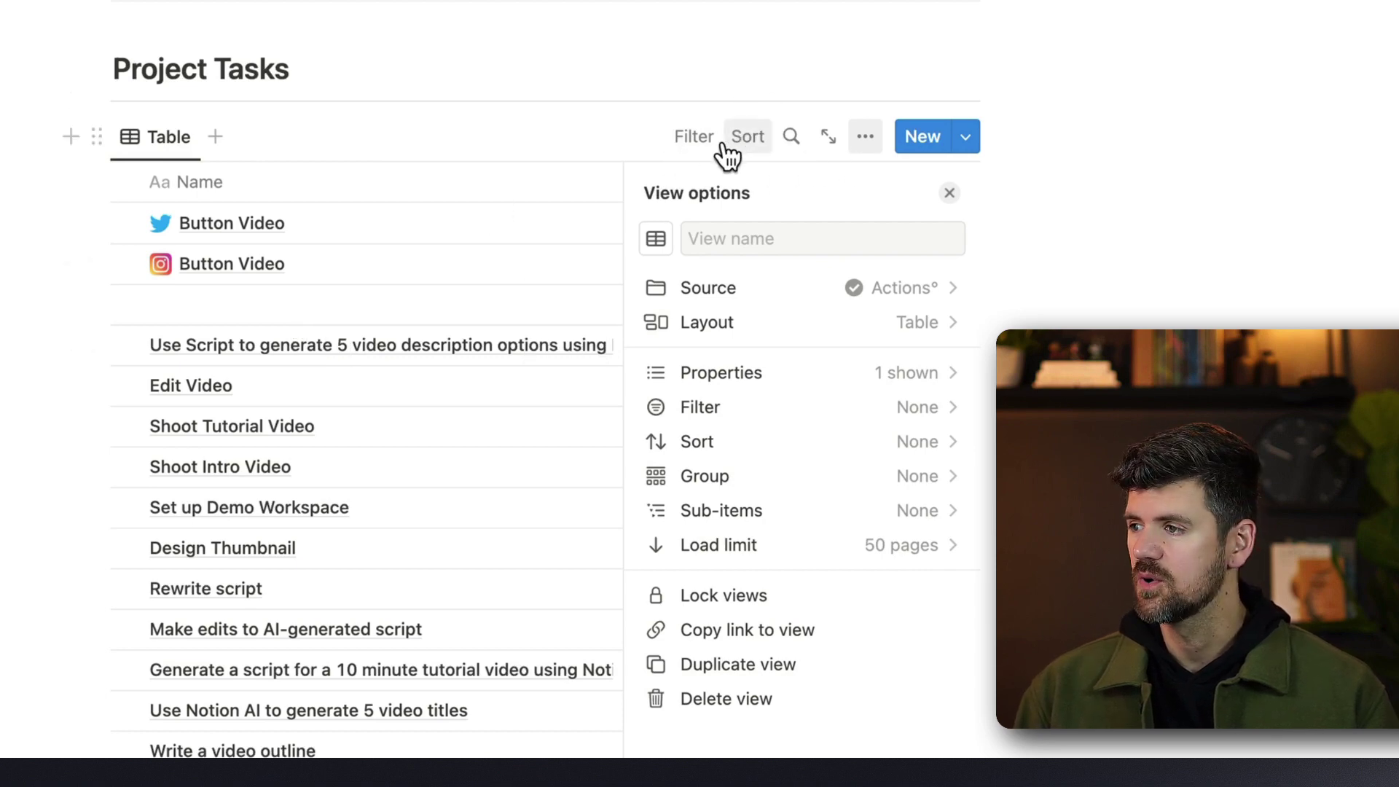
pyautogui.click(697, 138)
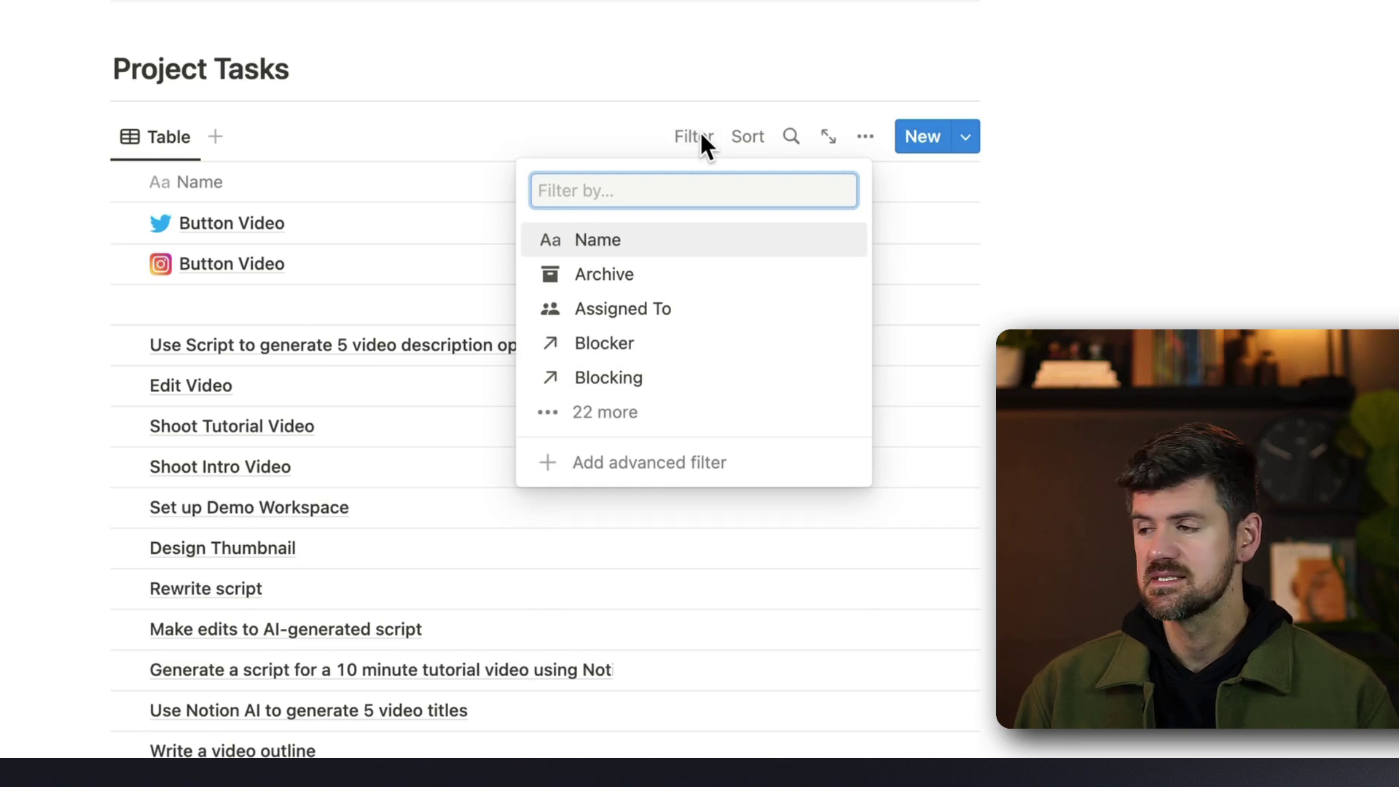
# Step: Filter the task table by Projects = New Email Newsletter and save it for everyone
pyautogui.click(627, 412)
pyautogui.scroll(-3, 648, 510)
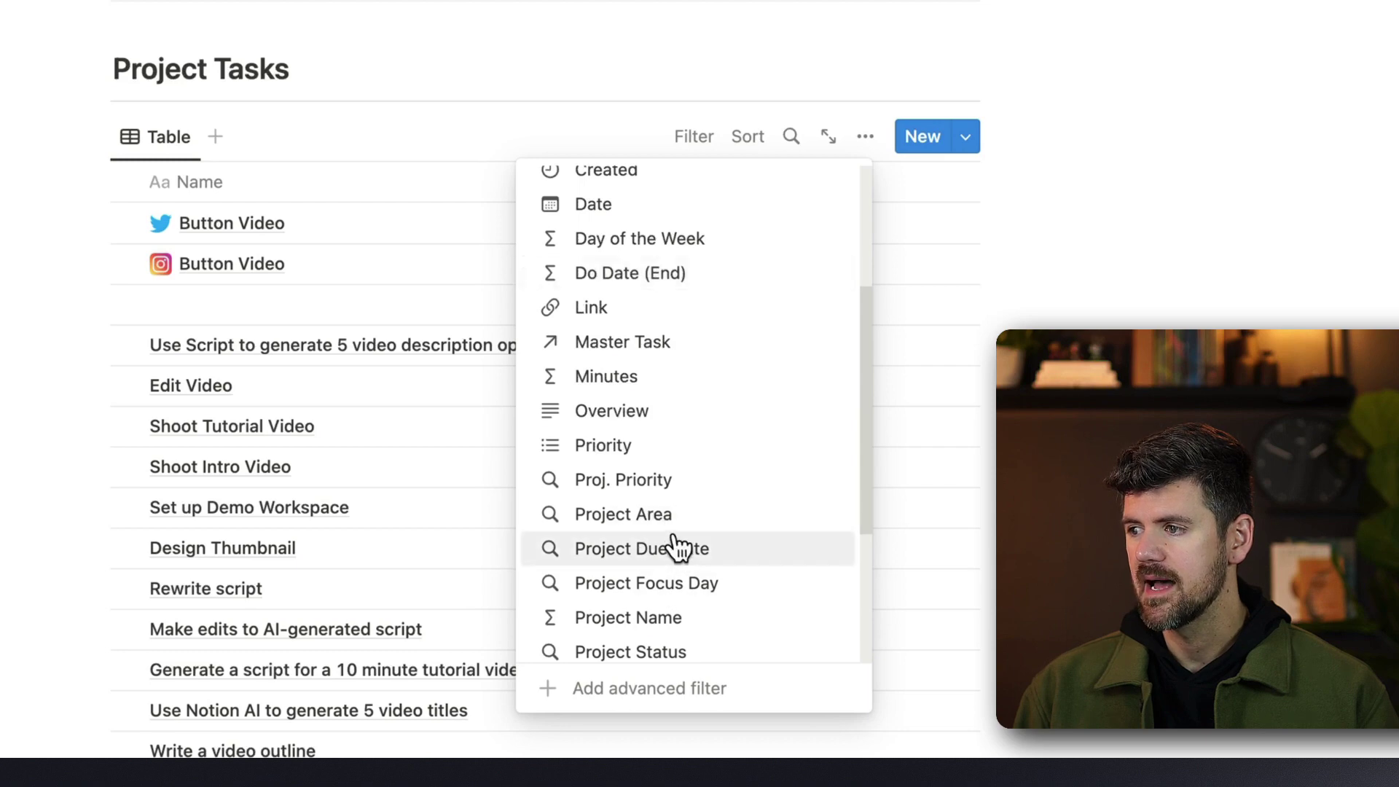
pyautogui.scroll(-4, 663, 472)
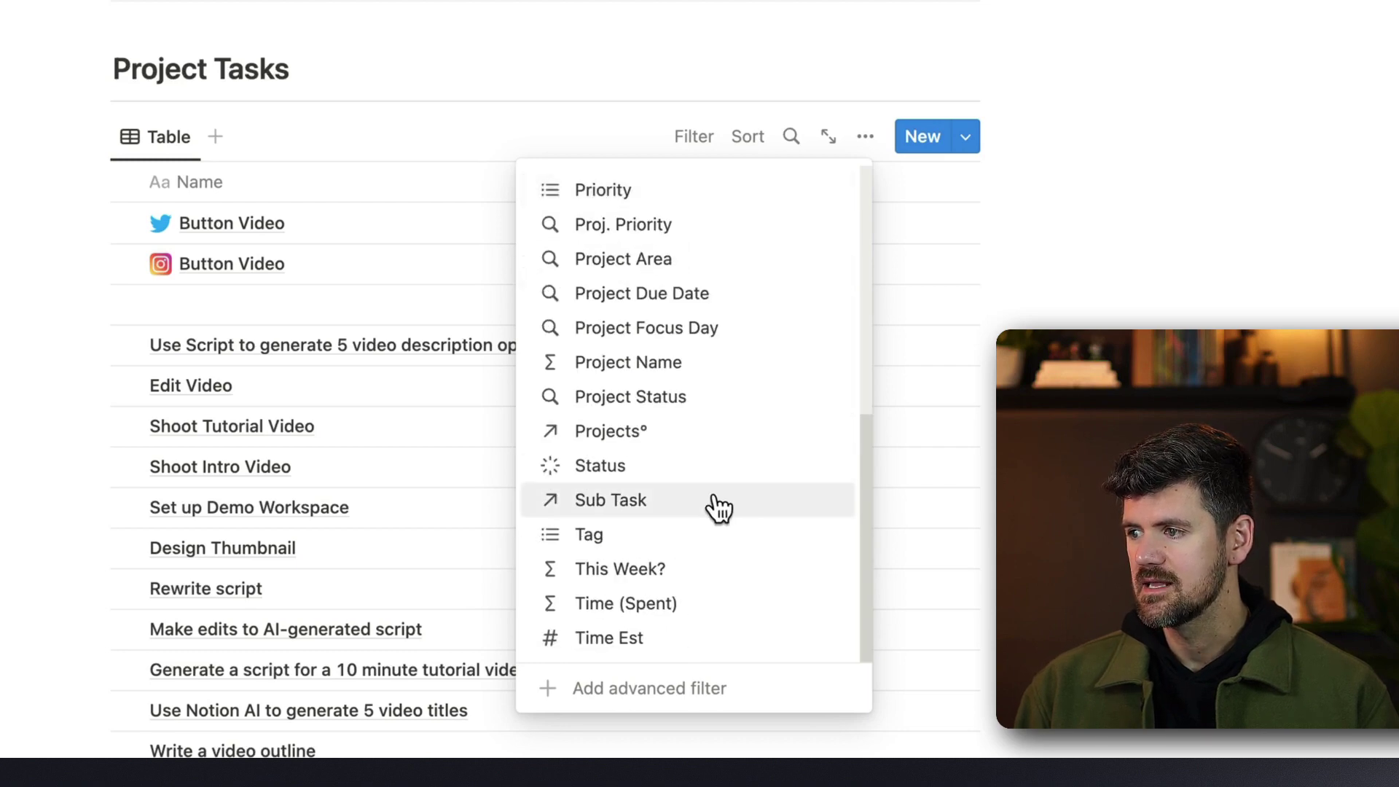
pyautogui.click(696, 451)
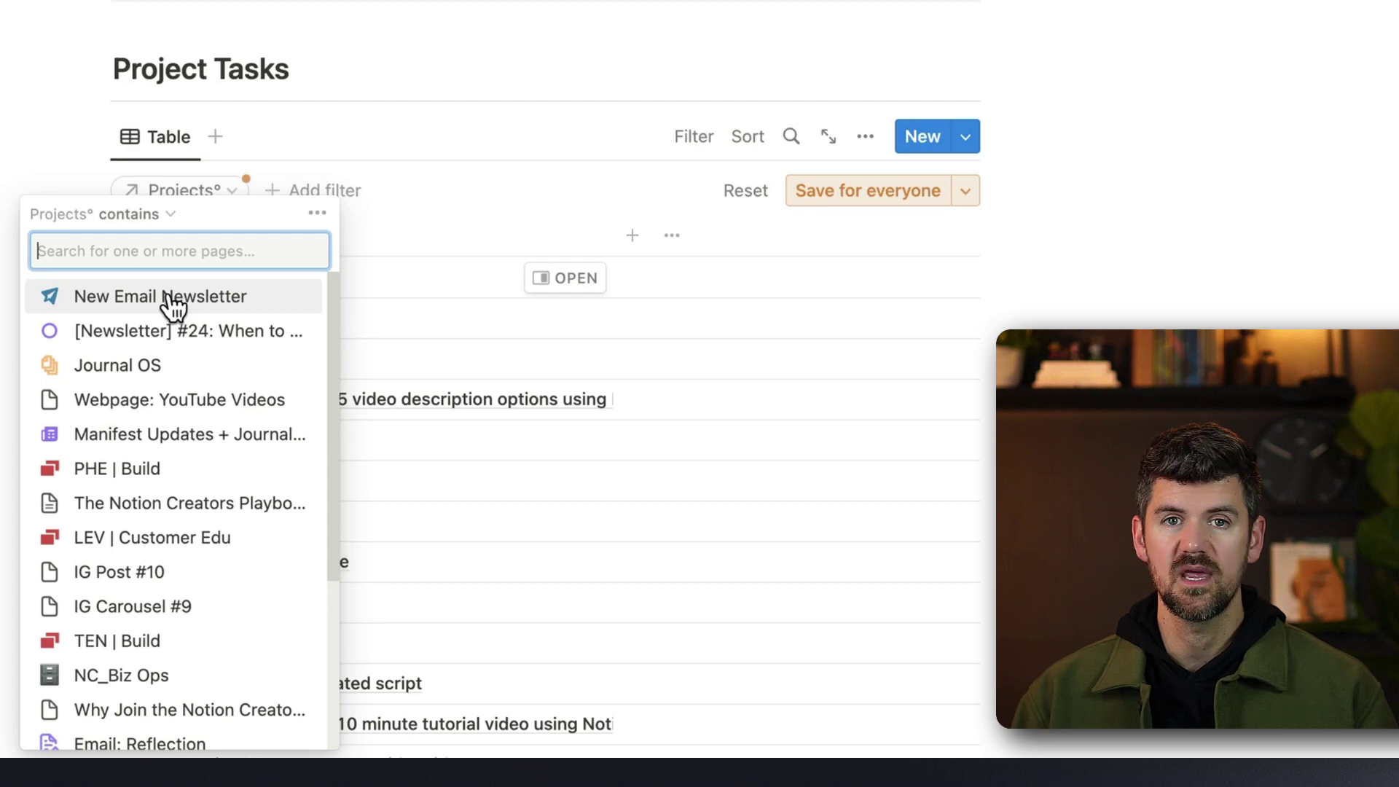
pyautogui.click(173, 305)
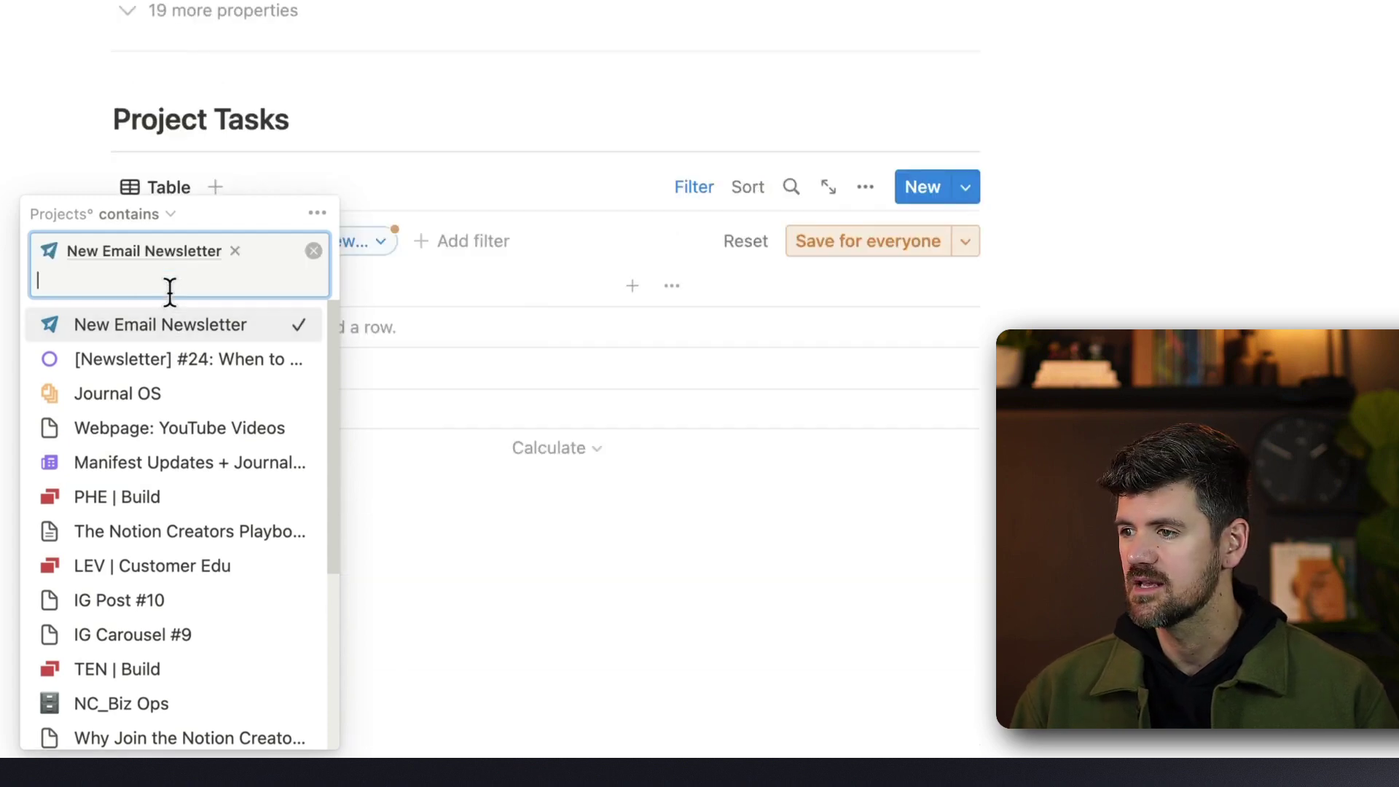
pyautogui.click(851, 288)
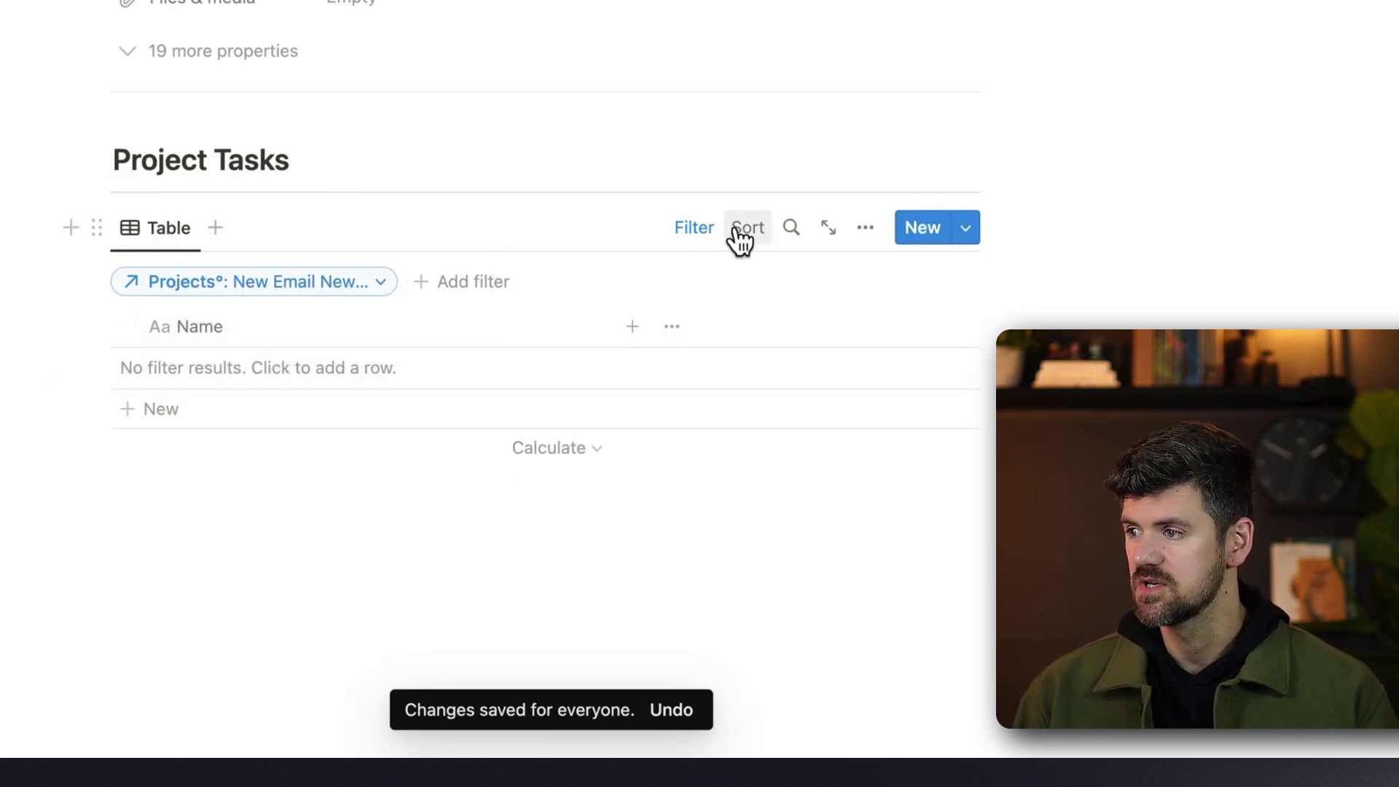
# Step: Hide the filter bar and open the table view's Properties list
pyautogui.click(693, 227)
pyautogui.click(866, 284)
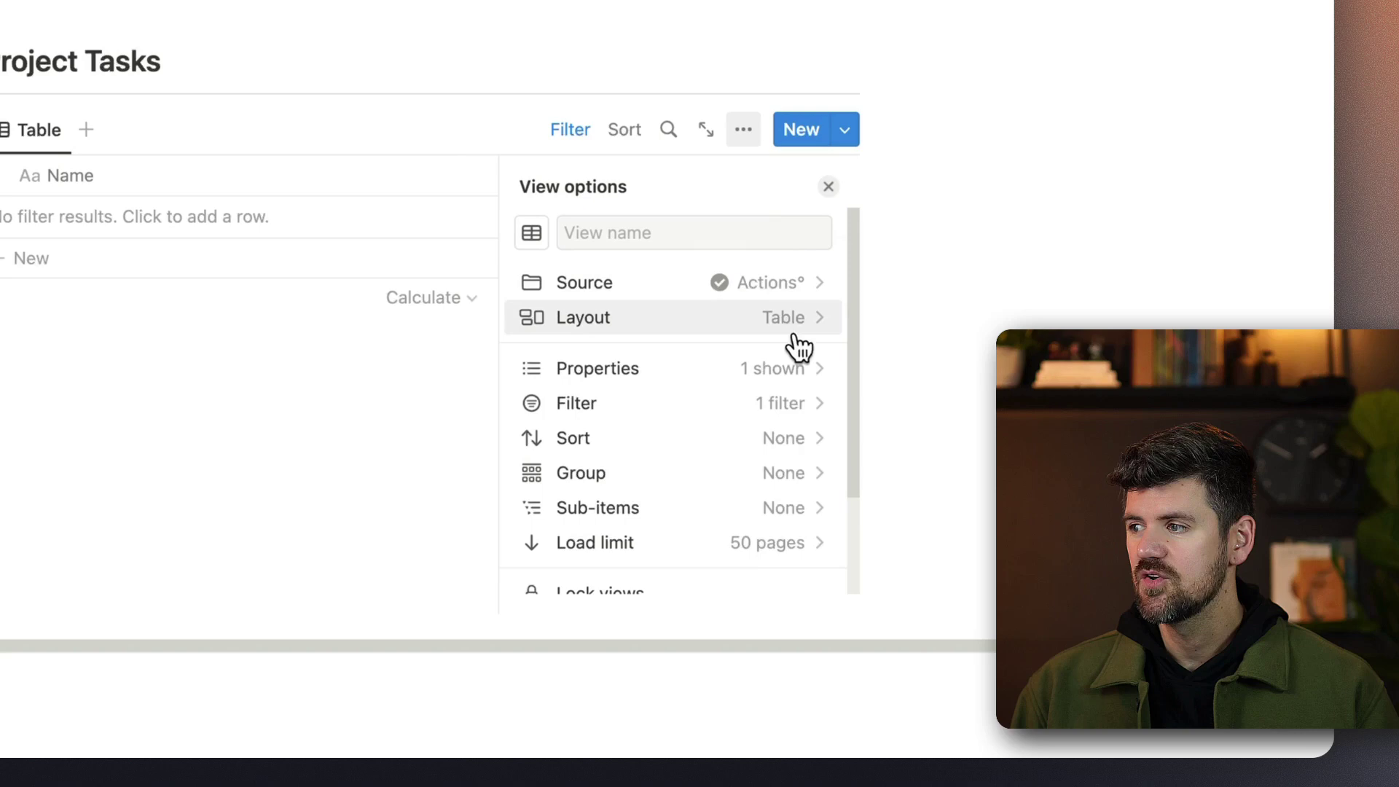
pyautogui.click(794, 368)
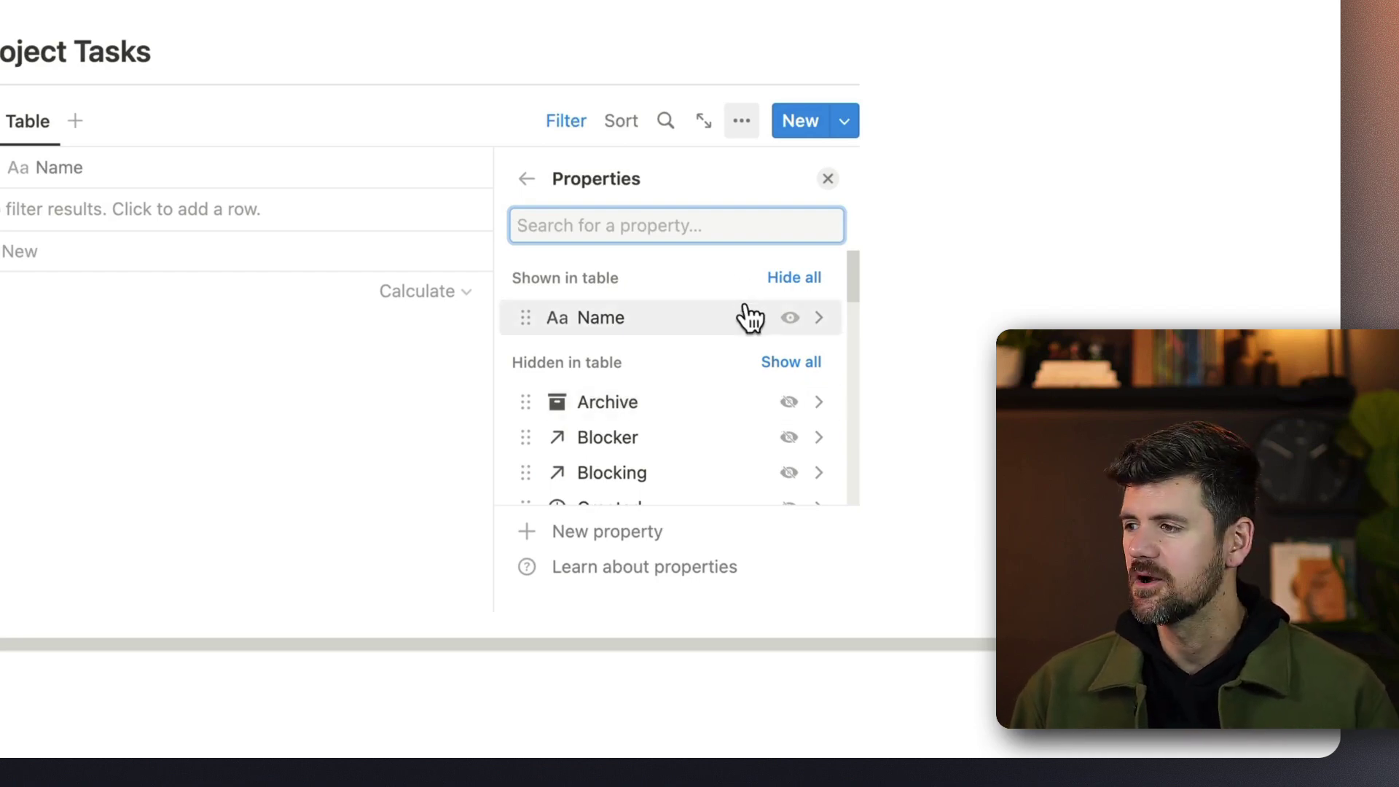
# Step: Show the Date and Assigned To columns in the task table
pyautogui.scroll(-2, 728, 357)
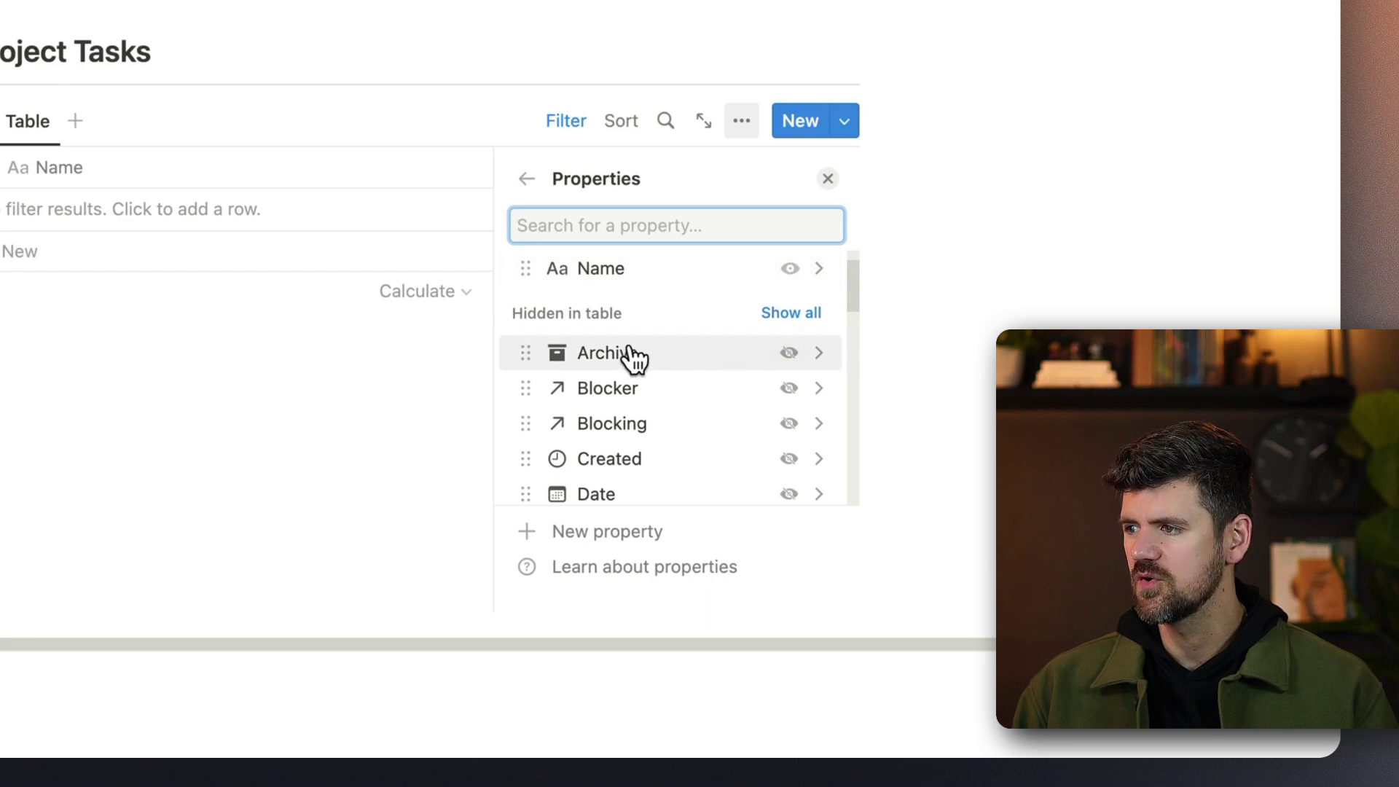
pyautogui.scroll(1, 632, 353)
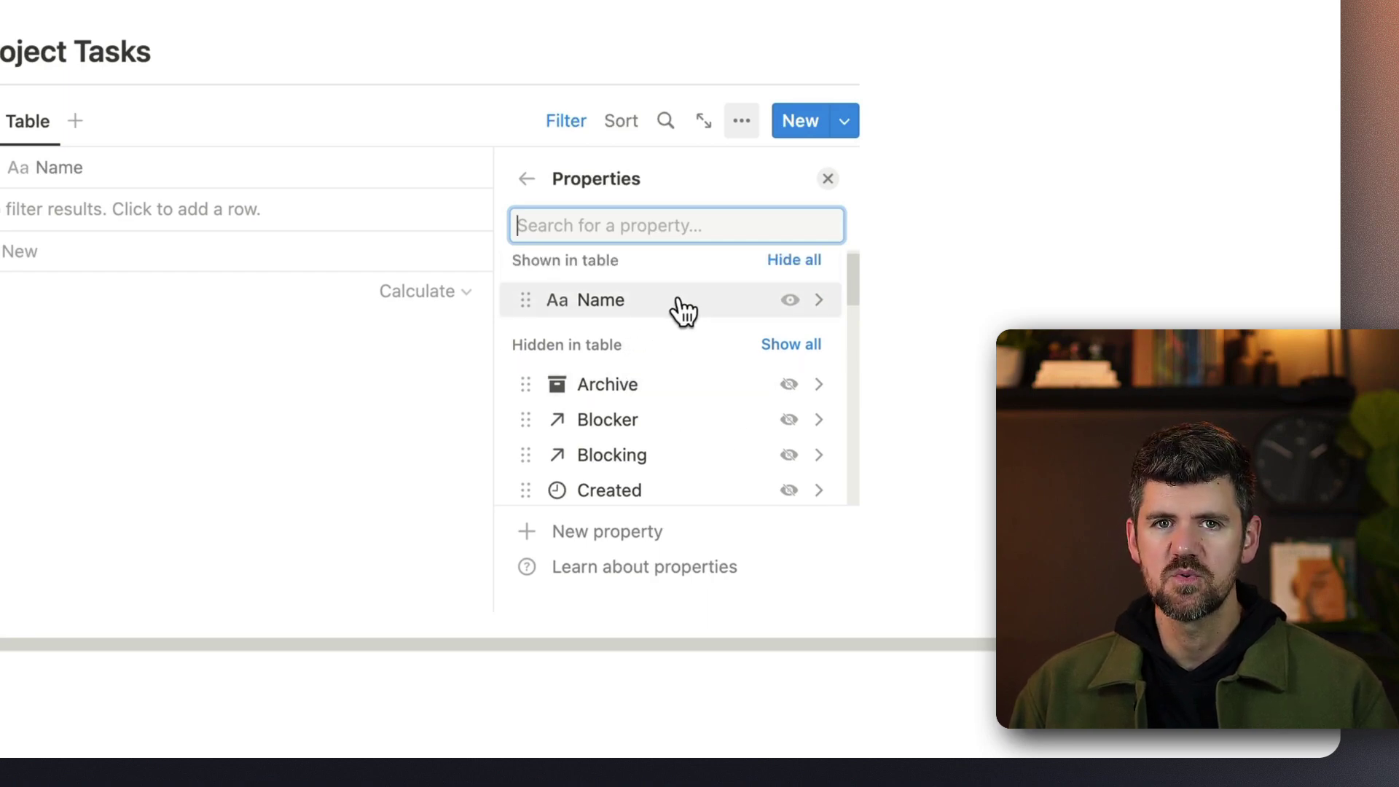
pyautogui.scroll(-3, 720, 326)
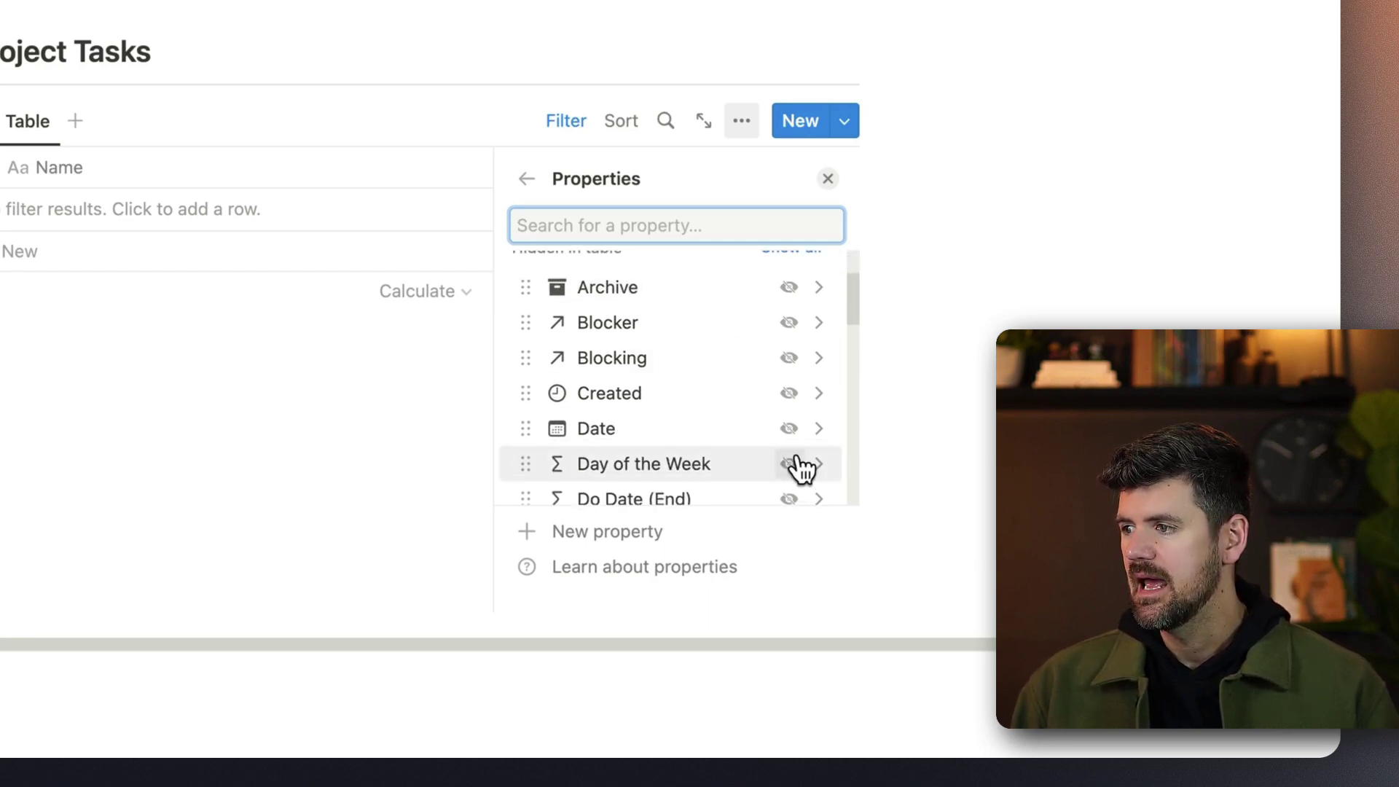
pyautogui.click(788, 430)
pyautogui.scroll(-1, 791, 430)
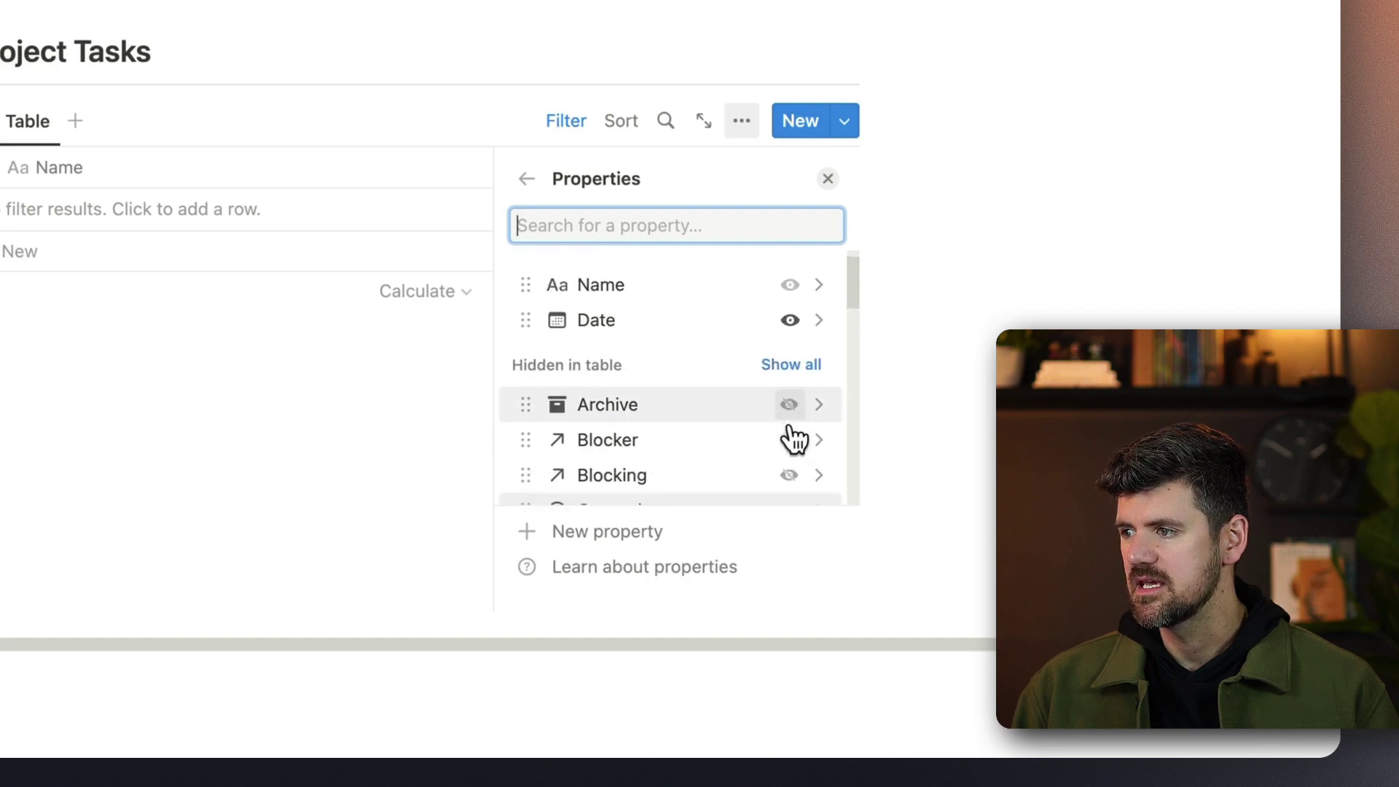
pyautogui.scroll(-15, 793, 437)
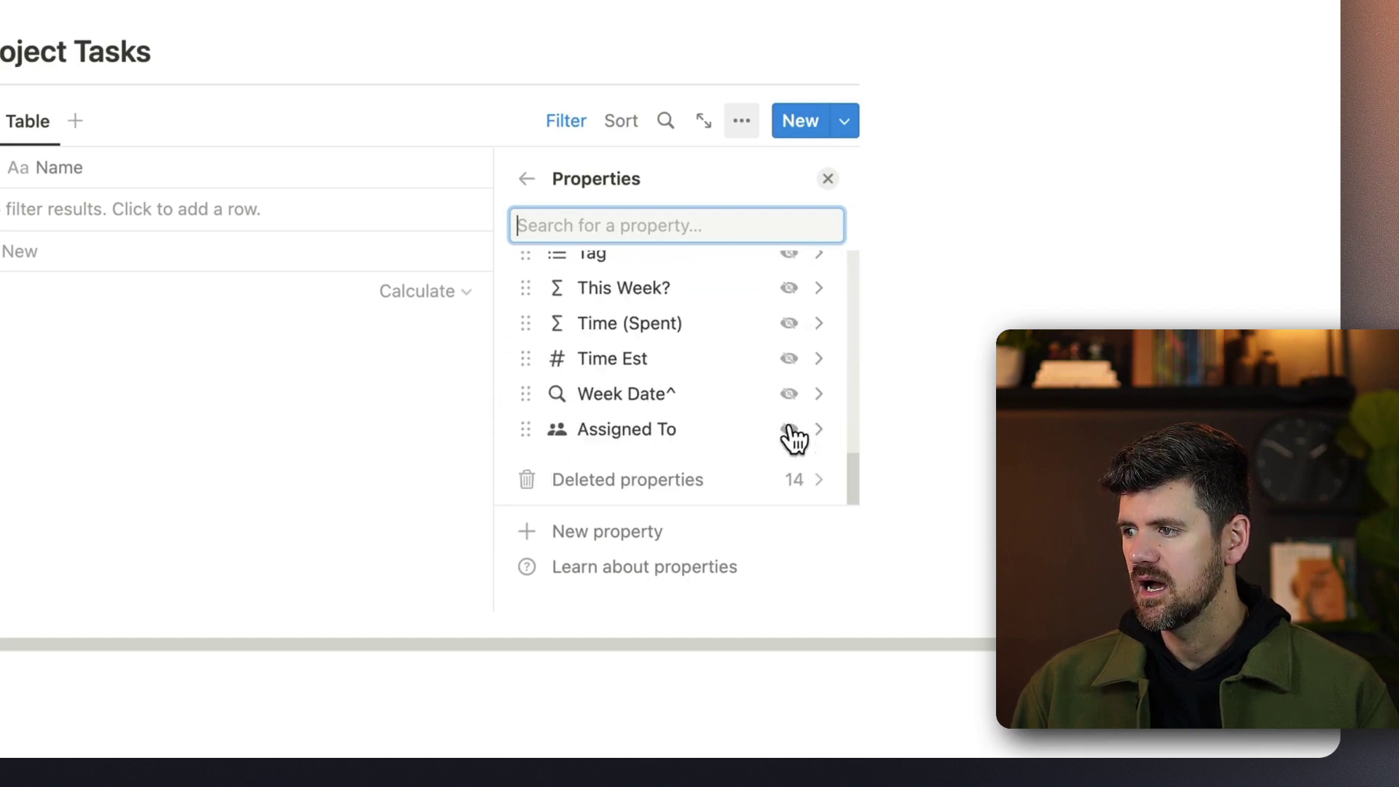
pyautogui.click(789, 430)
# Step: Show the Time Est and Priority columns, then return to the template page
pyautogui.scroll(-10, 794, 437)
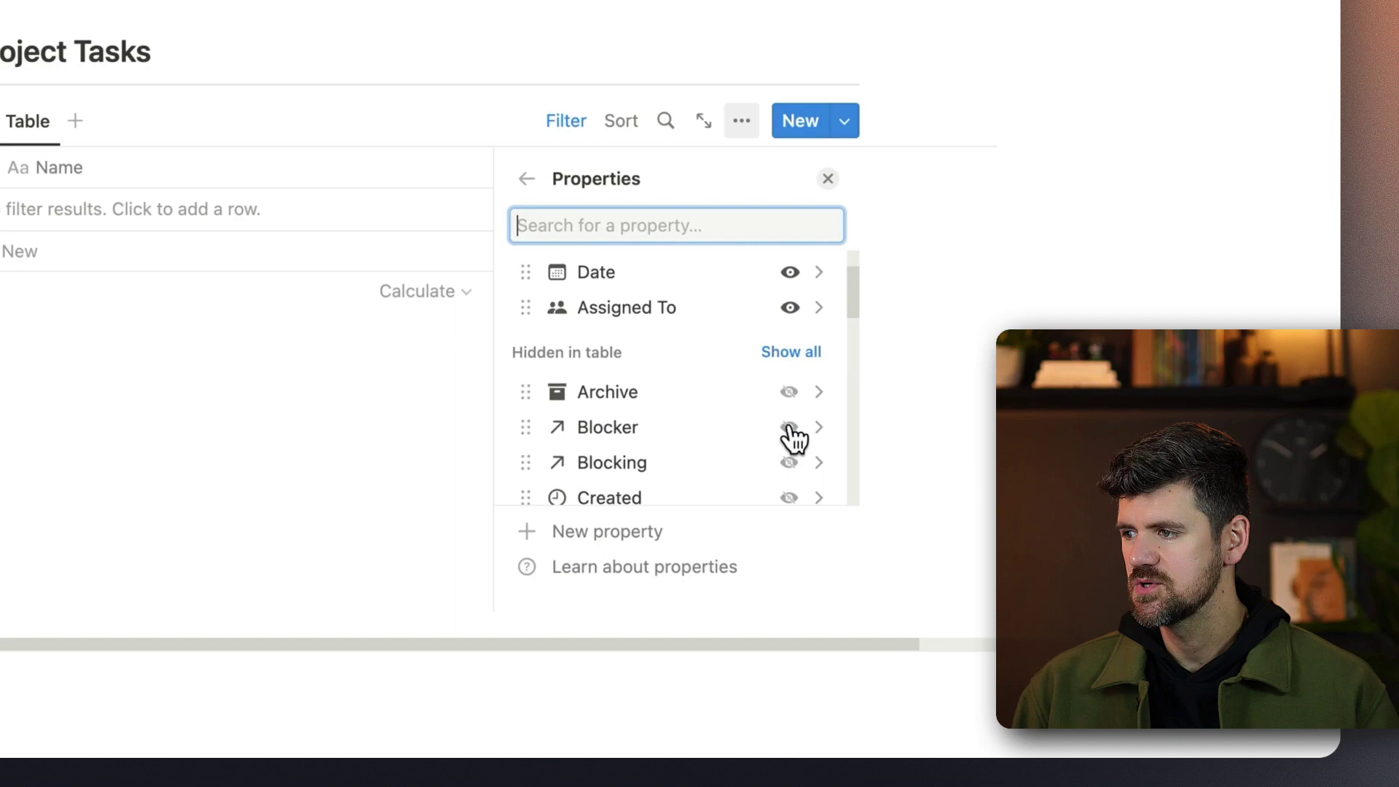
pyautogui.scroll(-4, 794, 437)
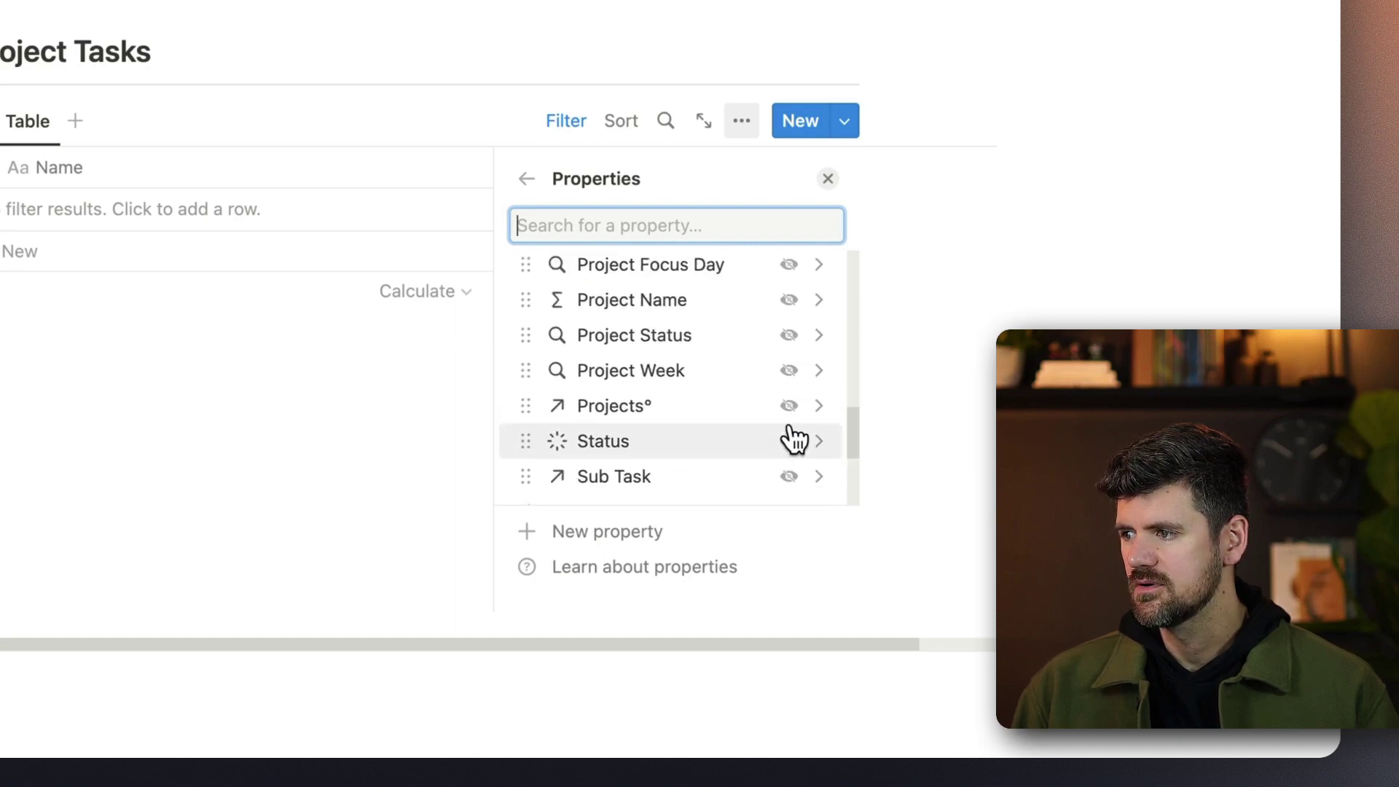
pyautogui.scroll(-4, 794, 437)
pyautogui.click(788, 418)
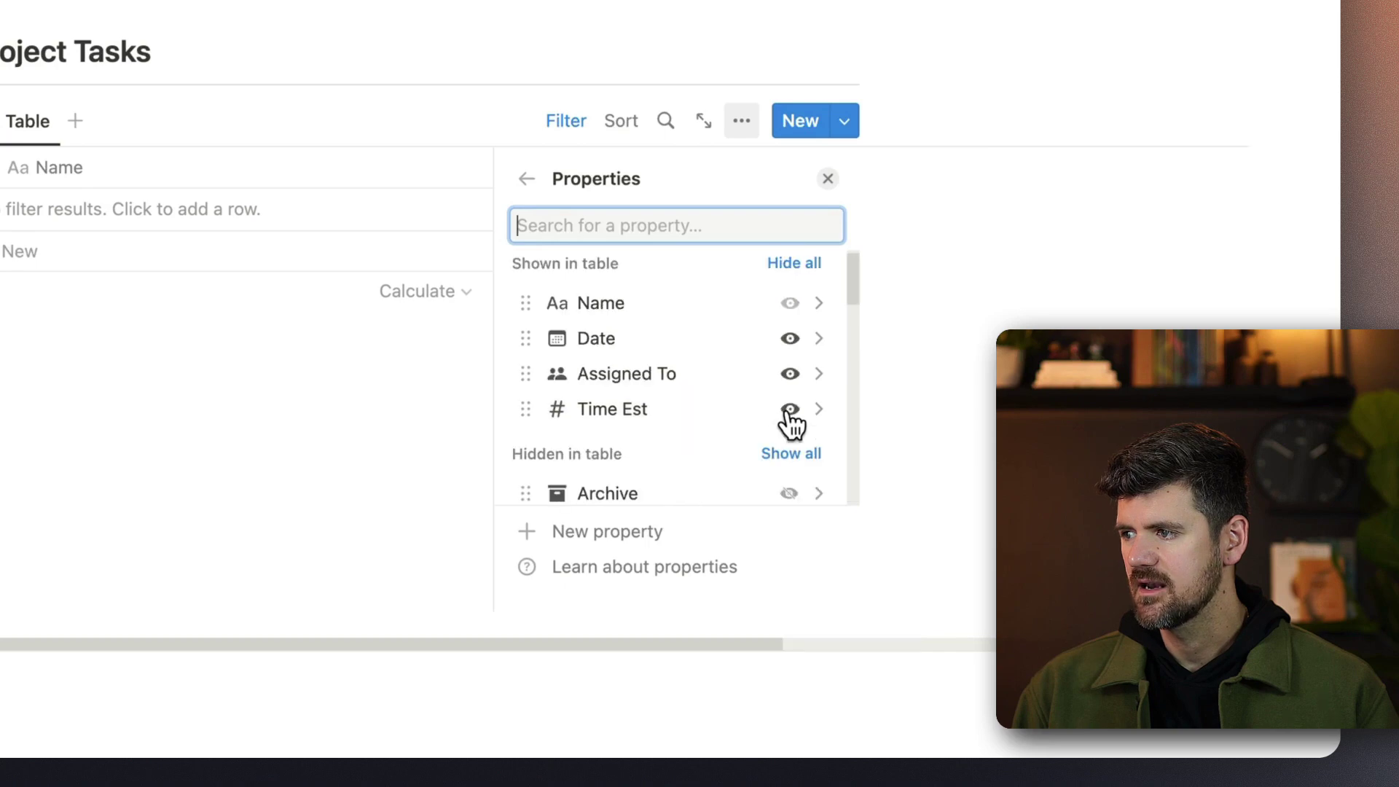
pyautogui.scroll(-3, 788, 430)
pyautogui.scroll(-5, 788, 437)
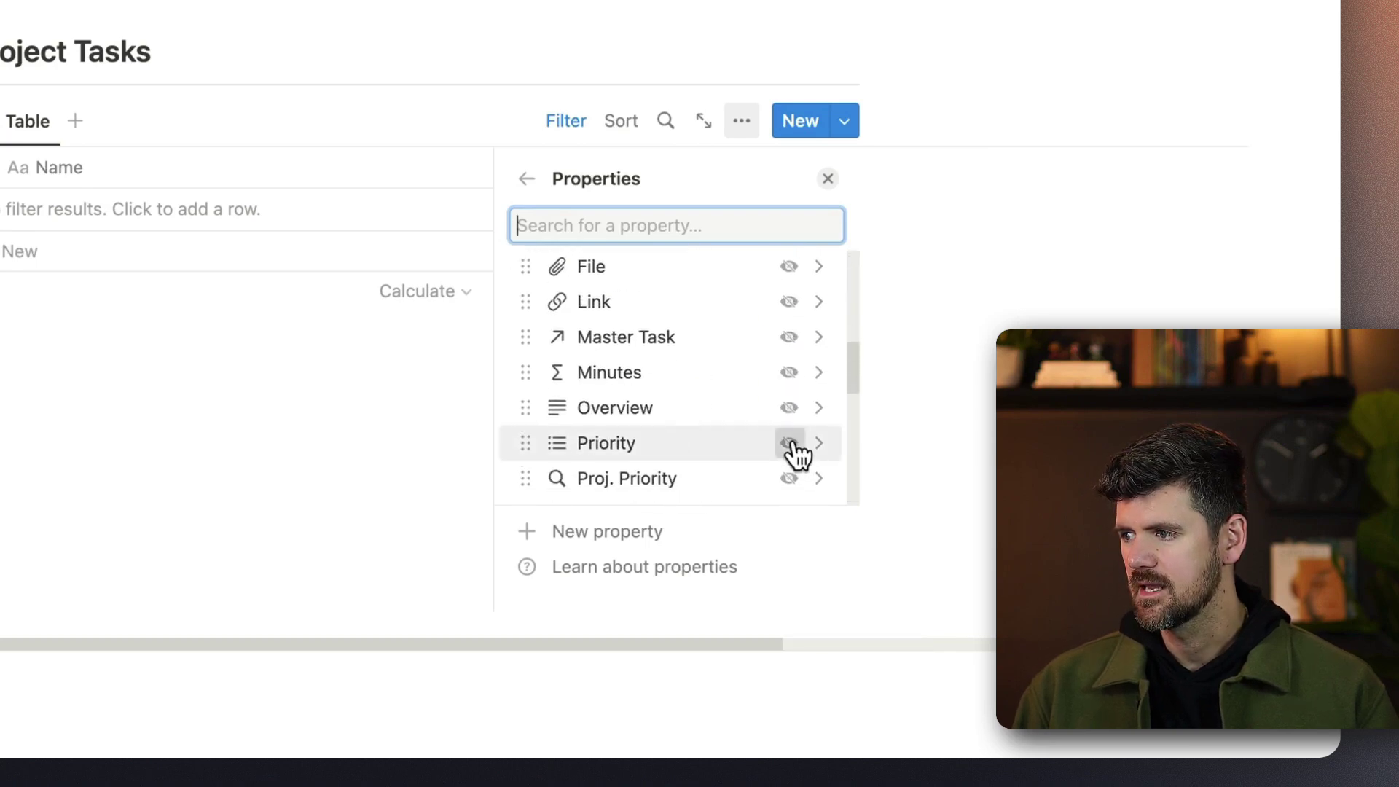
pyautogui.click(789, 442)
pyautogui.click(928, 43)
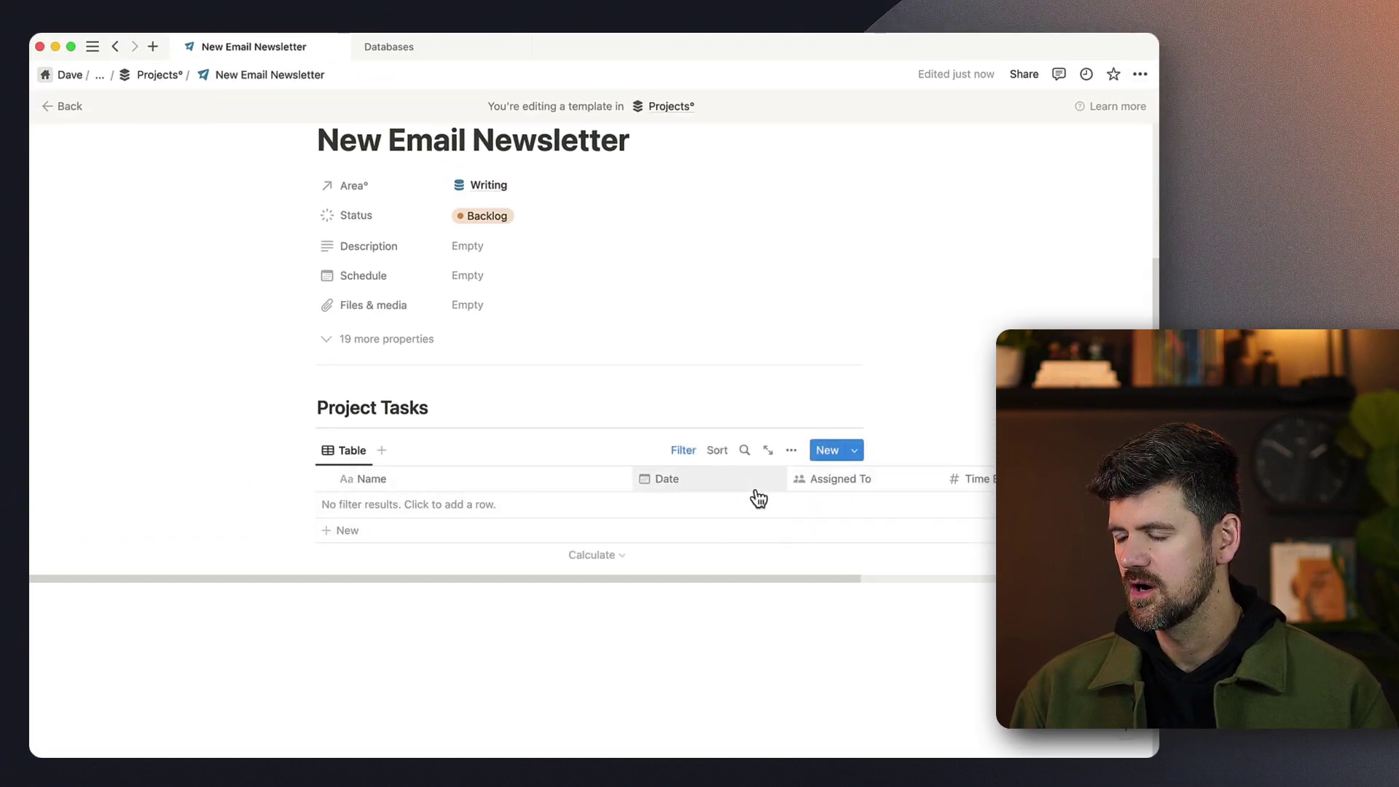
# Step: Group the Project Tasks table by the Status property
pyautogui.hscroll(5, 750, 506)
pyautogui.hscroll(-5, 754, 507)
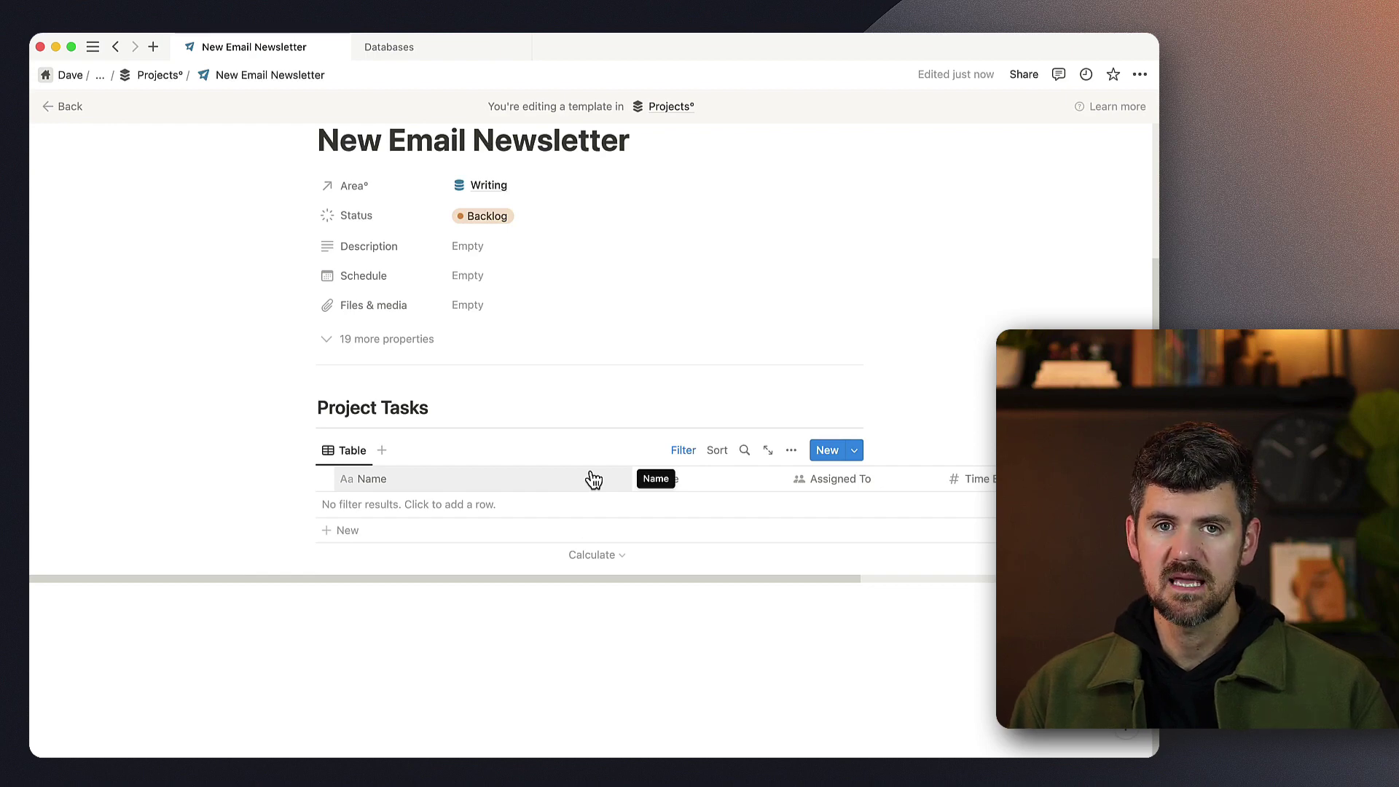
pyautogui.click(791, 450)
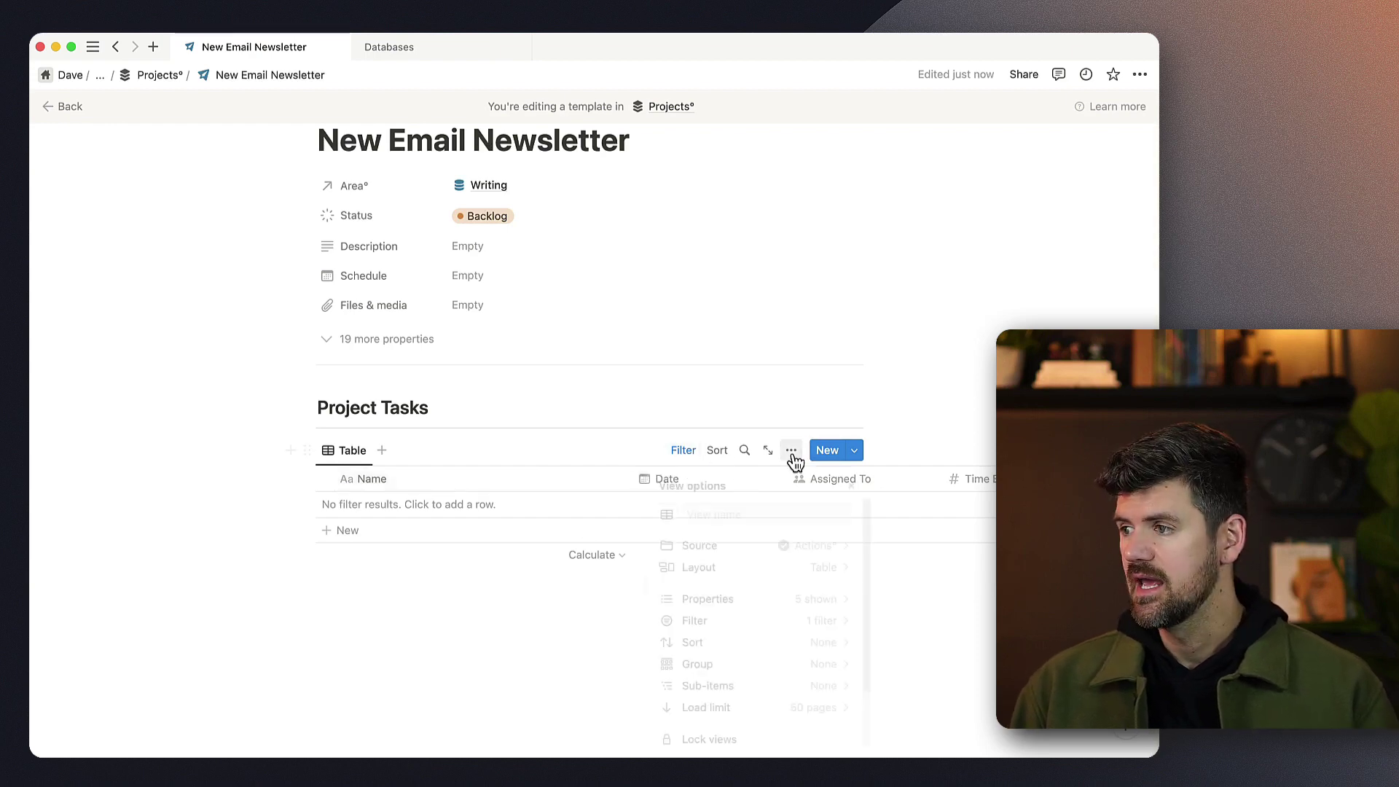
pyautogui.click(814, 664)
pyautogui.scroll(-1, 744, 573)
pyautogui.scroll(1, 721, 554)
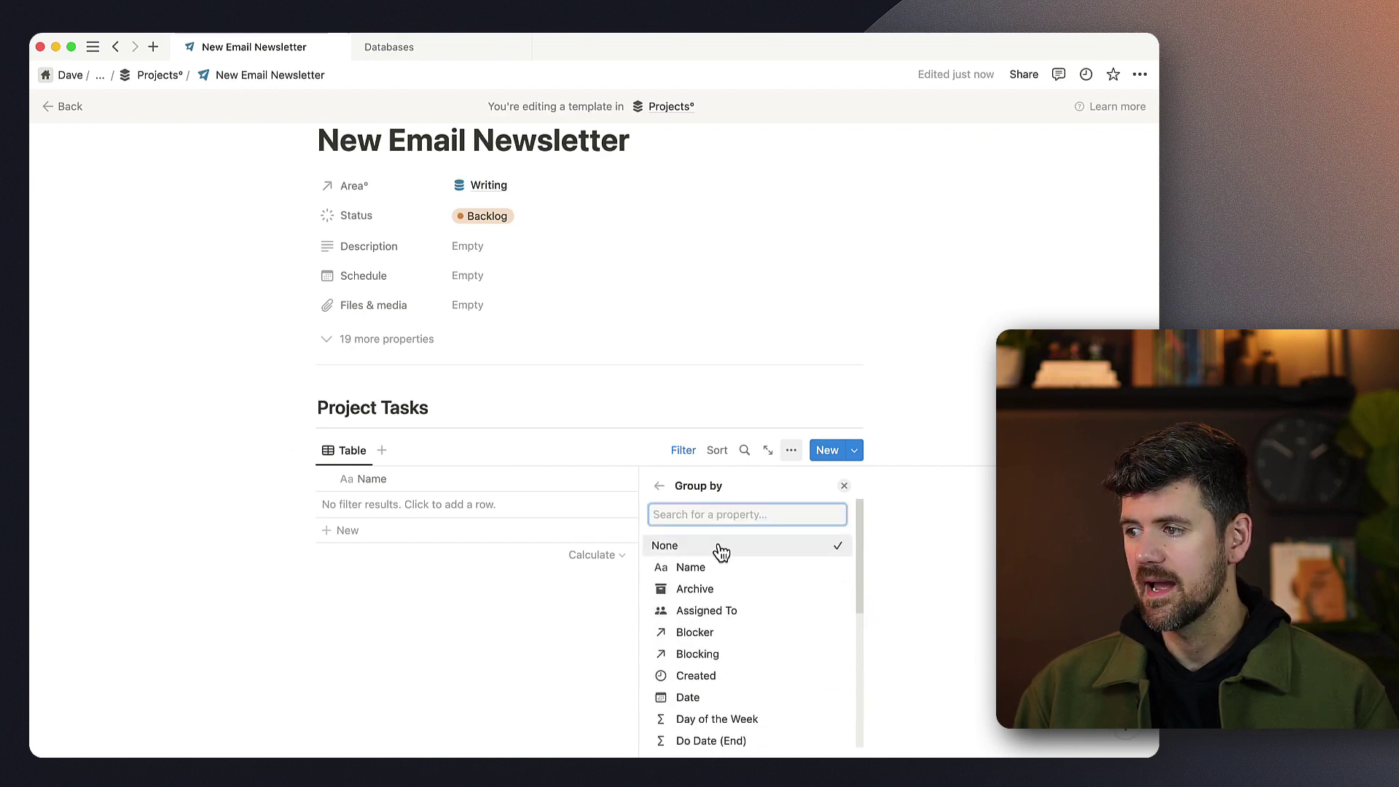
pyautogui.scroll(-1, 748, 576)
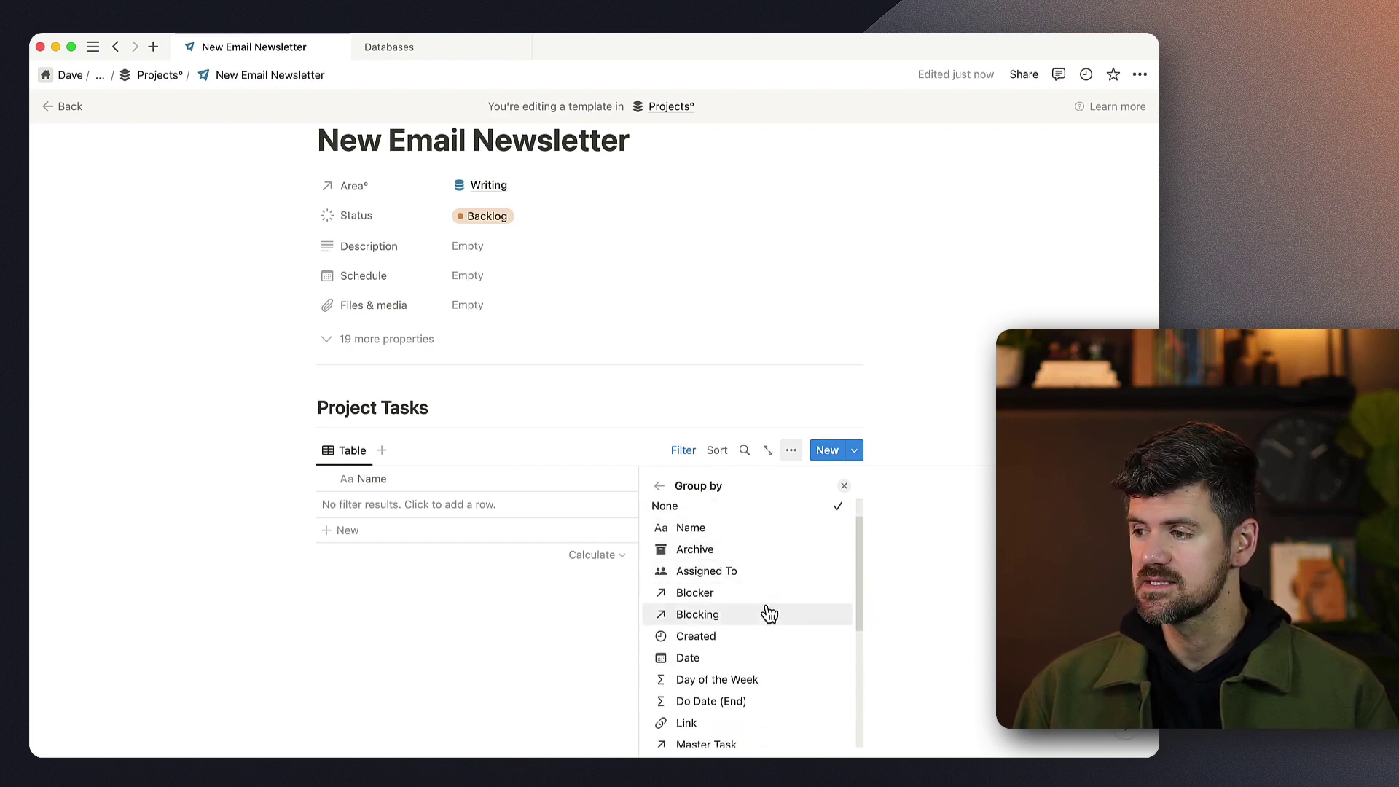
pyautogui.scroll(-2, 746, 678)
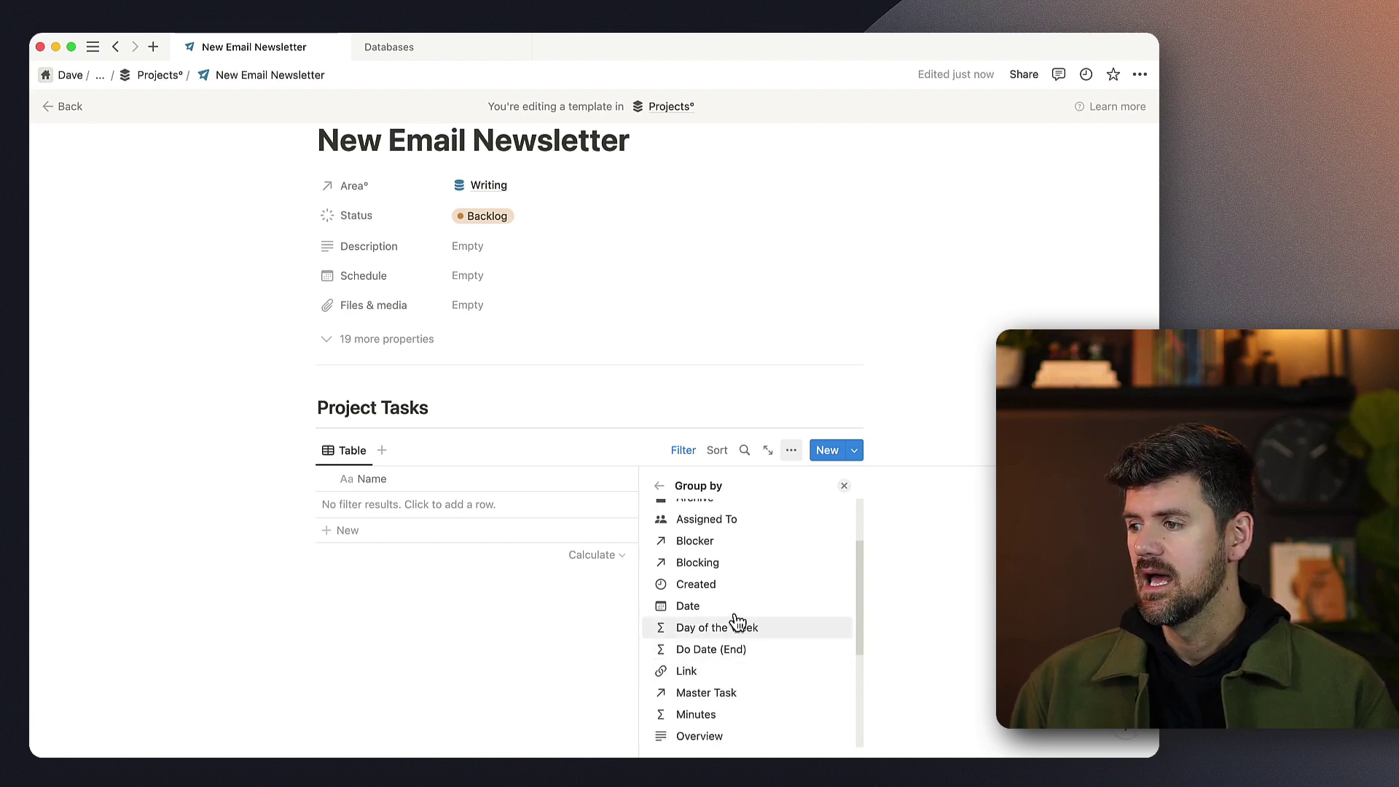
pyautogui.scroll(-5, 743, 619)
pyautogui.click(743, 674)
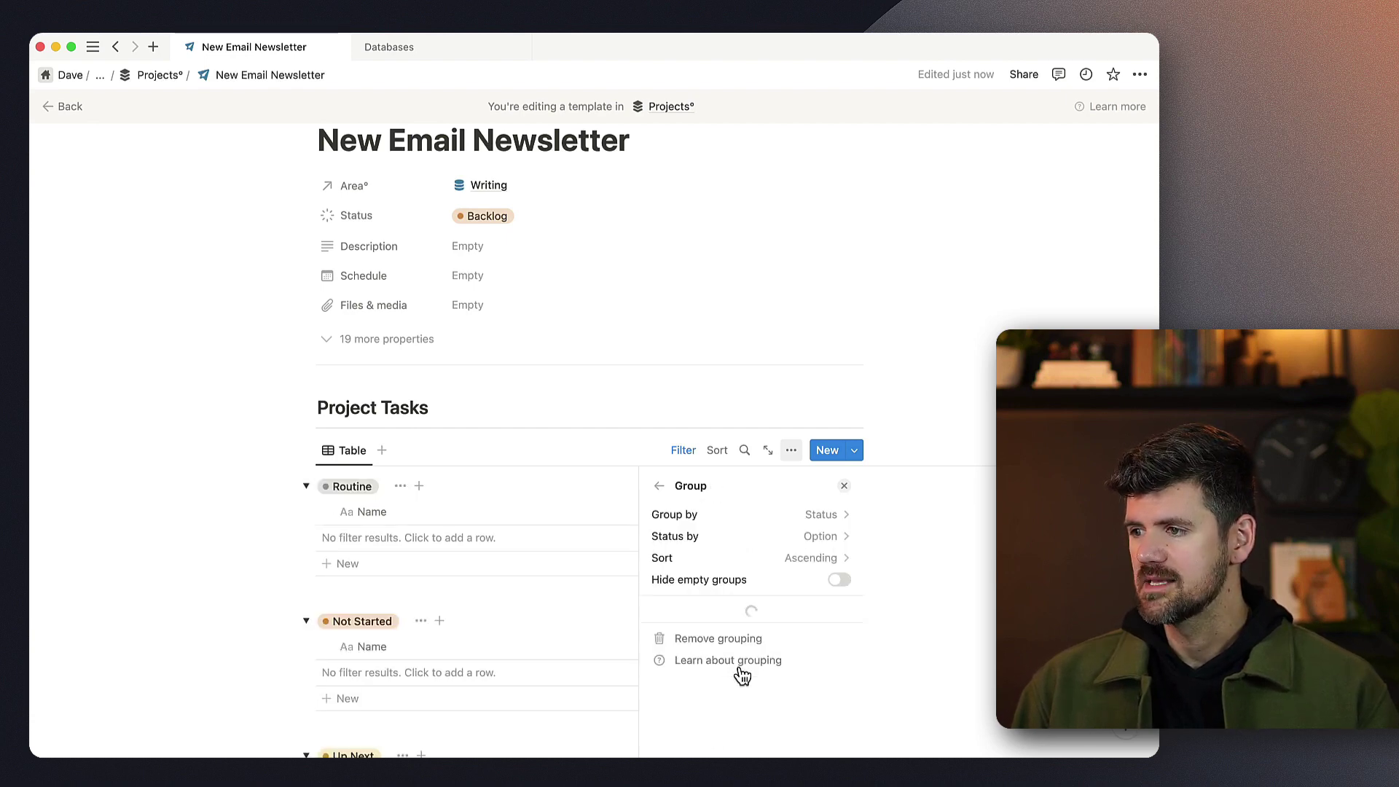
pyautogui.click(561, 535)
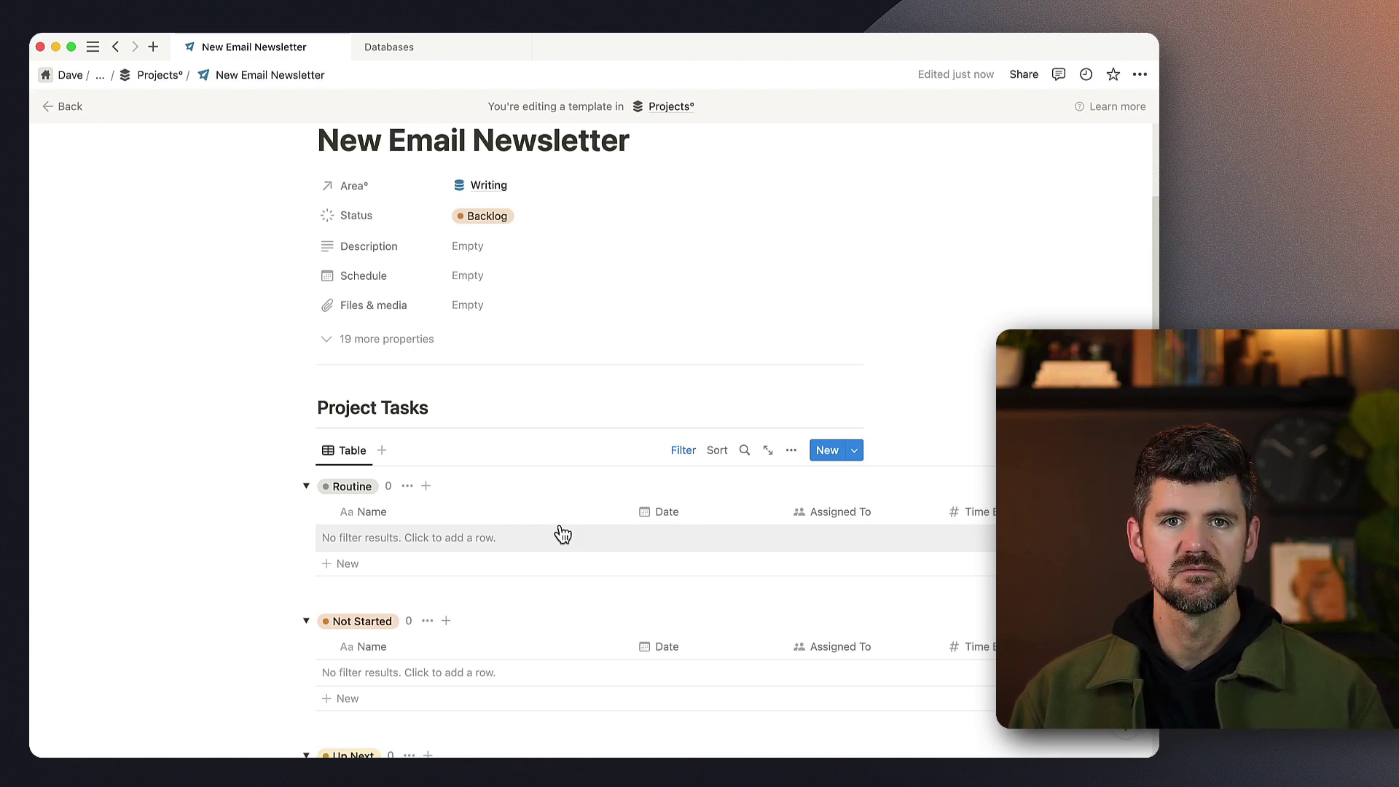
# Step: Hide the Routine and Archive status groups
pyautogui.click(407, 486)
pyautogui.click(413, 523)
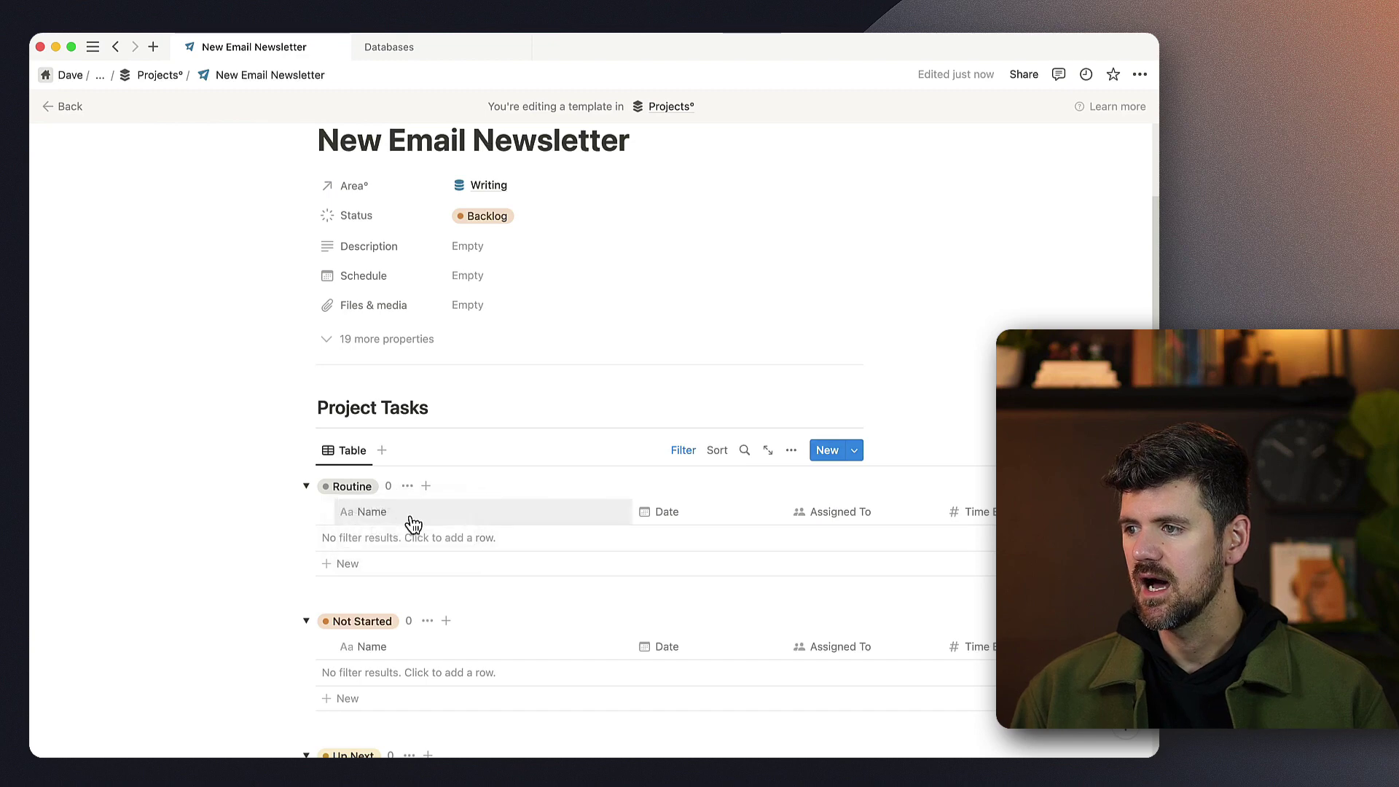
pyautogui.click(407, 486)
pyautogui.click(408, 512)
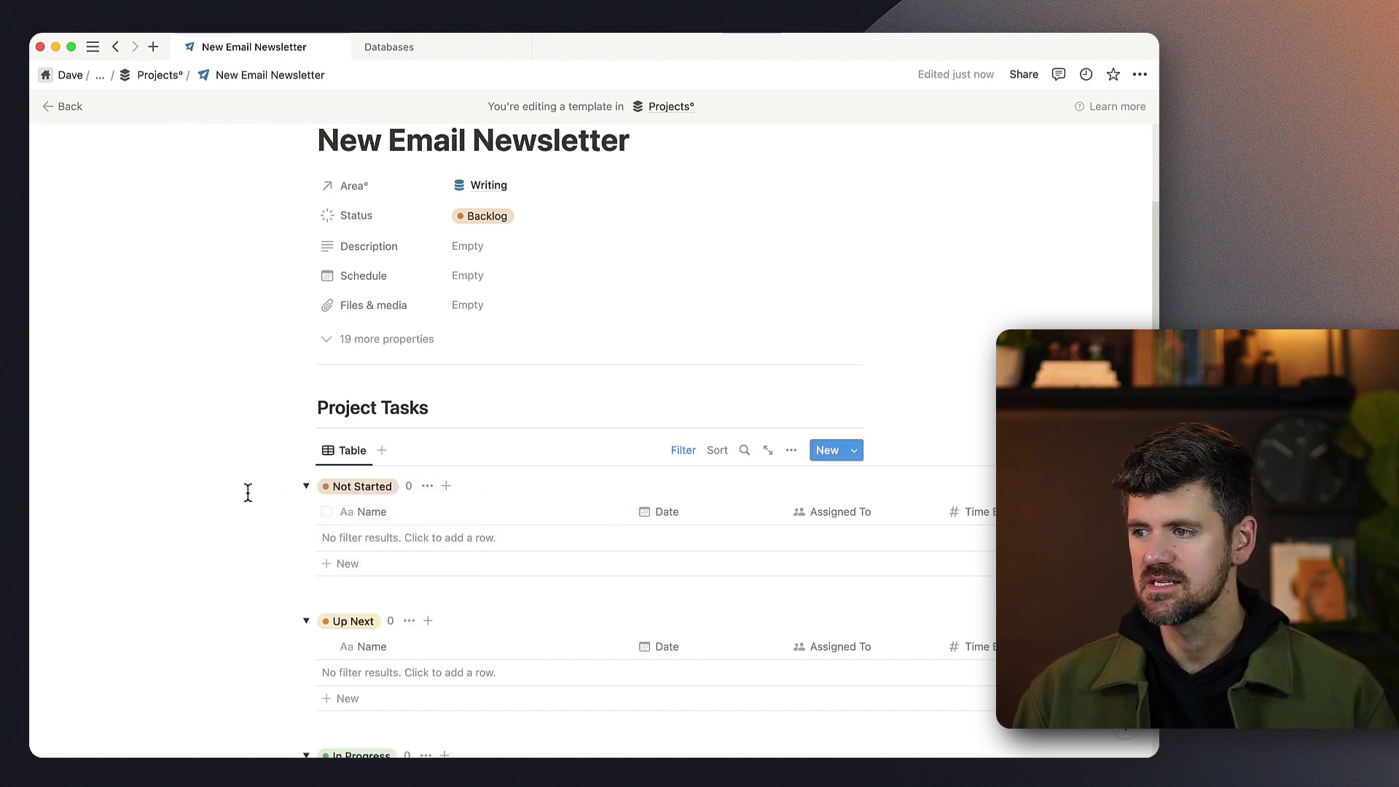
pyautogui.scroll(-5, 521, 559)
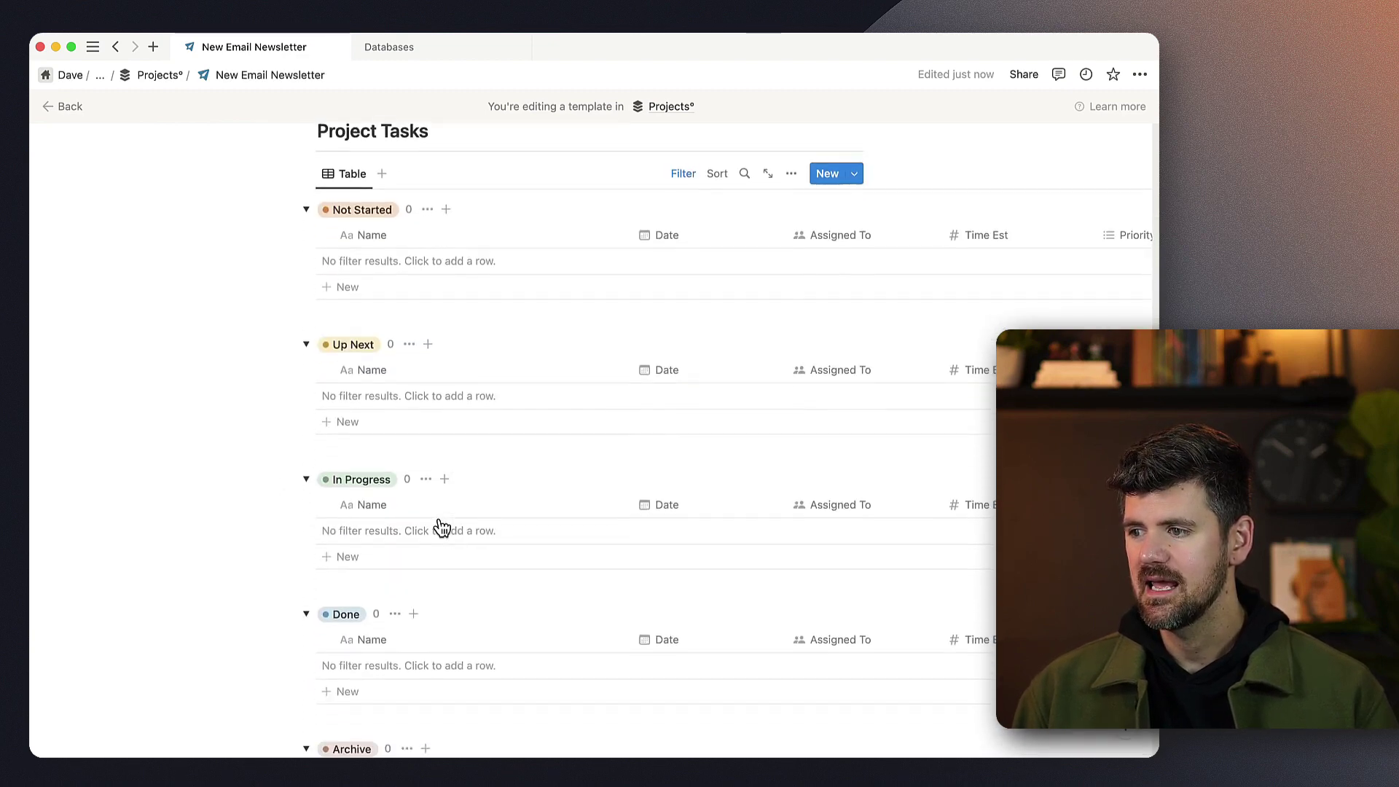
pyautogui.scroll(-1, 437, 583)
pyautogui.click(407, 738)
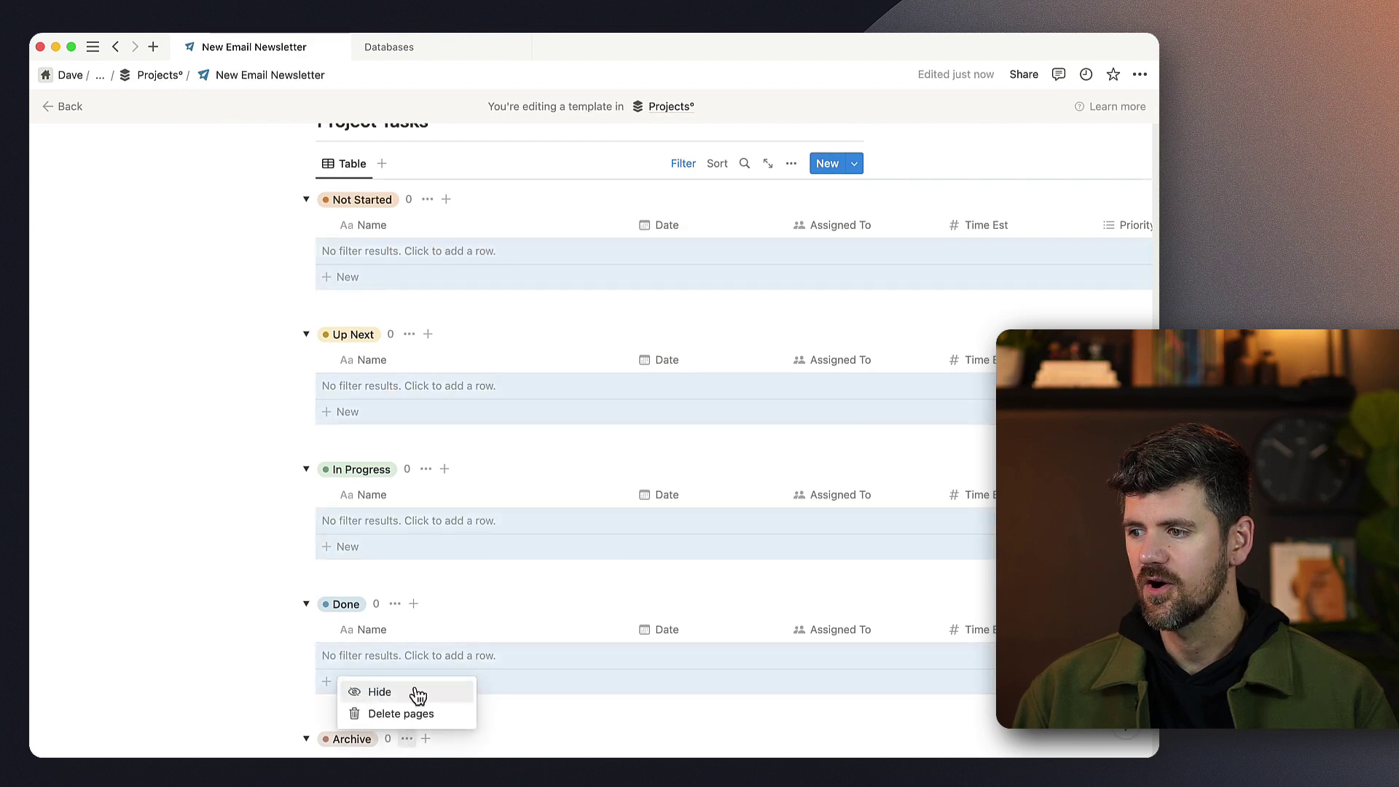
pyautogui.click(417, 693)
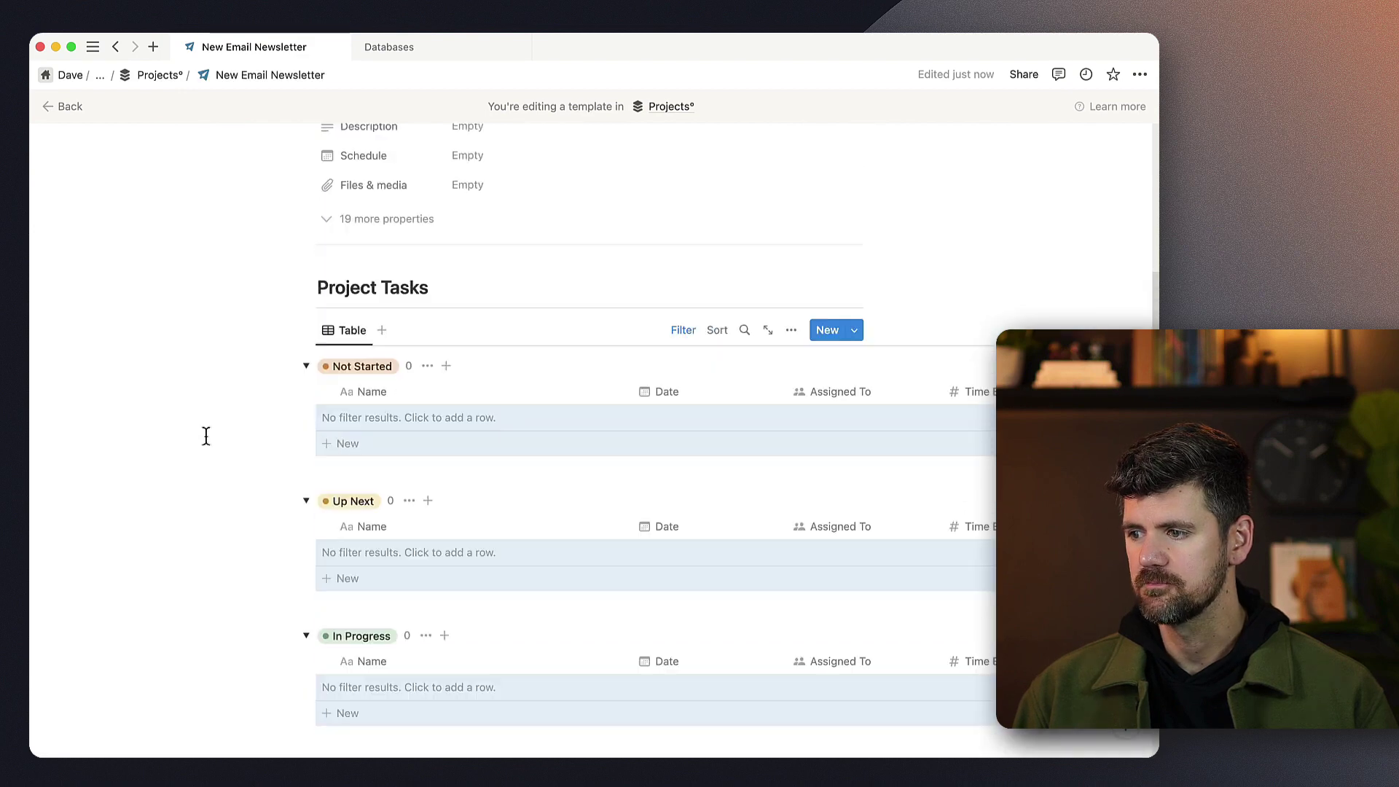
# Step: Collapse the Not Started, Up Next, In Progress and Done groups
pyautogui.click(306, 366)
pyautogui.click(306, 405)
pyautogui.click(306, 445)
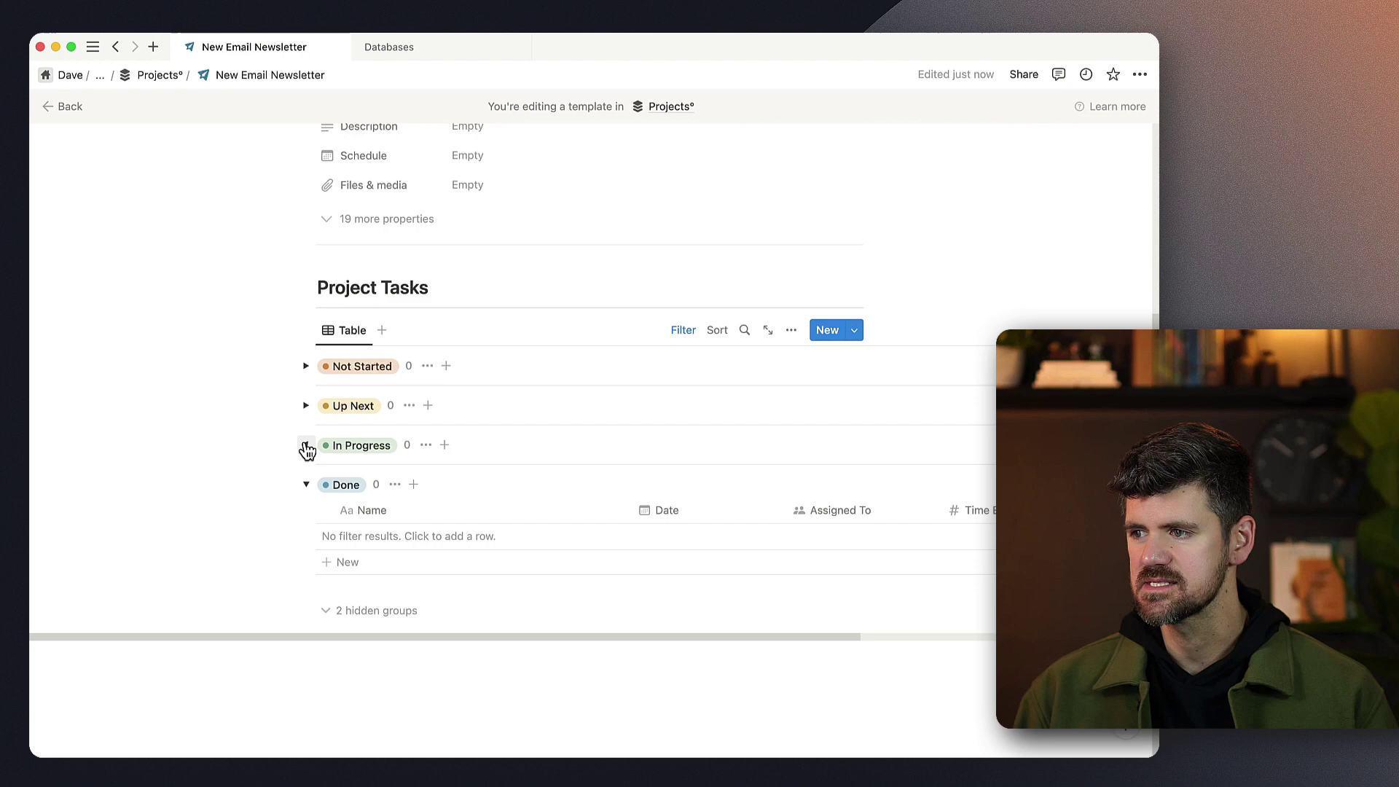
pyautogui.click(306, 484)
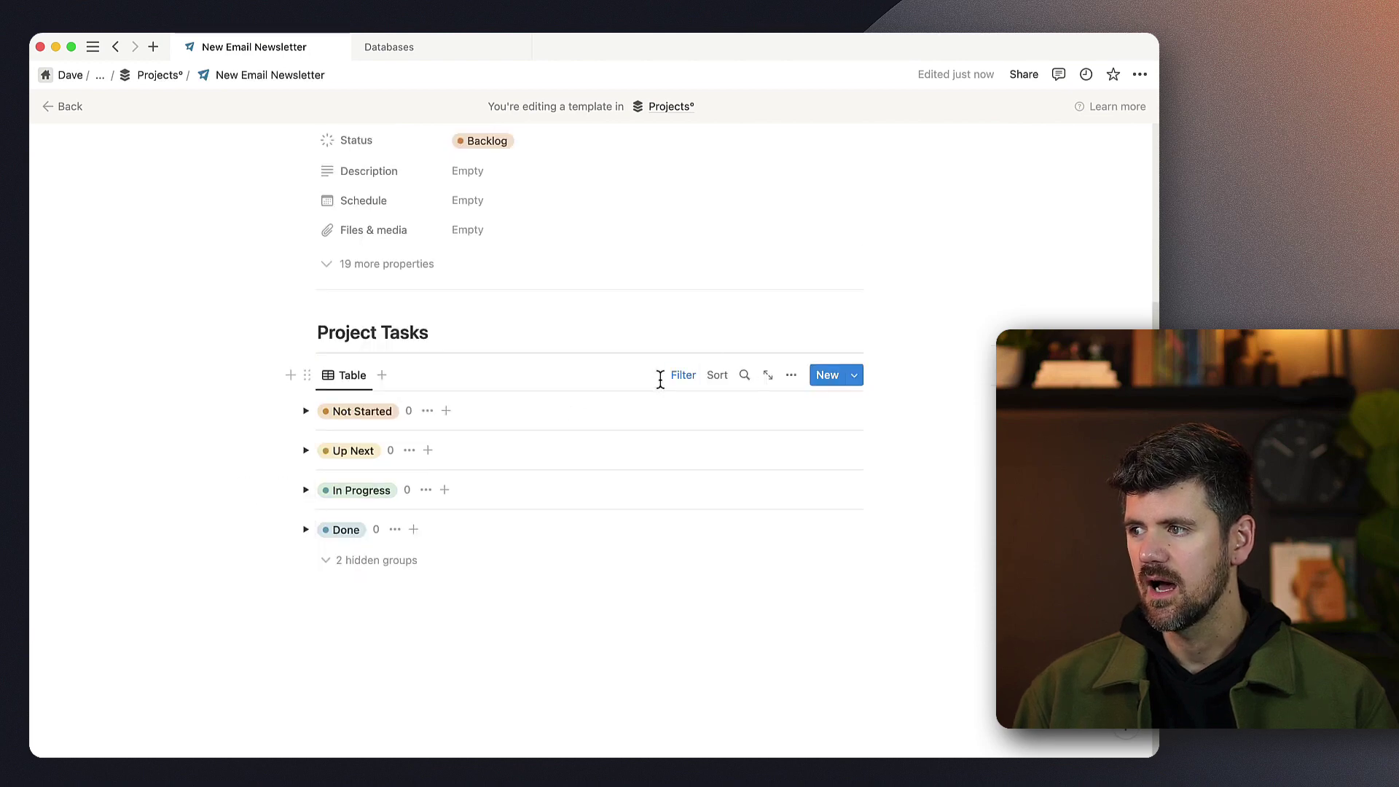
pyautogui.scroll(2, 690, 387)
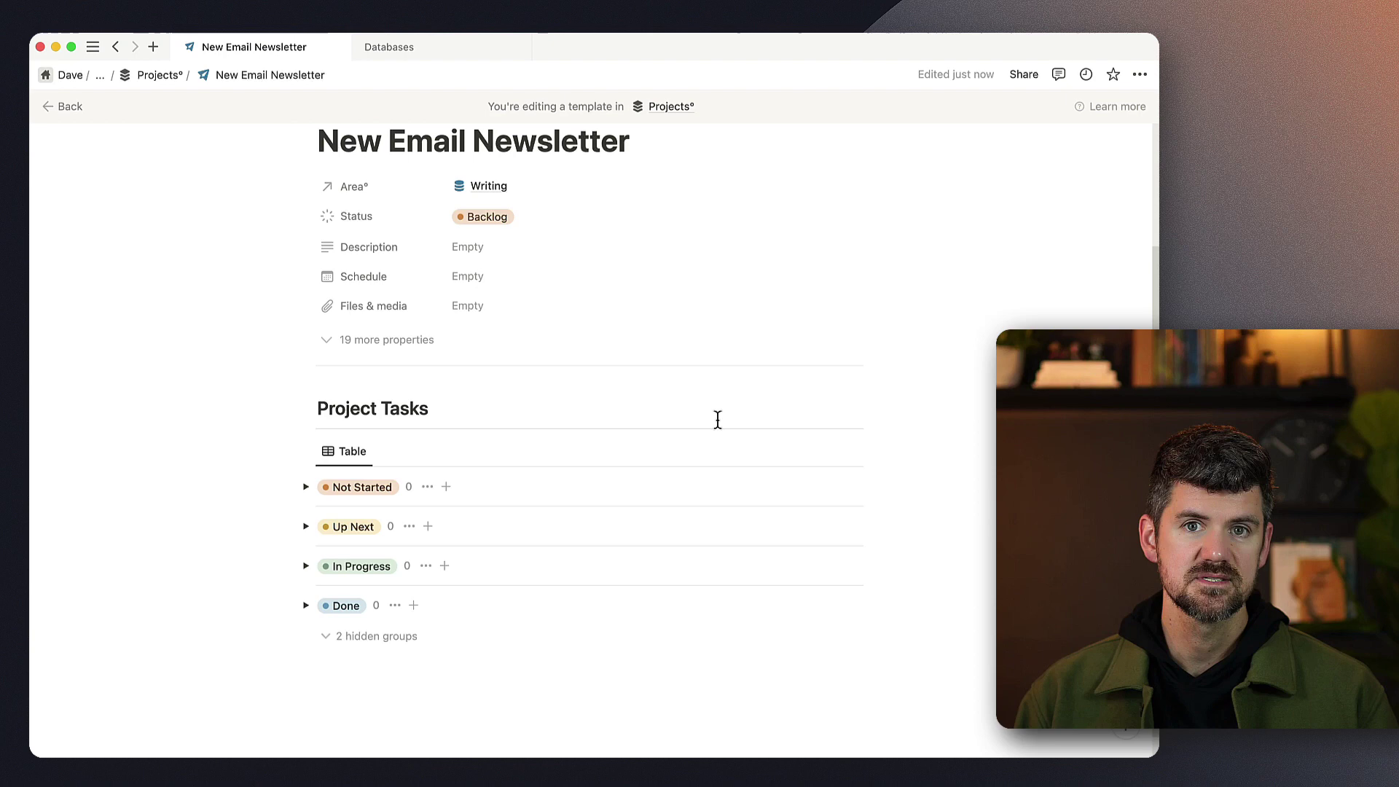
# Step: Insert a callout reading 'Add Tasks to this Project' below the title, above Project Tasks
pyautogui.scroll(2, 655, 328)
pyautogui.click(634, 263)
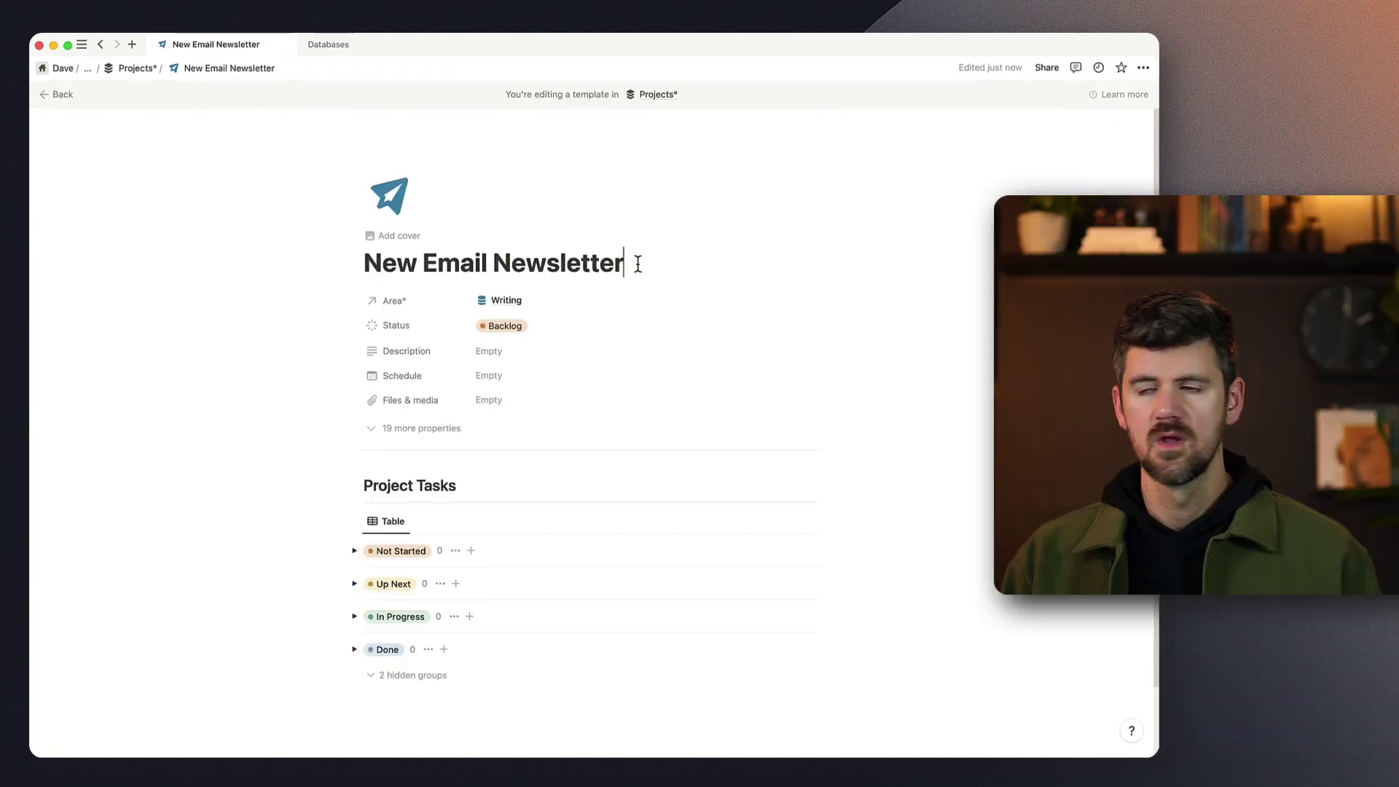
pyautogui.press('Return')
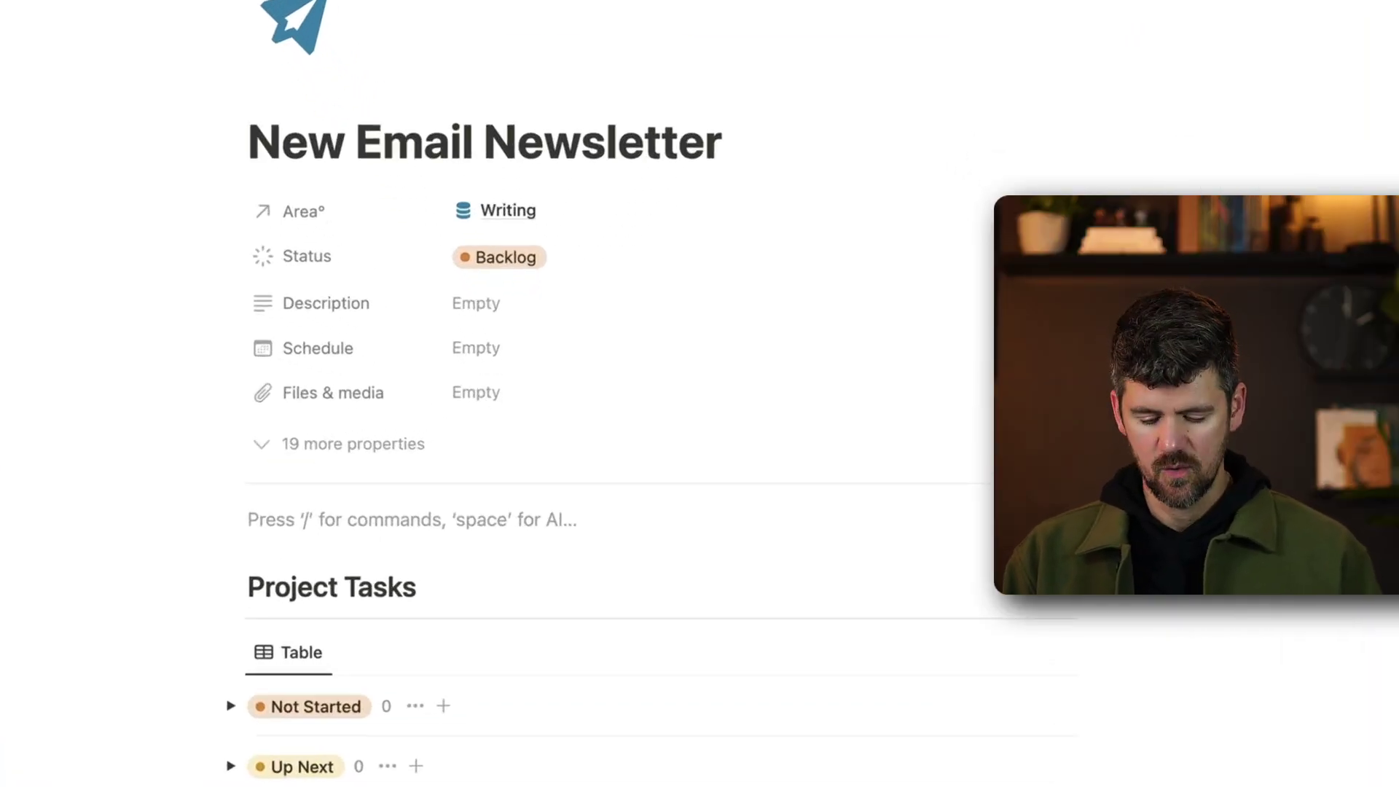
pyautogui.write('/call')
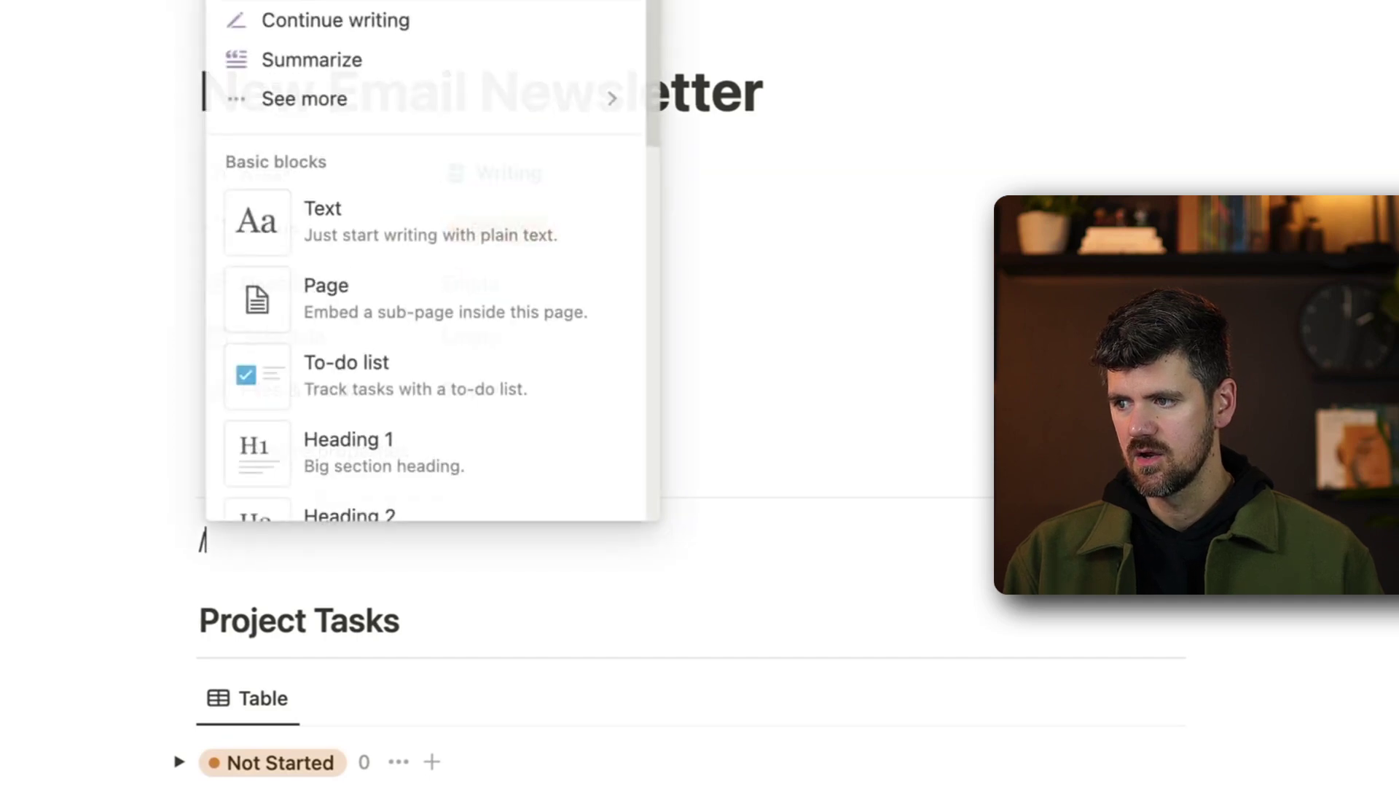
pyautogui.write('callout')
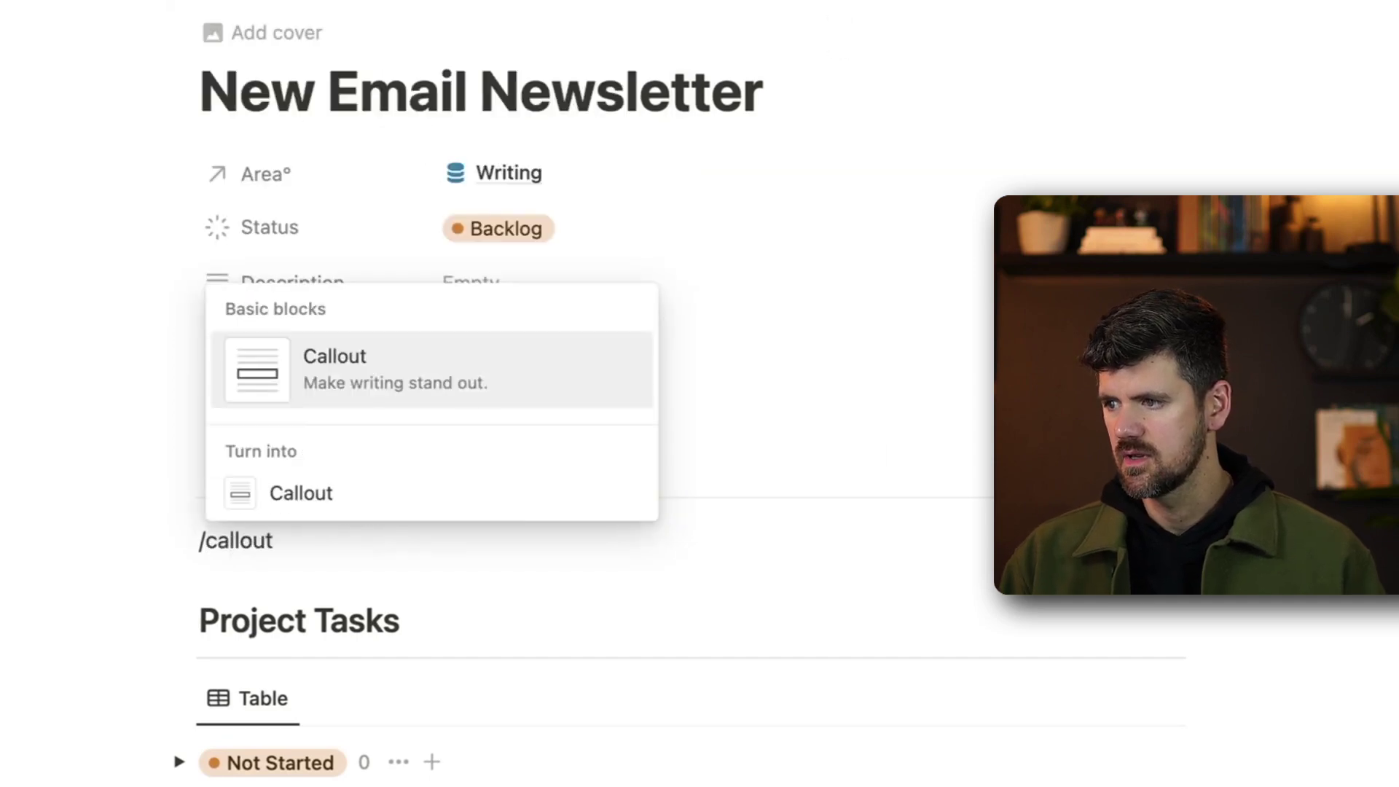
pyautogui.press('Return')
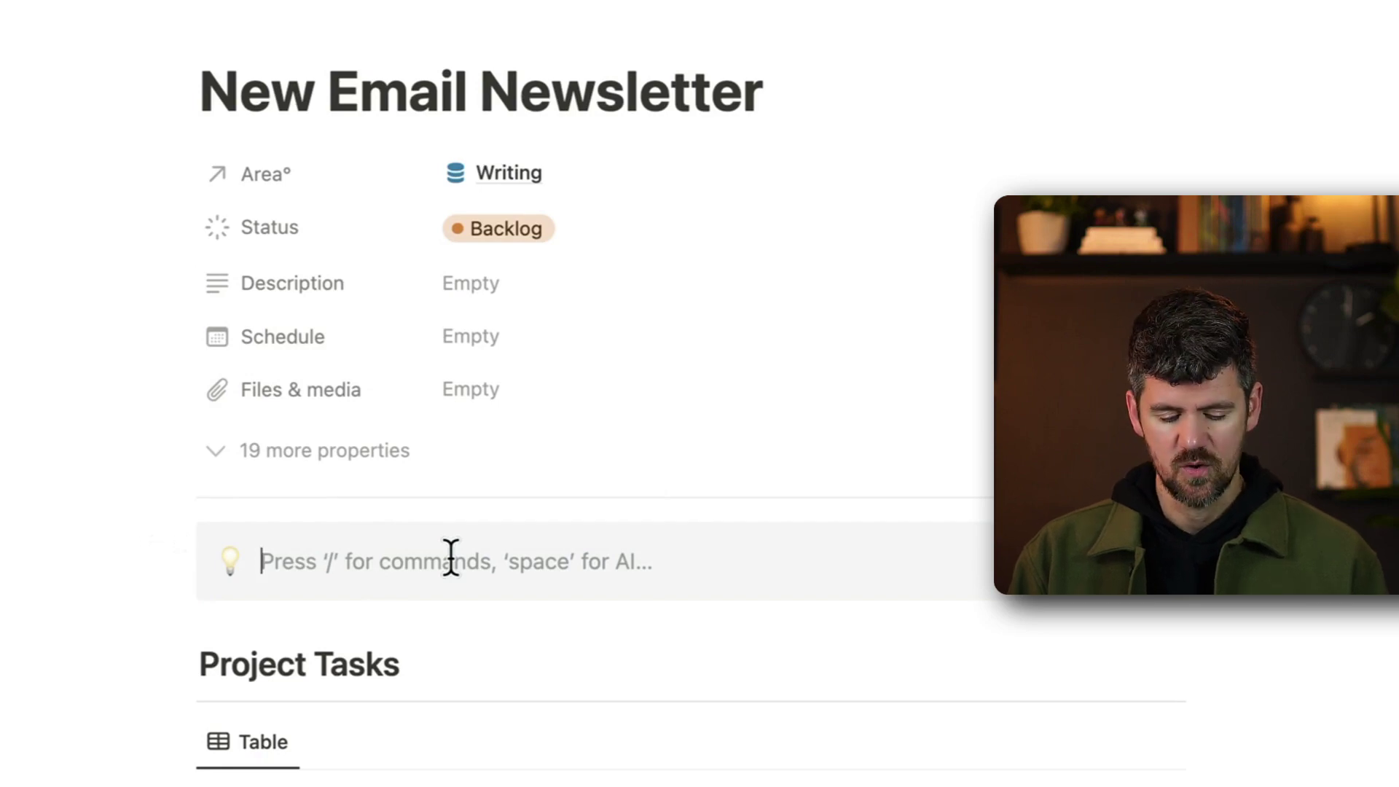
pyautogui.write('Add Tasks to this Project')
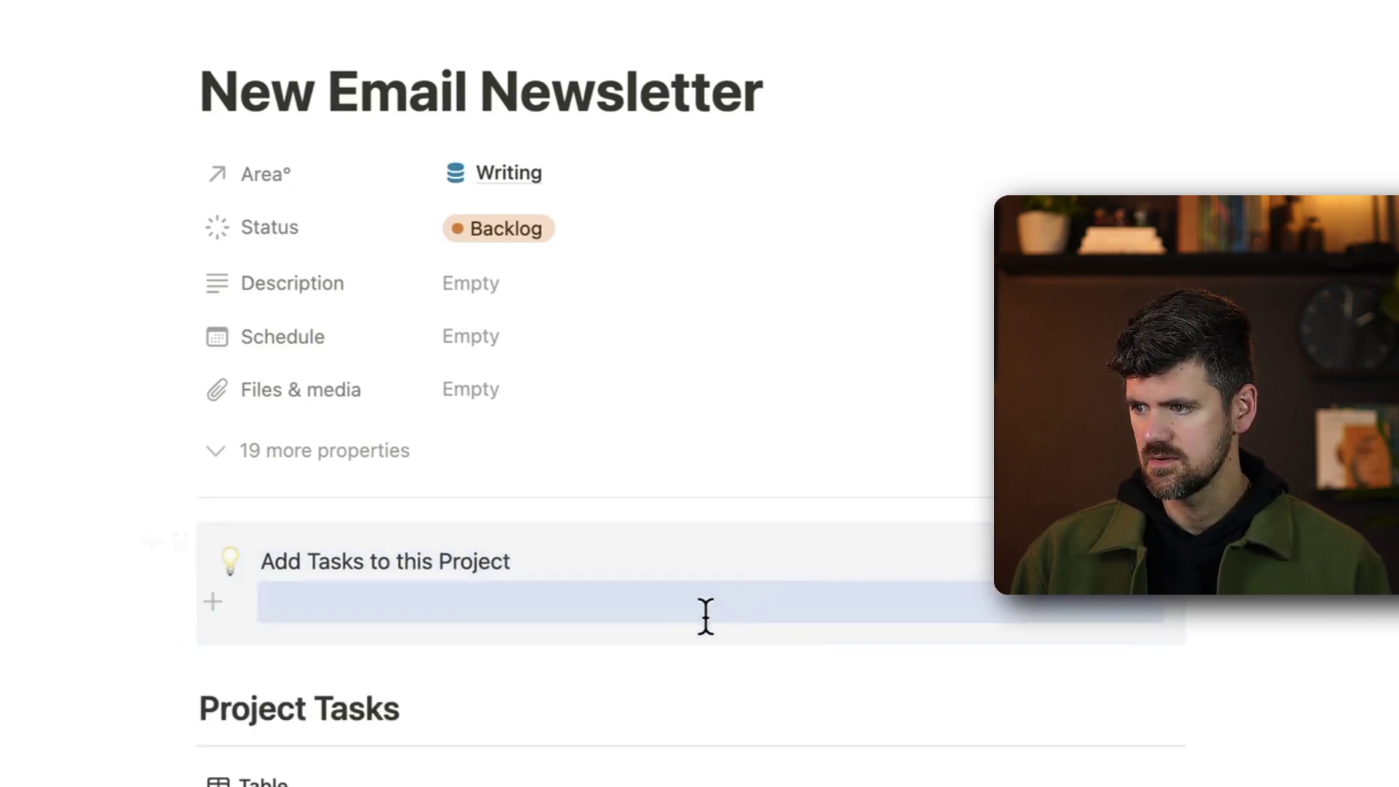
# Step: Insert a new button block on a new line inside the 'Add Tasks to this Project' callout
pyautogui.click(650, 600)
pyautogui.press('Return')
pyautogui.write('/')
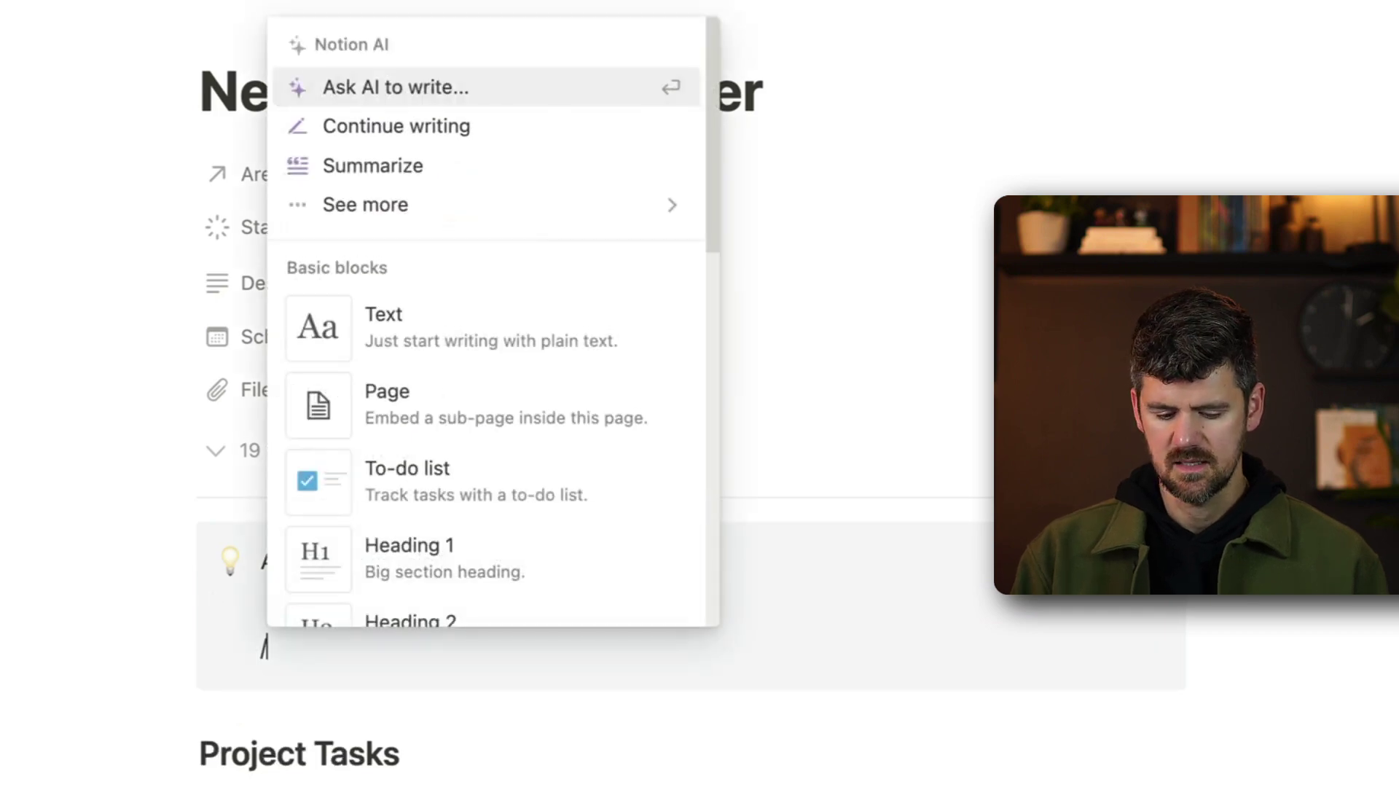
pyautogui.write('button')
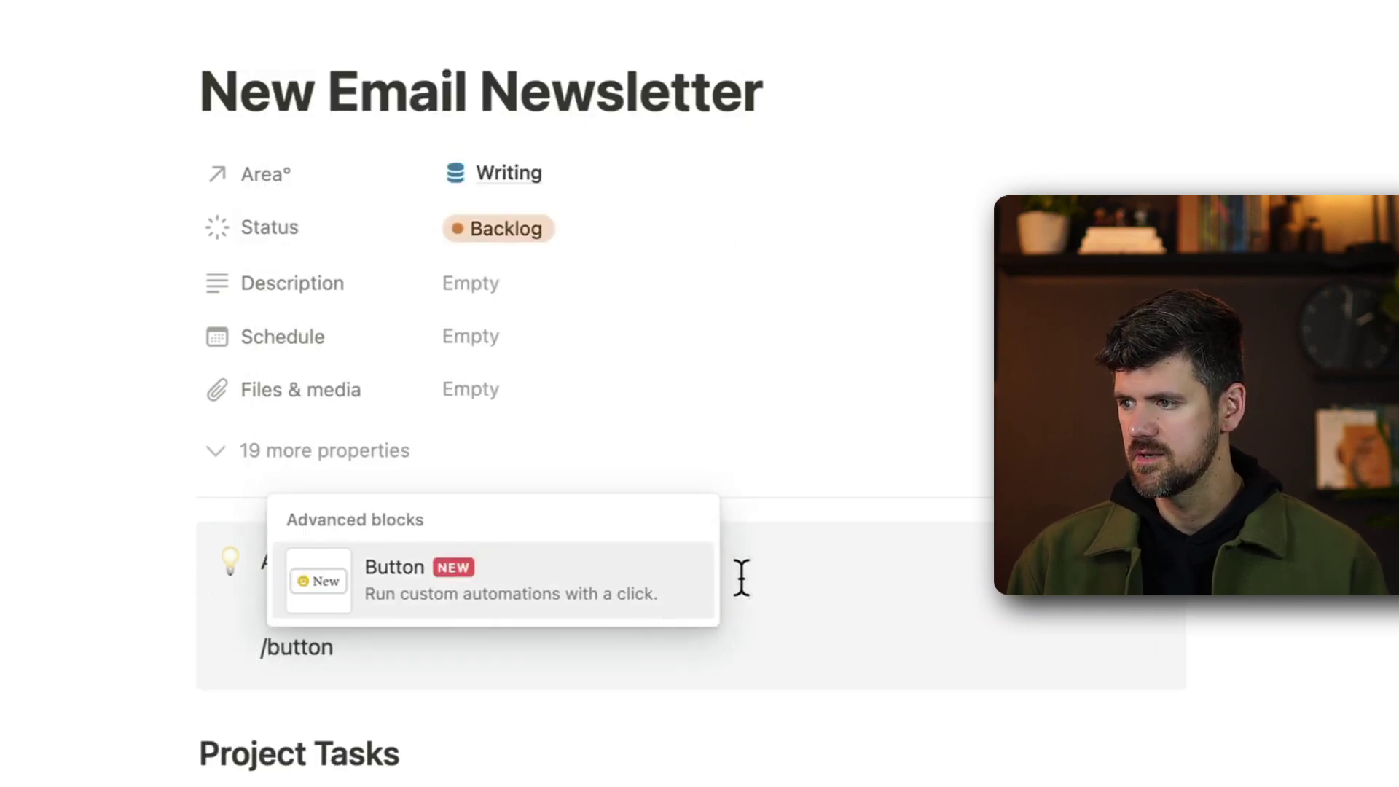
pyautogui.click(590, 591)
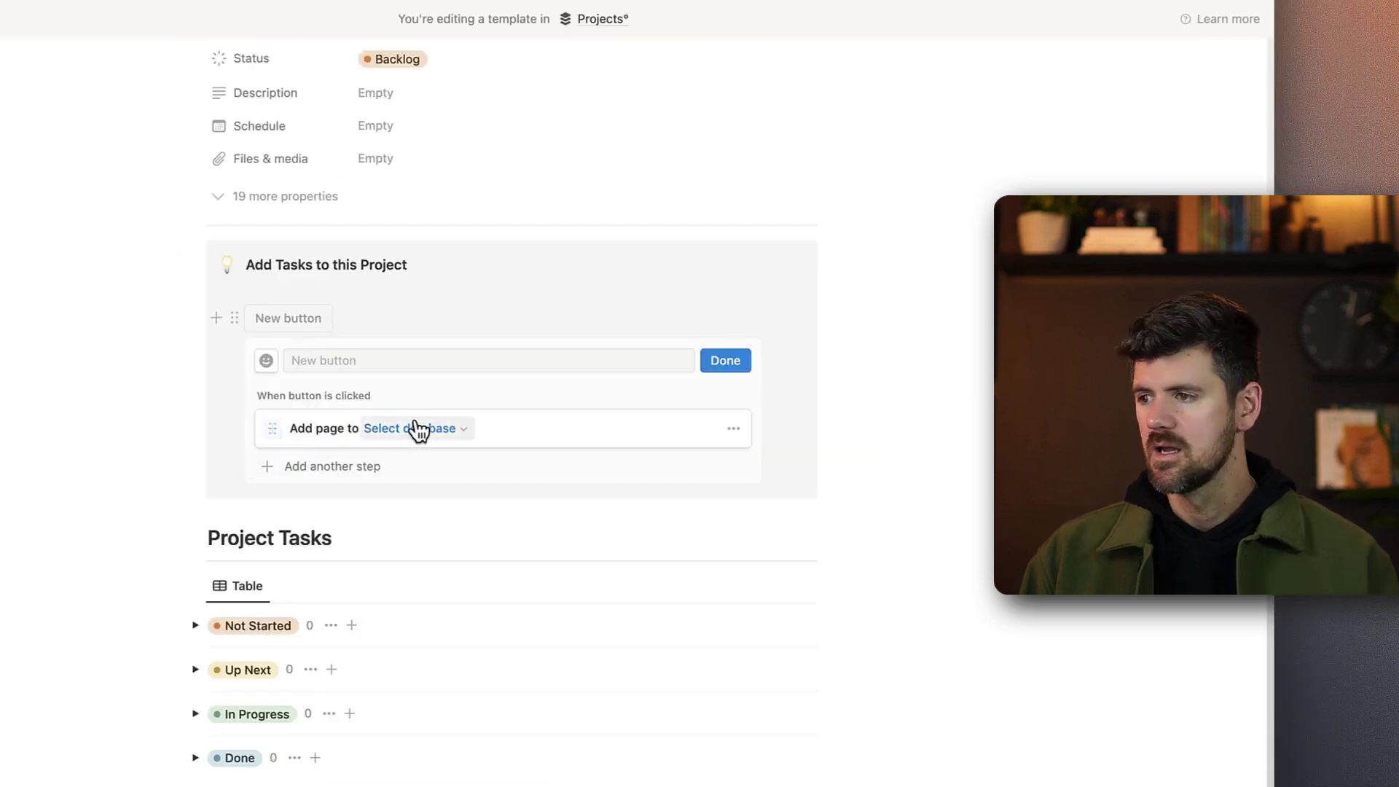
# Step: Set the button to add a page to Actions° with Projects° preset to This page
pyautogui.click(415, 429)
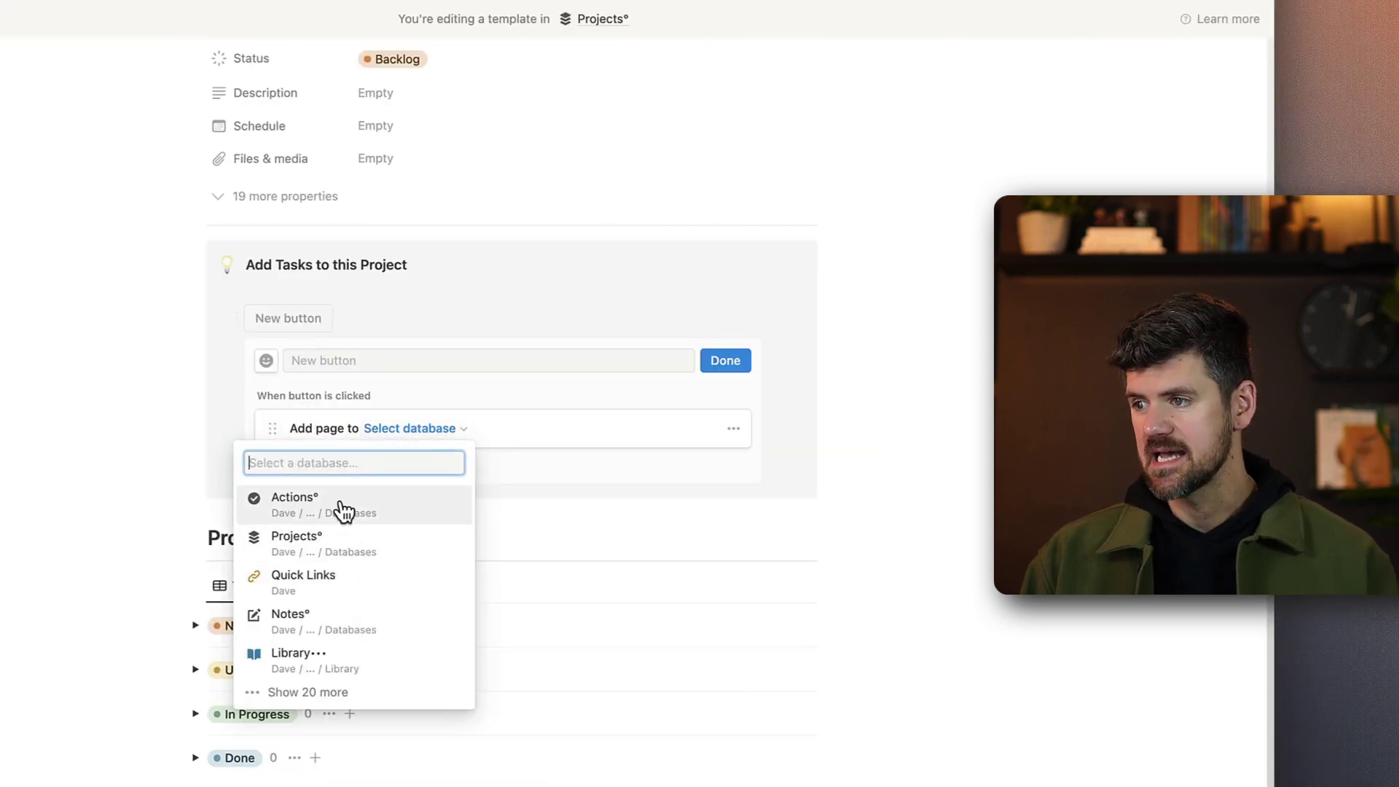
pyautogui.click(342, 506)
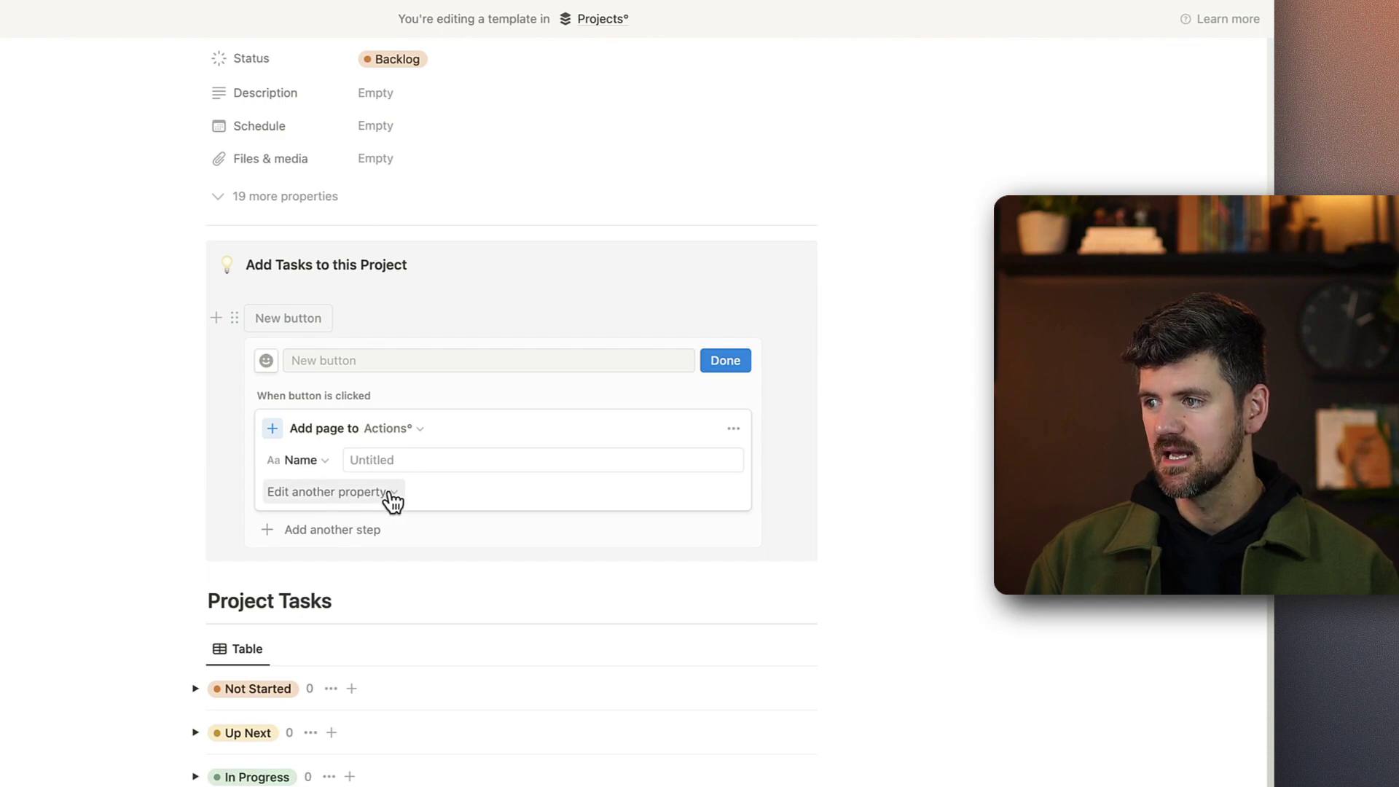
pyautogui.click(388, 493)
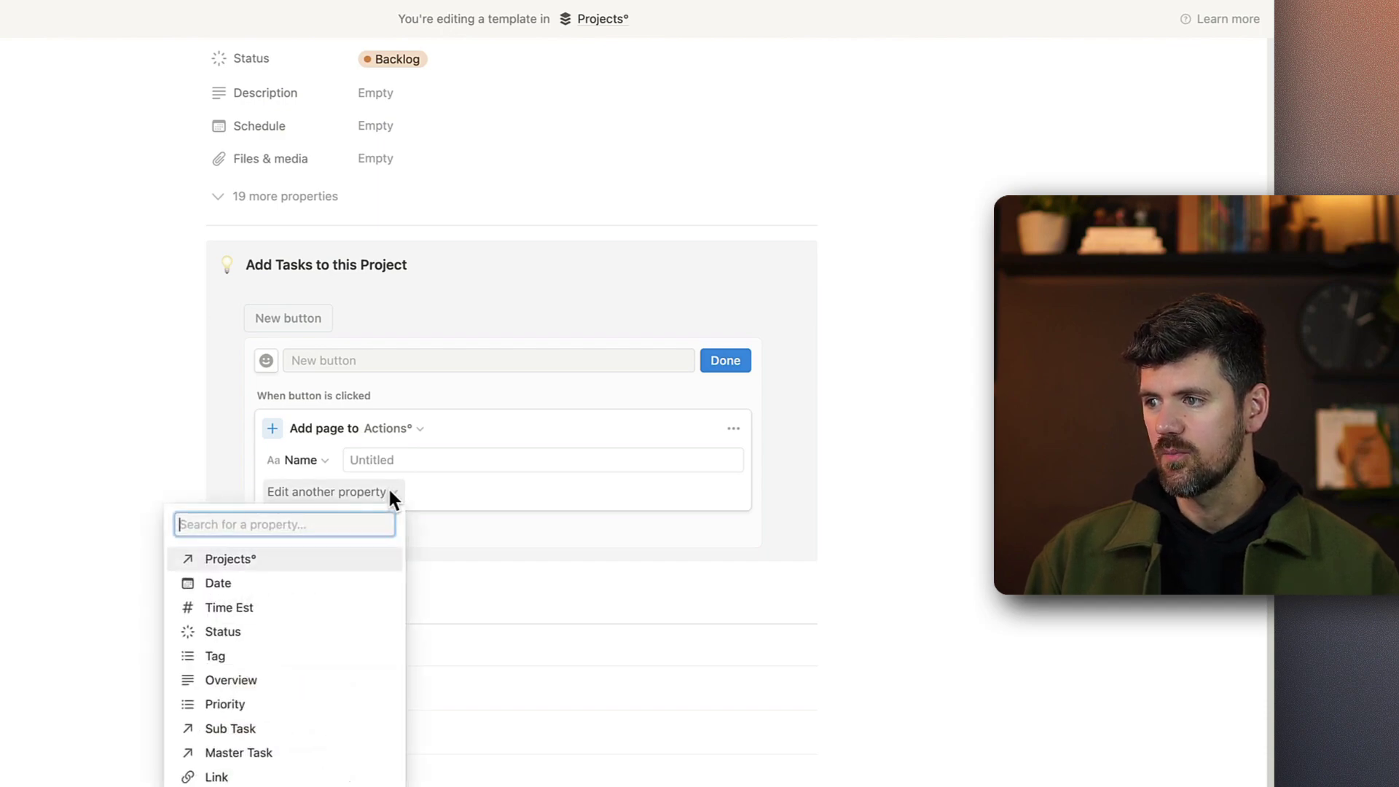
pyautogui.click(231, 559)
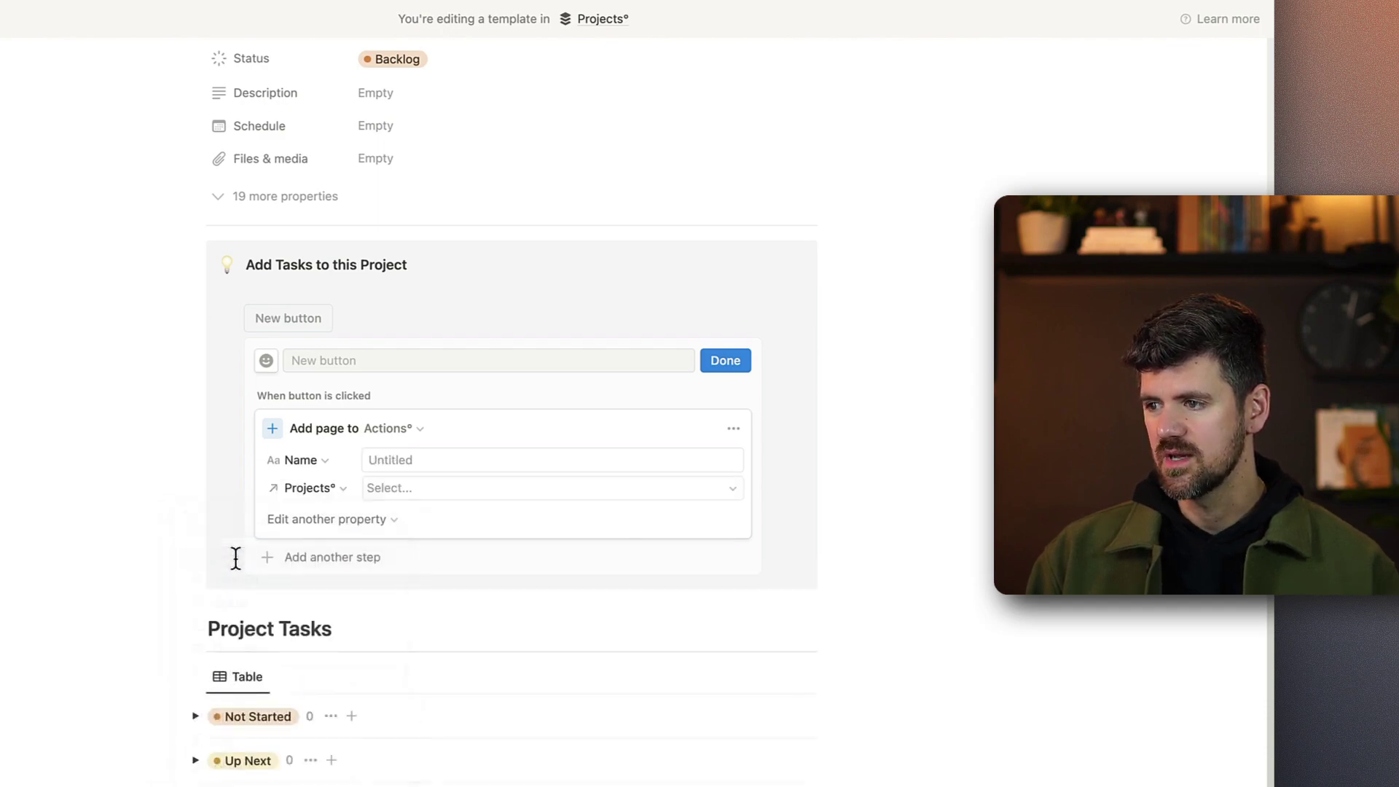
pyautogui.click(423, 491)
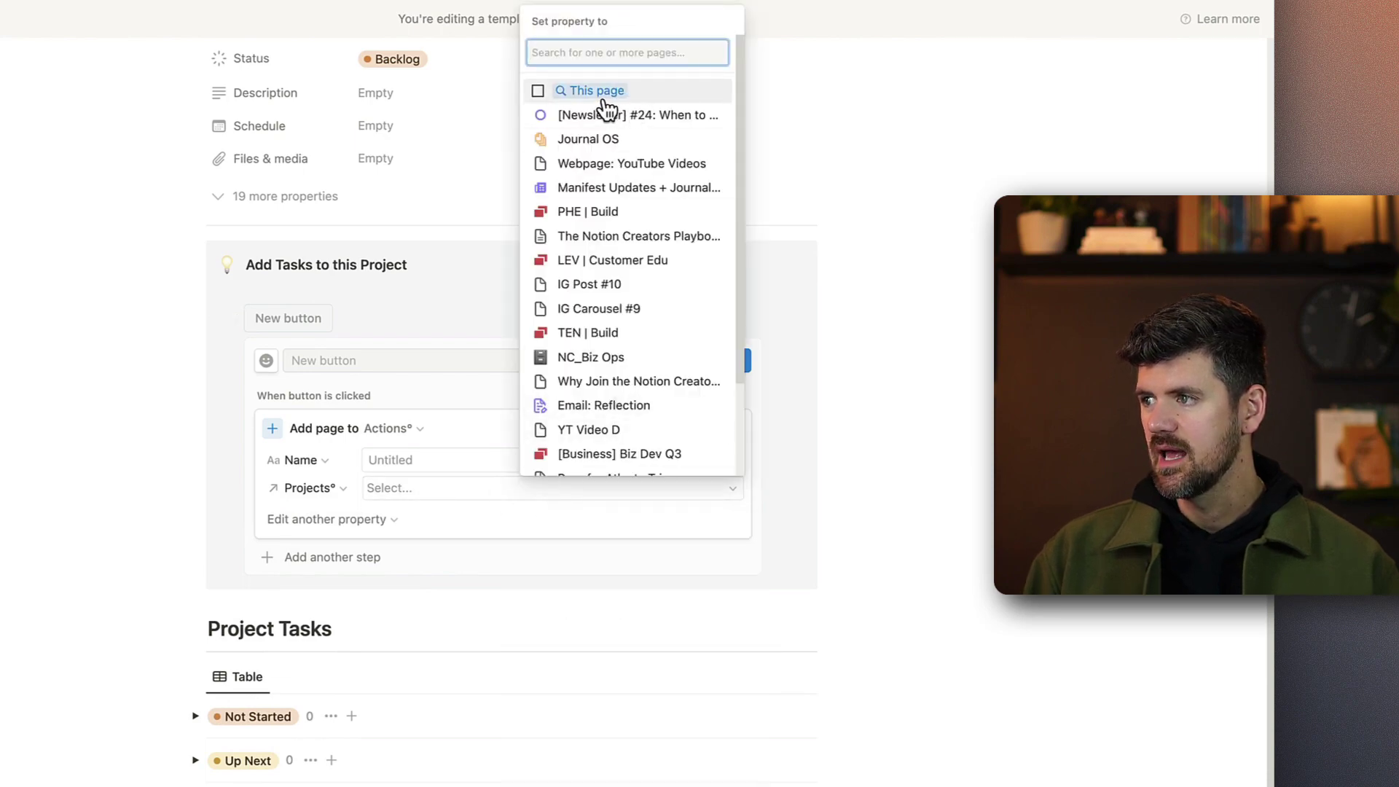
pyautogui.click(604, 97)
pyautogui.click(182, 526)
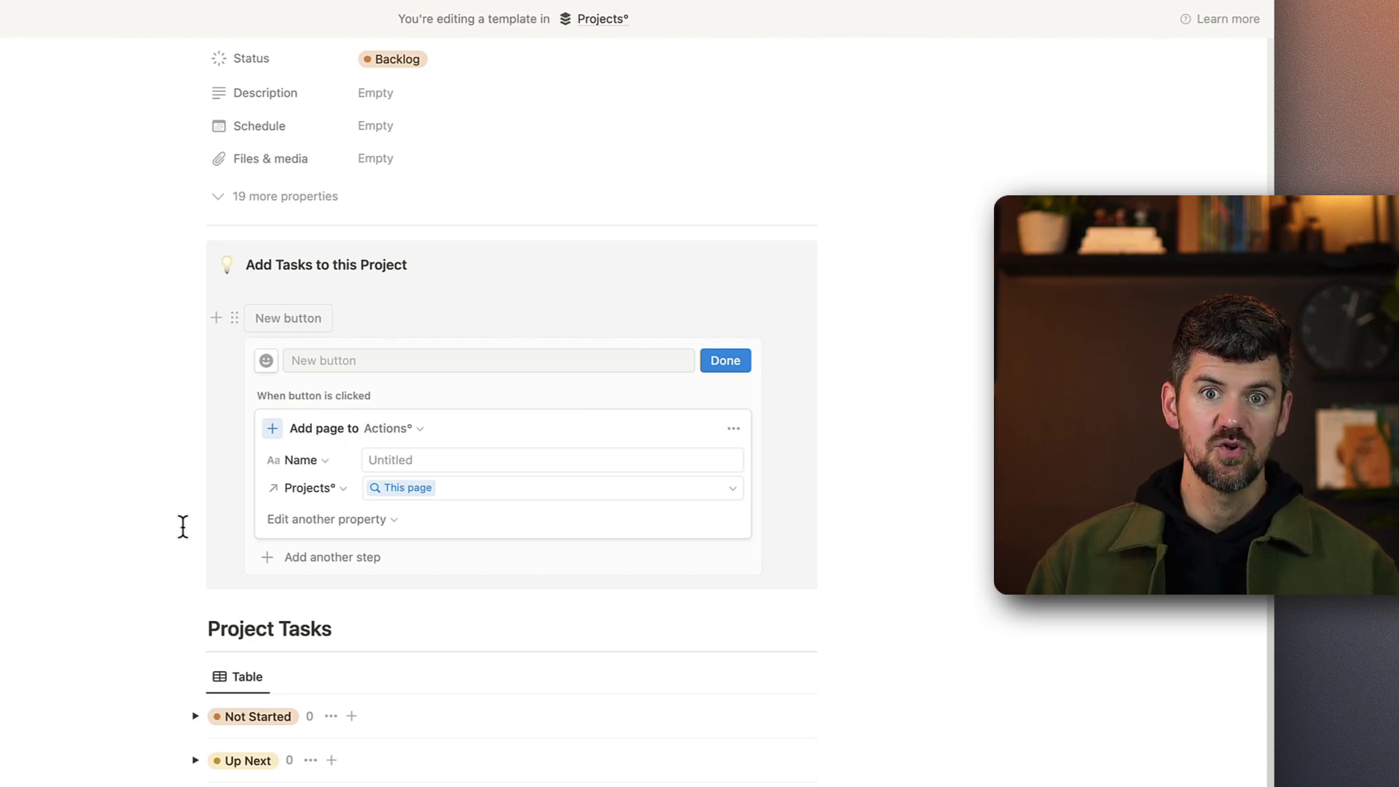
# Step: Add Assigned To, Time Est and Date as preset properties on the new task
pyautogui.click(309, 520)
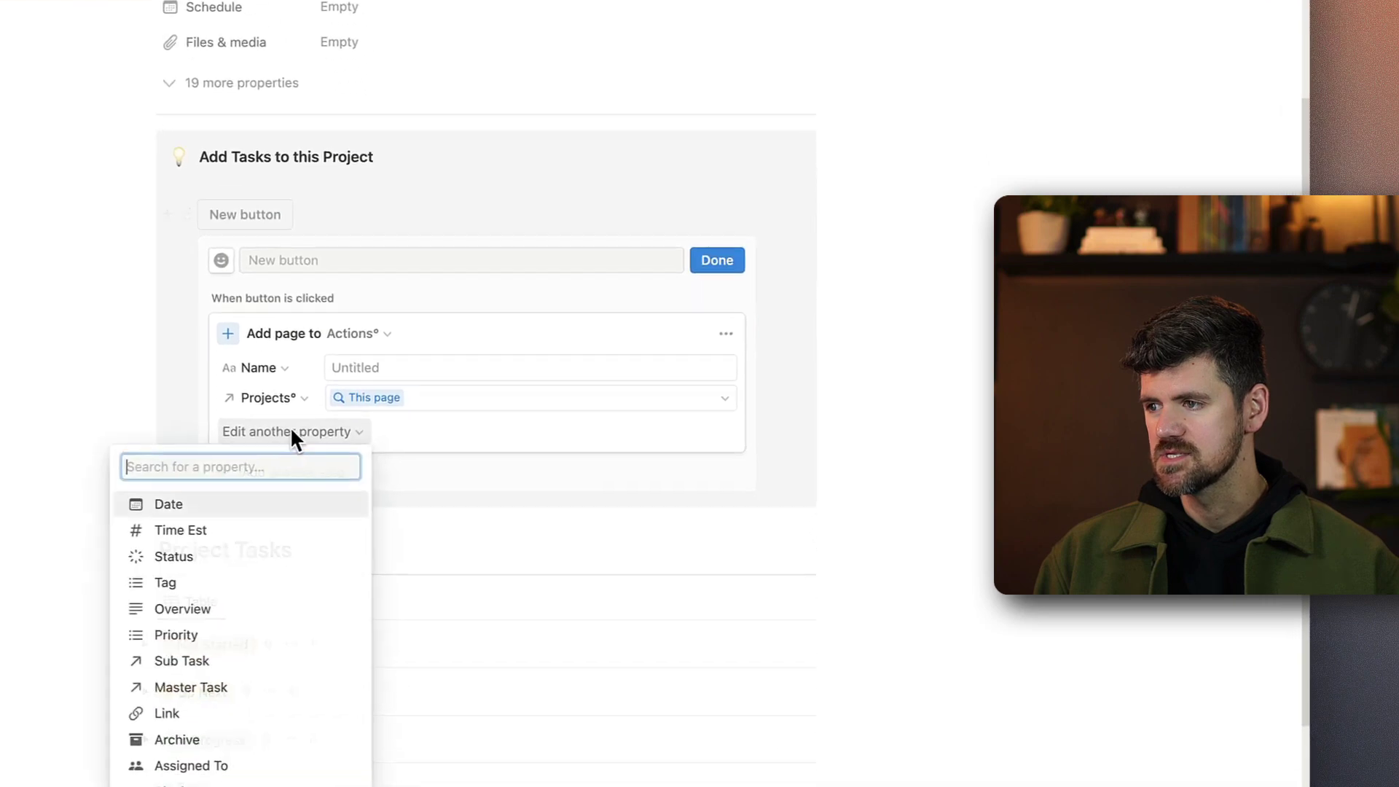
pyautogui.click(241, 765)
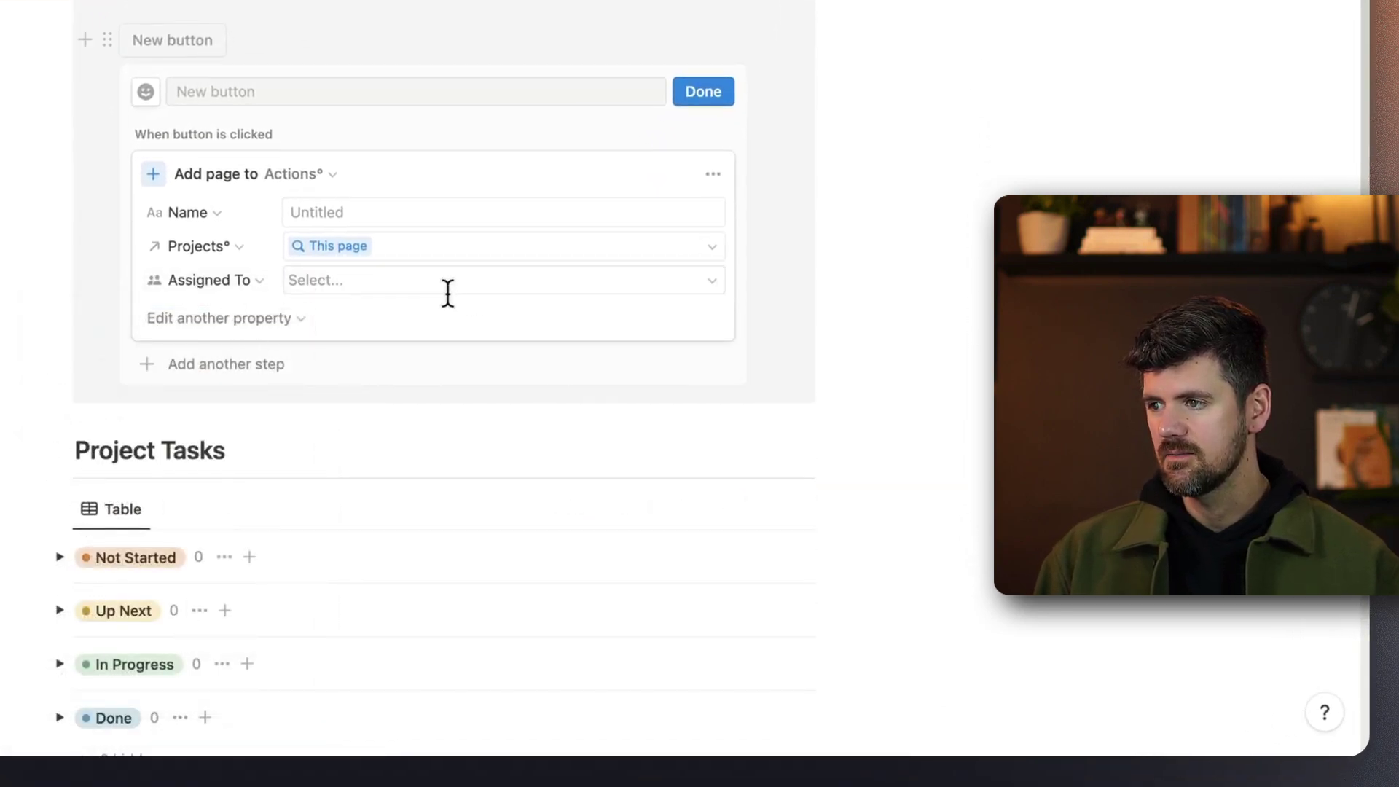
pyautogui.click(238, 325)
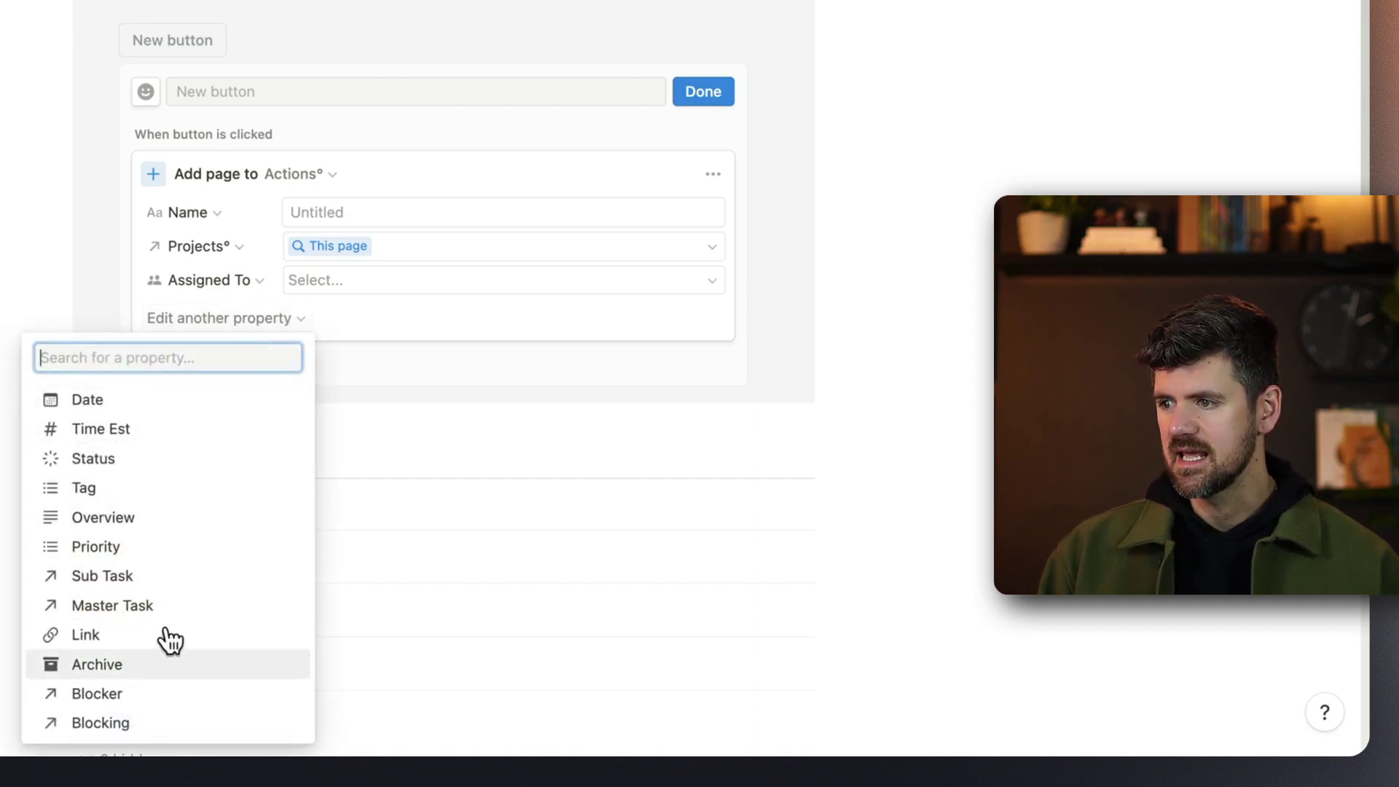
pyautogui.click(171, 431)
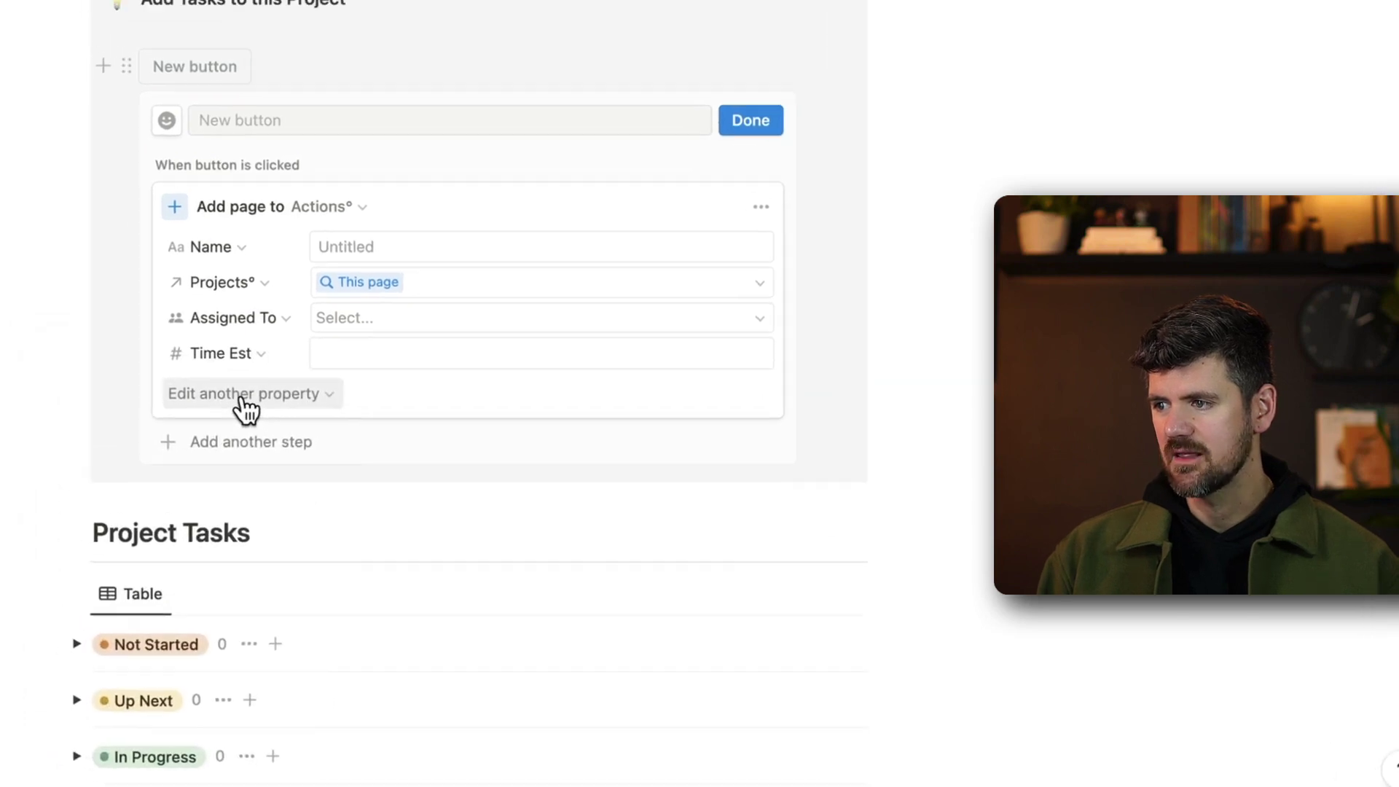
pyautogui.click(242, 397)
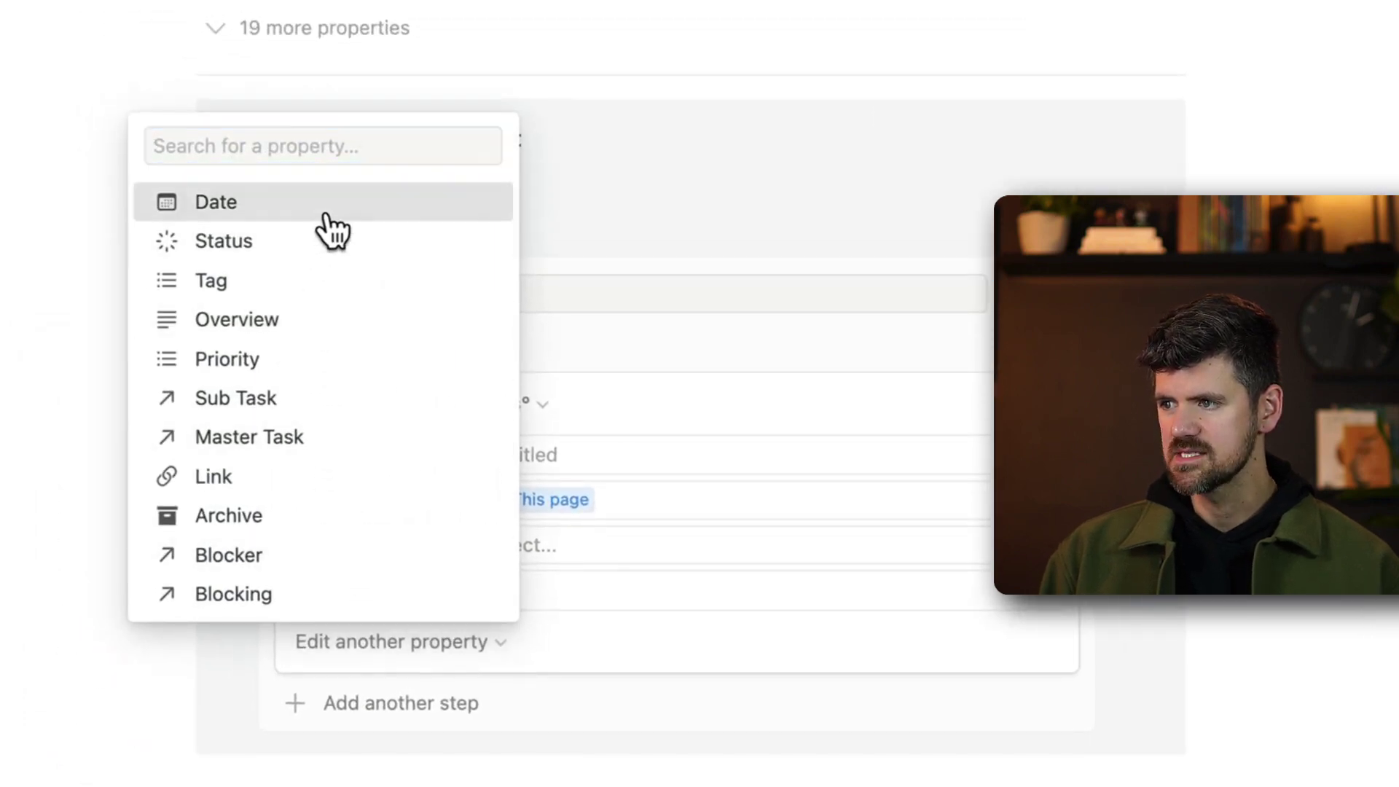
pyautogui.click(326, 212)
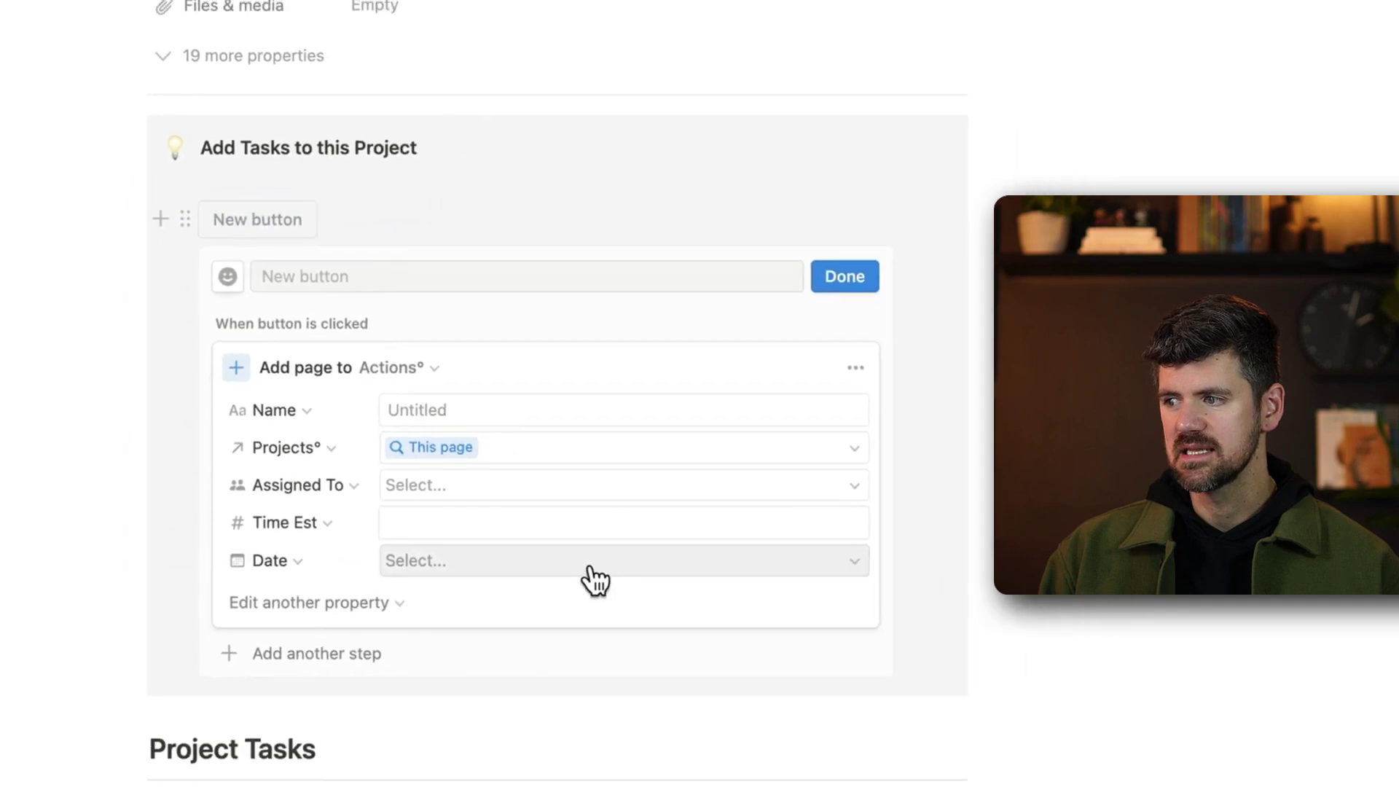
pyautogui.click(588, 567)
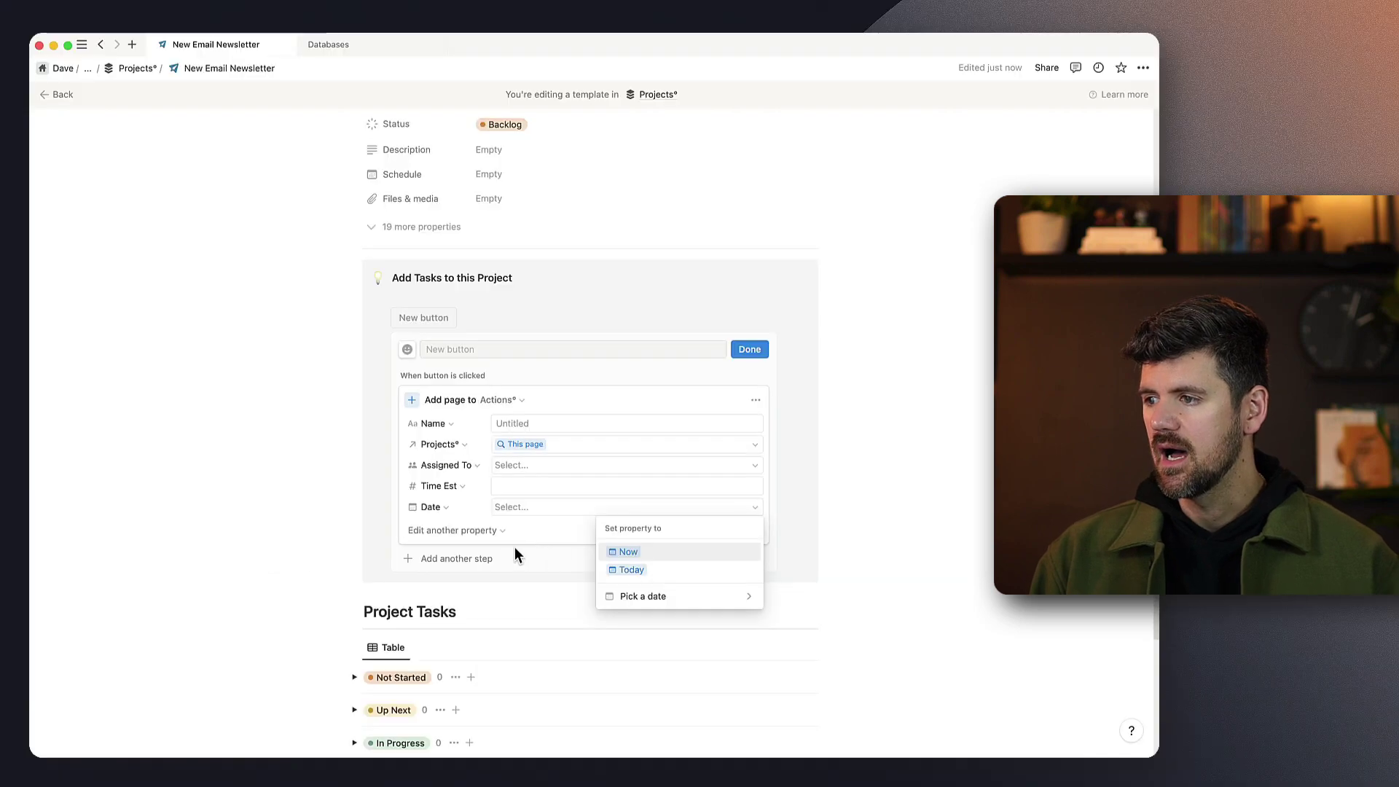
pyautogui.click(372, 605)
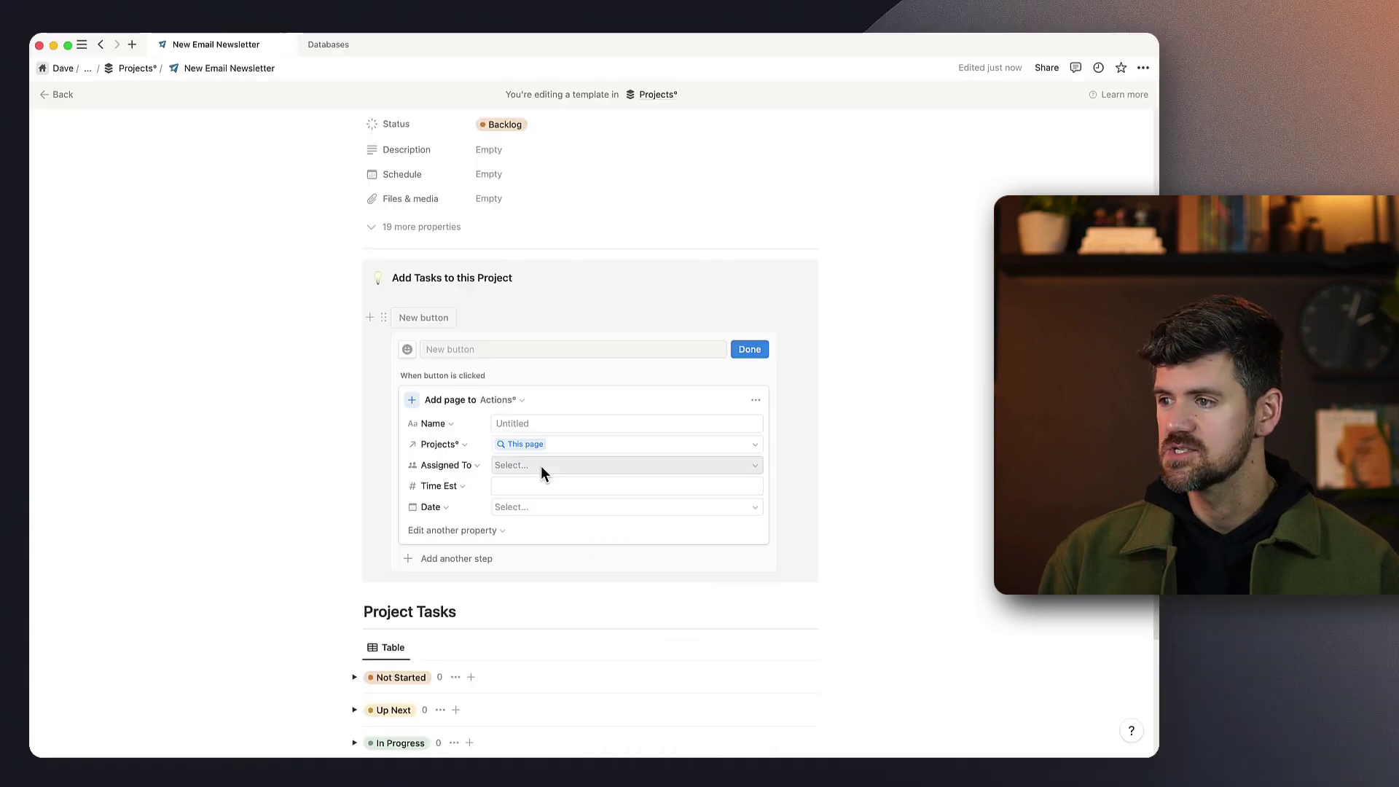
# Step: Assign the new task to a specific teammate and set its Date to Today
pyautogui.click(420, 508)
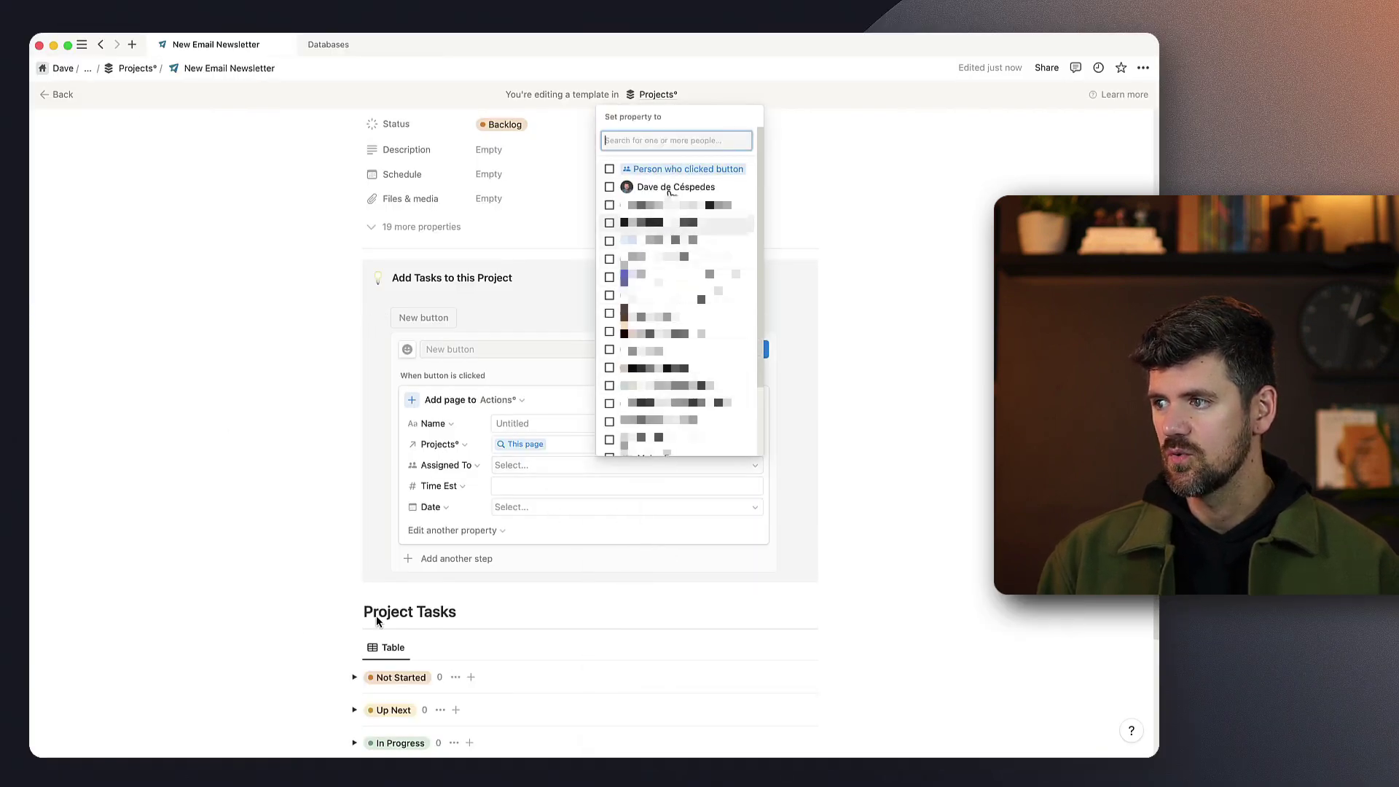
pyautogui.click(676, 186)
pyautogui.click(584, 387)
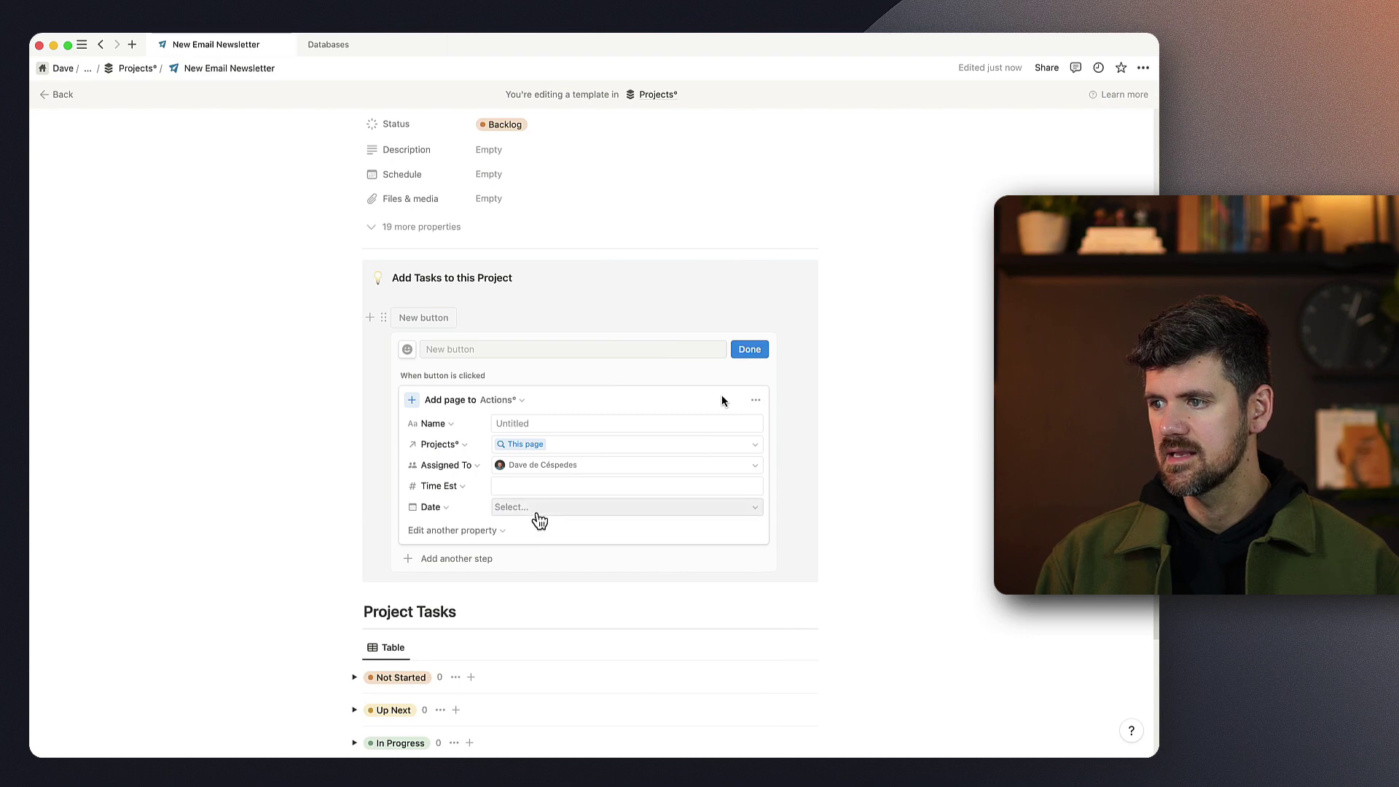
pyautogui.click(541, 508)
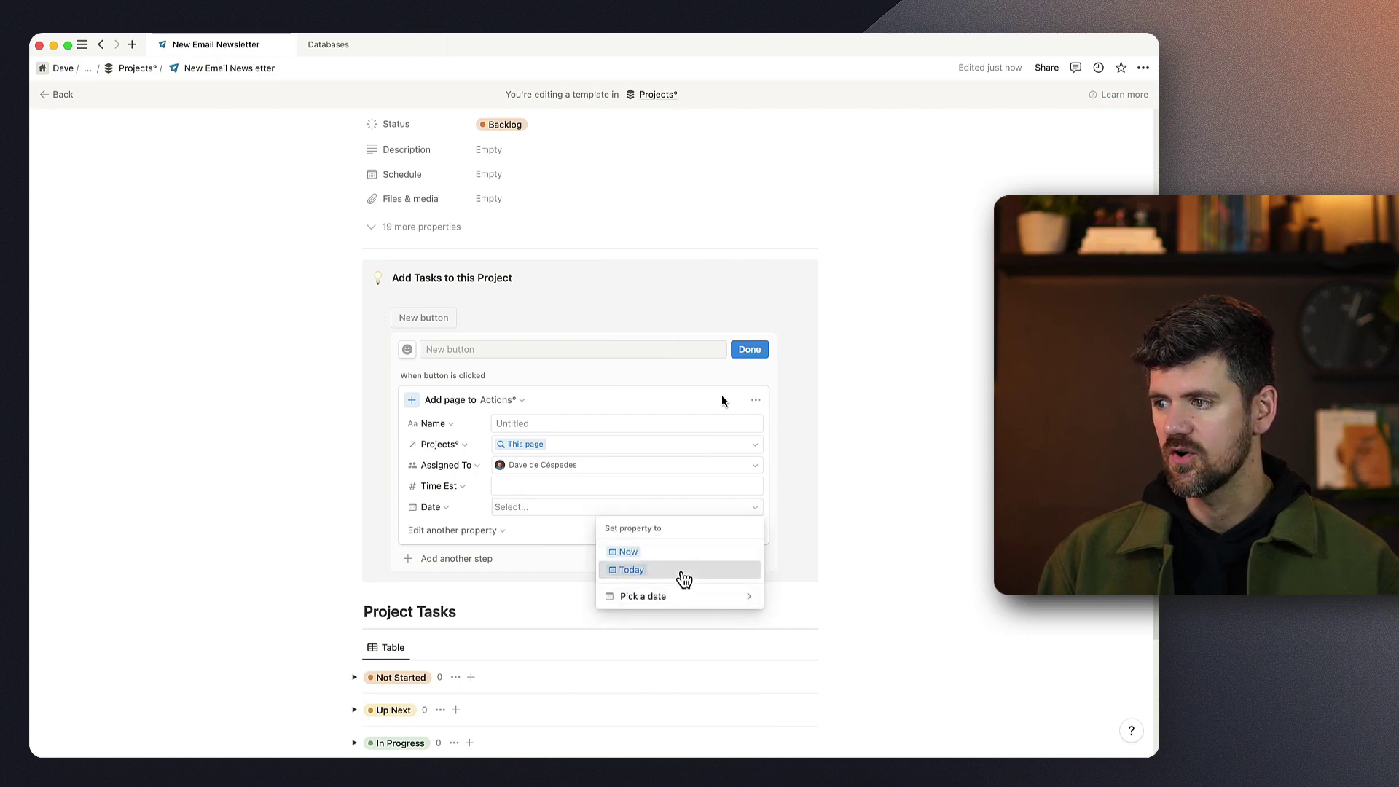
pyautogui.click(683, 572)
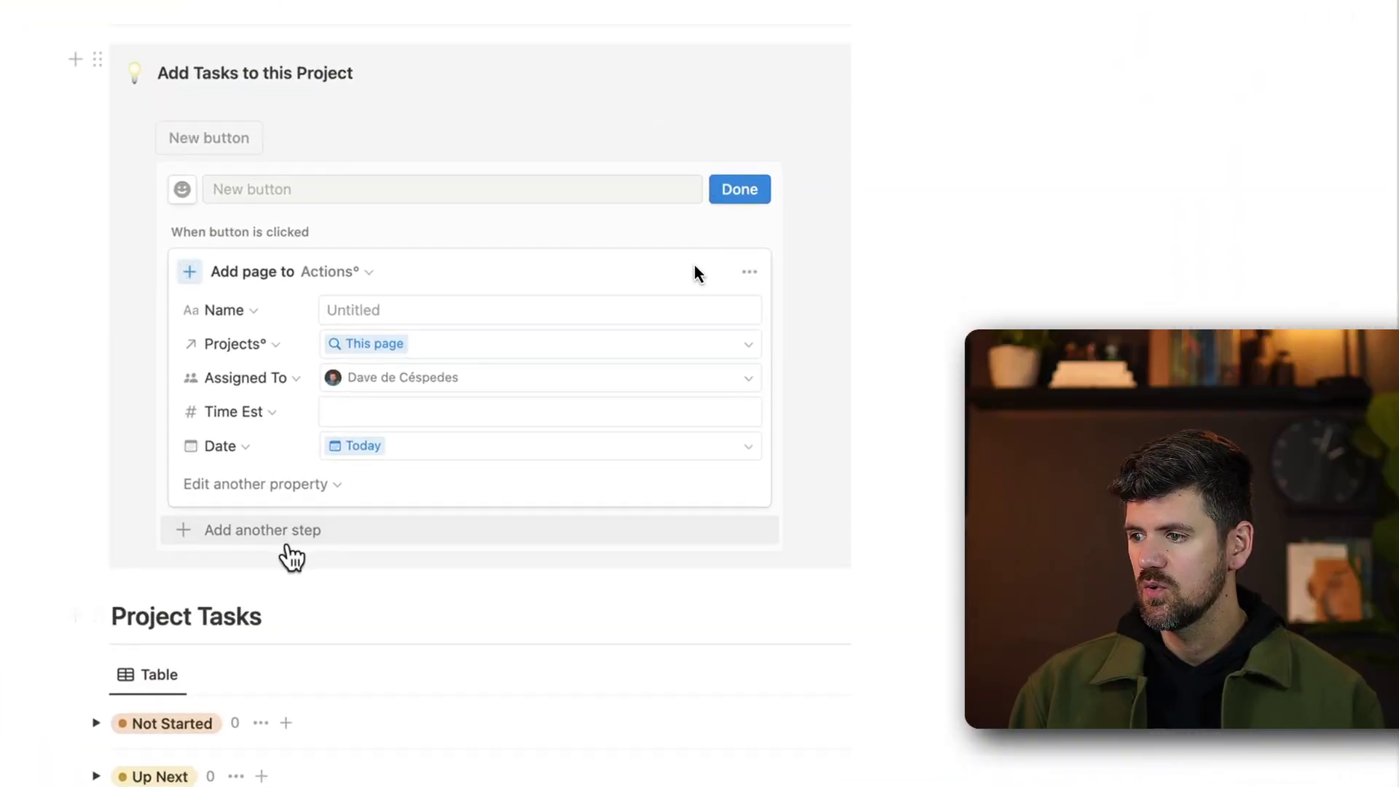
# Step: Duplicate the add-task step twice so the button holds three identical steps
pyautogui.click(750, 273)
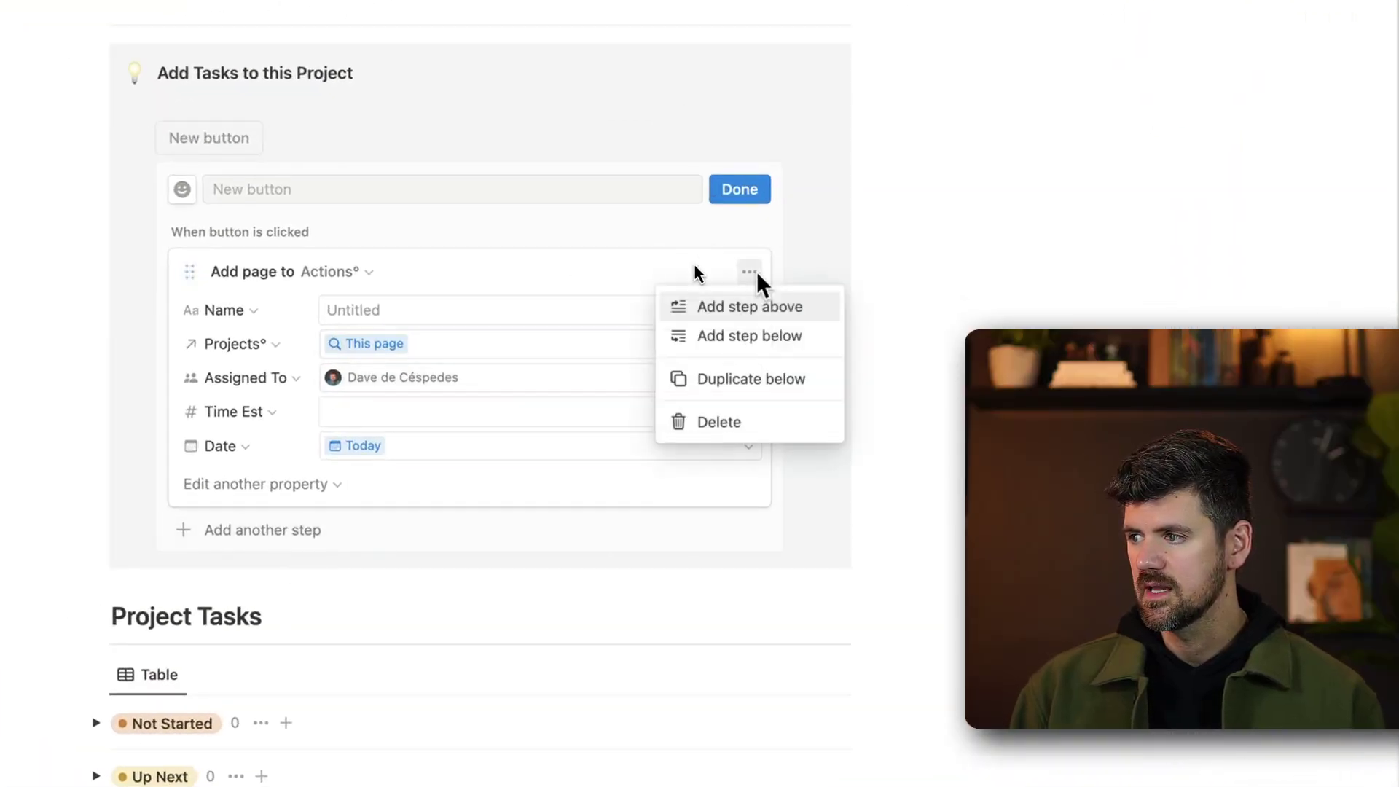
pyautogui.click(748, 379)
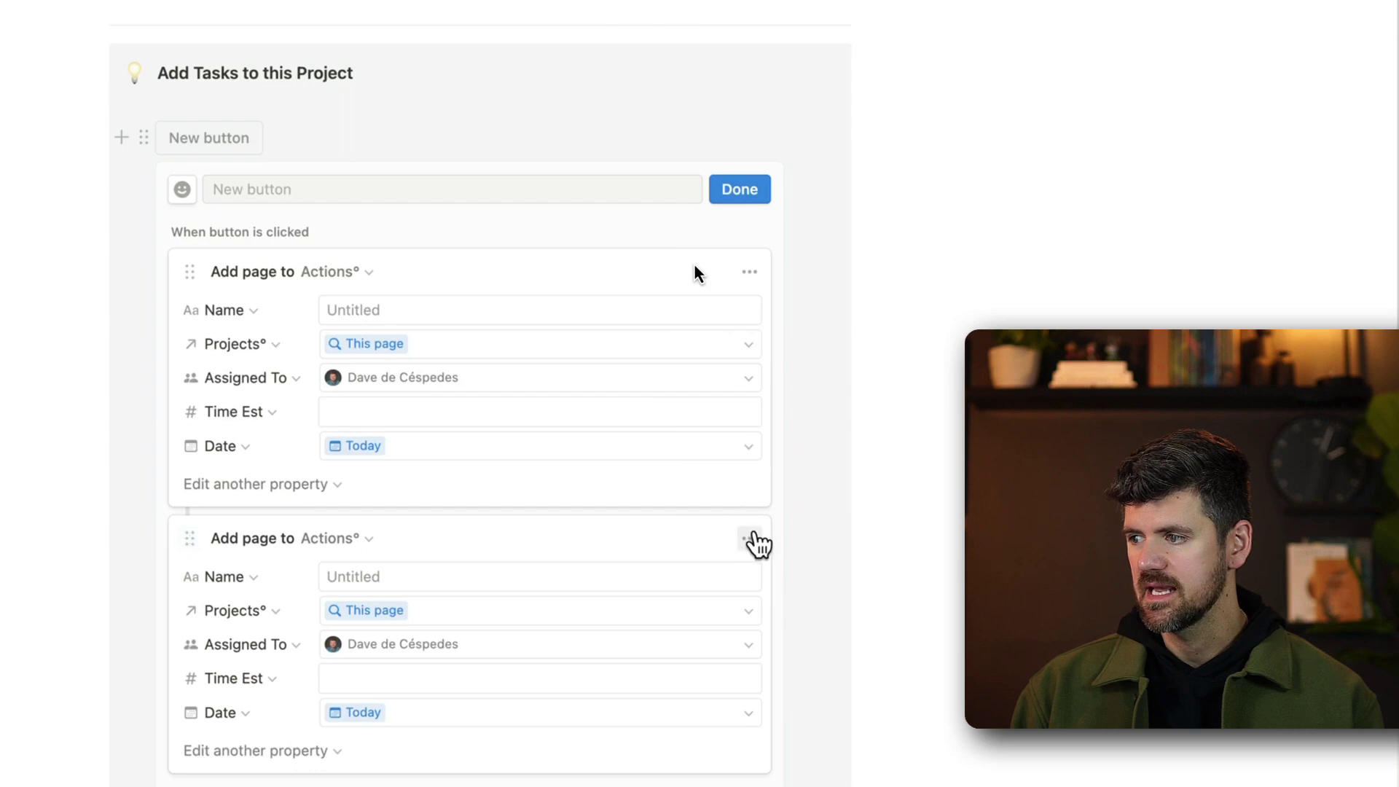
pyautogui.click(752, 539)
pyautogui.click(762, 688)
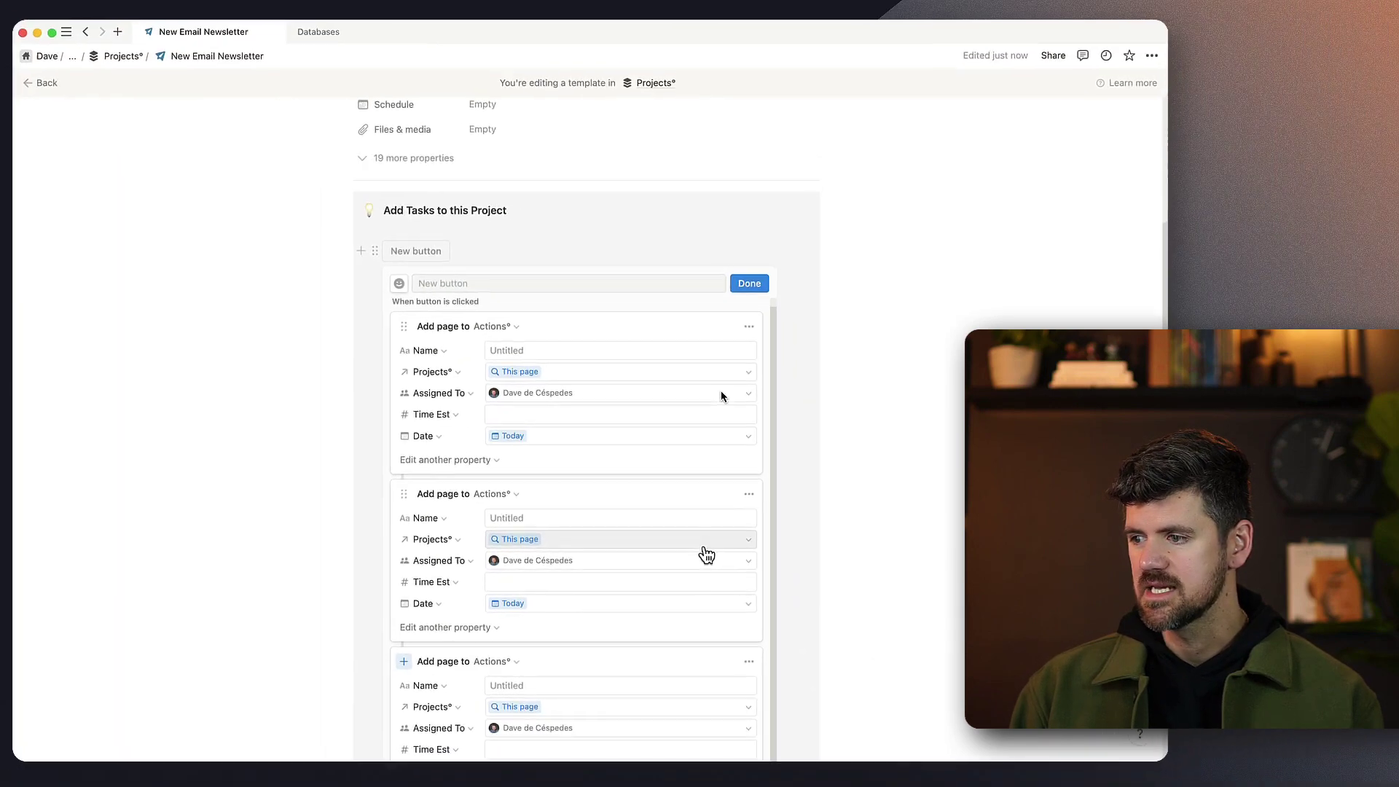
pyautogui.scroll(-3, 700, 551)
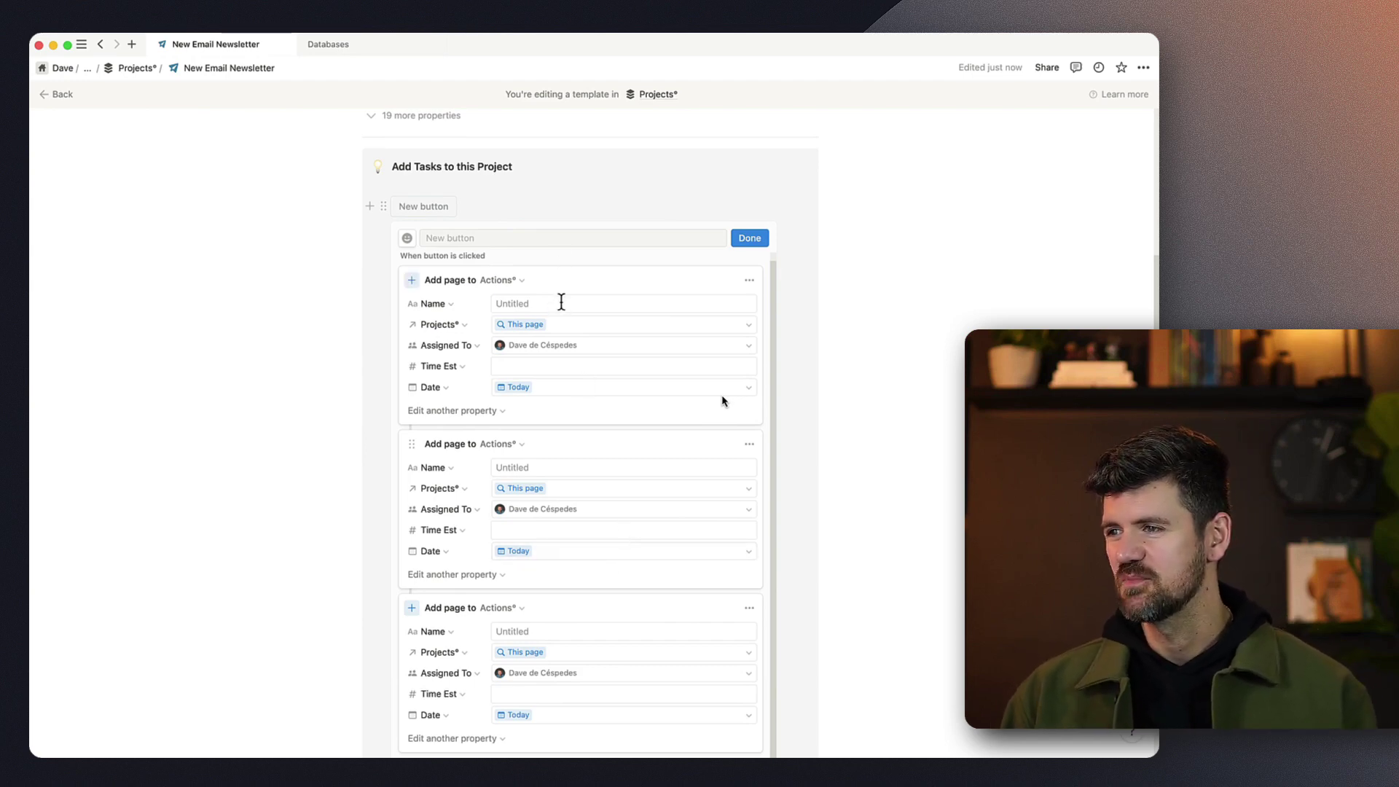
# Step: Name the first task to review the newsletter notebook for this week's theme, Time Est 15
pyautogui.click(561, 302)
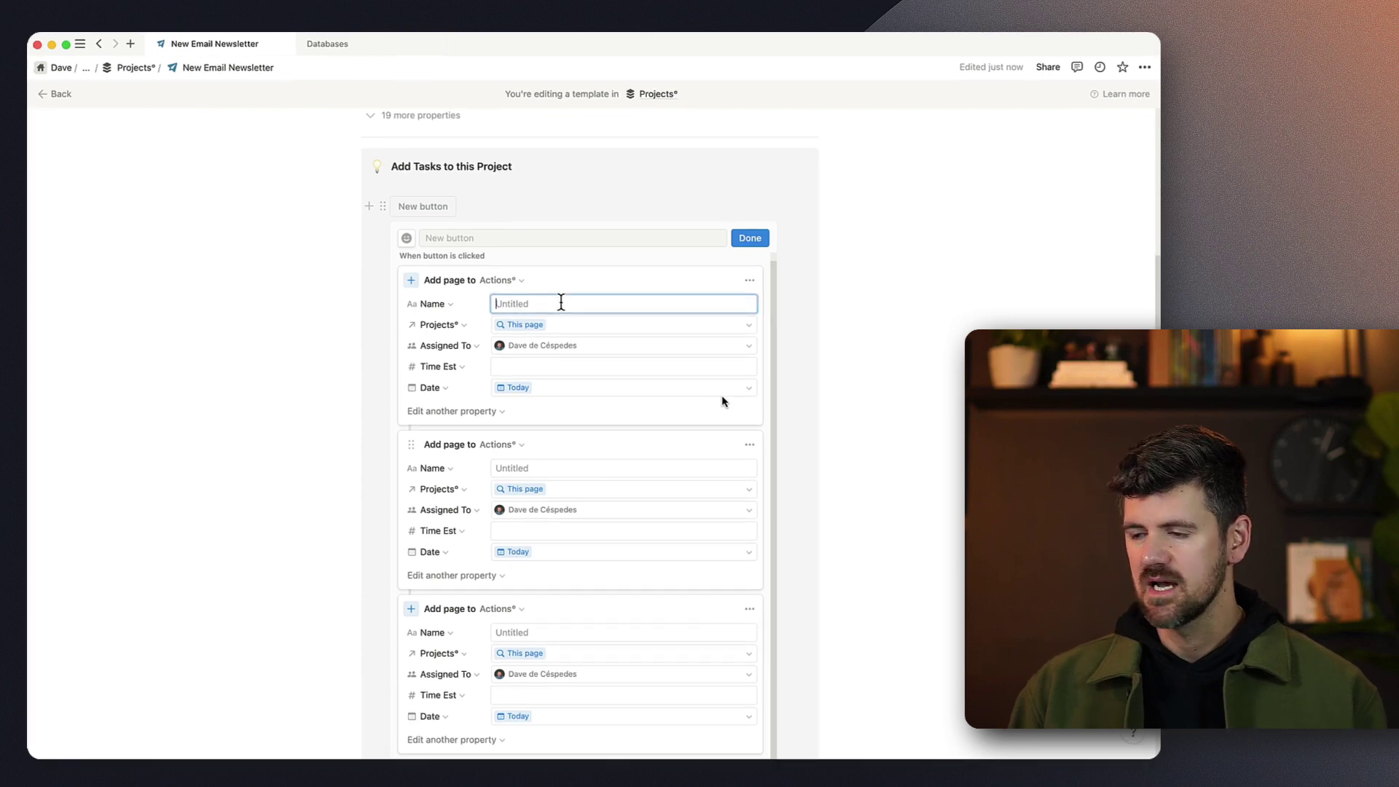
pyautogui.write('Review no')
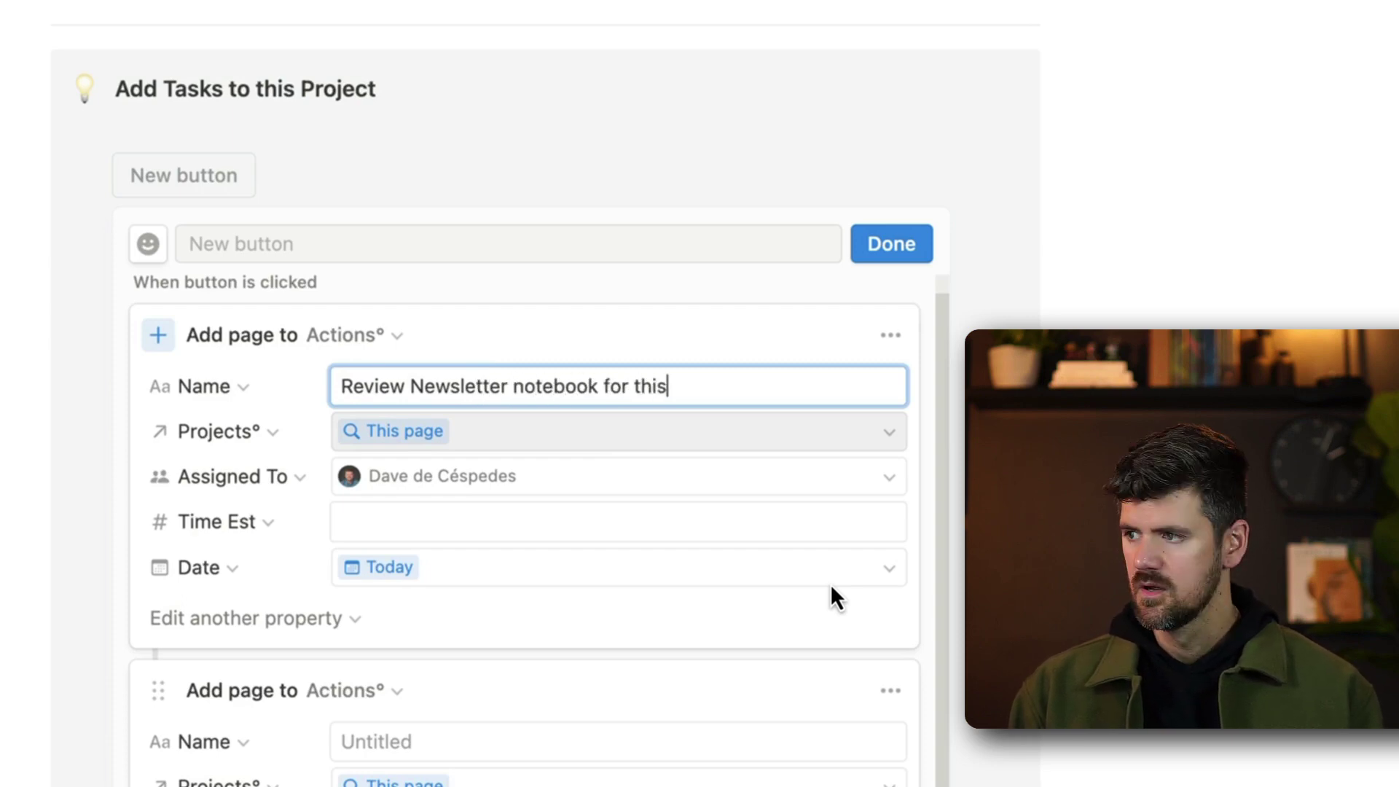
pyautogui.press('BackSpace')
pyautogui.press('BackSpace')
pyautogui.write("is week'")
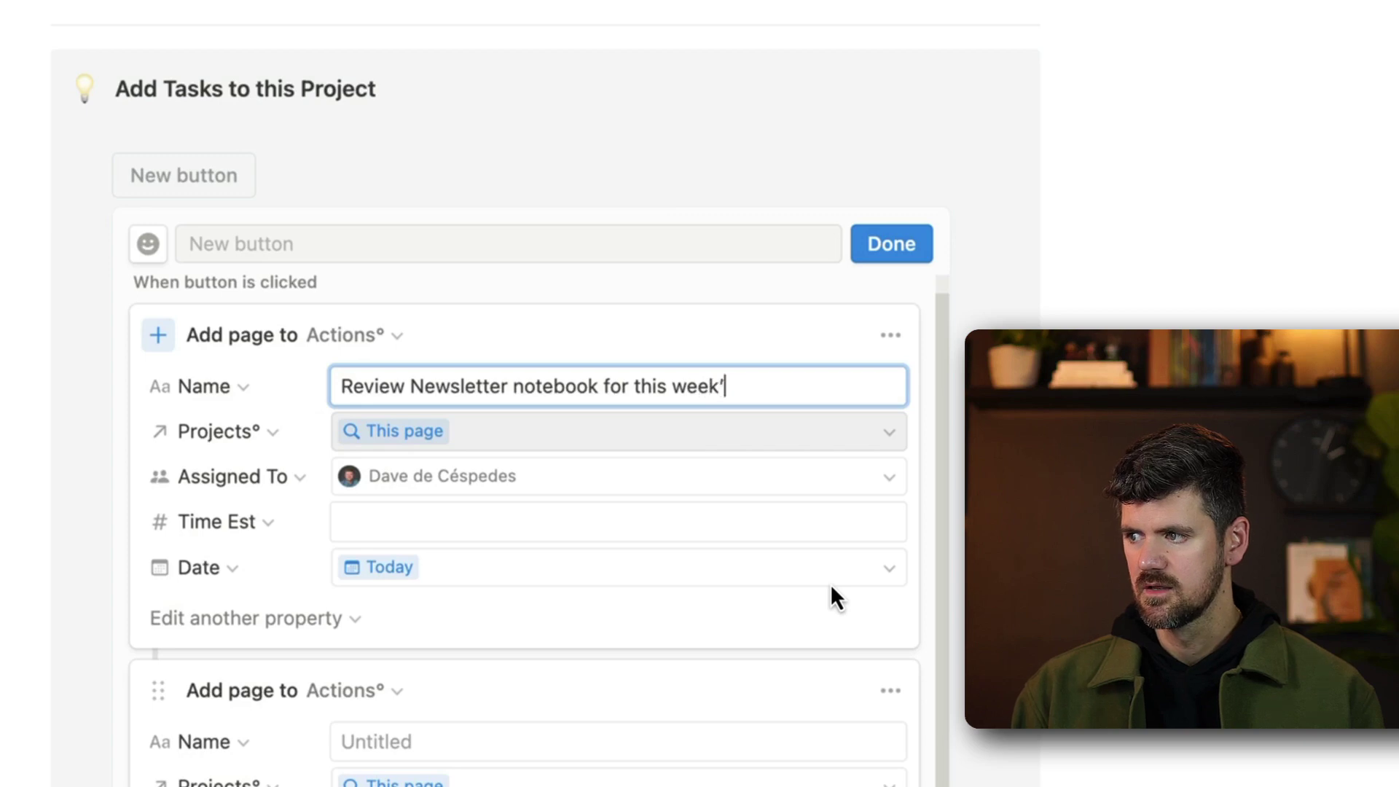
pyautogui.write('s theme.')
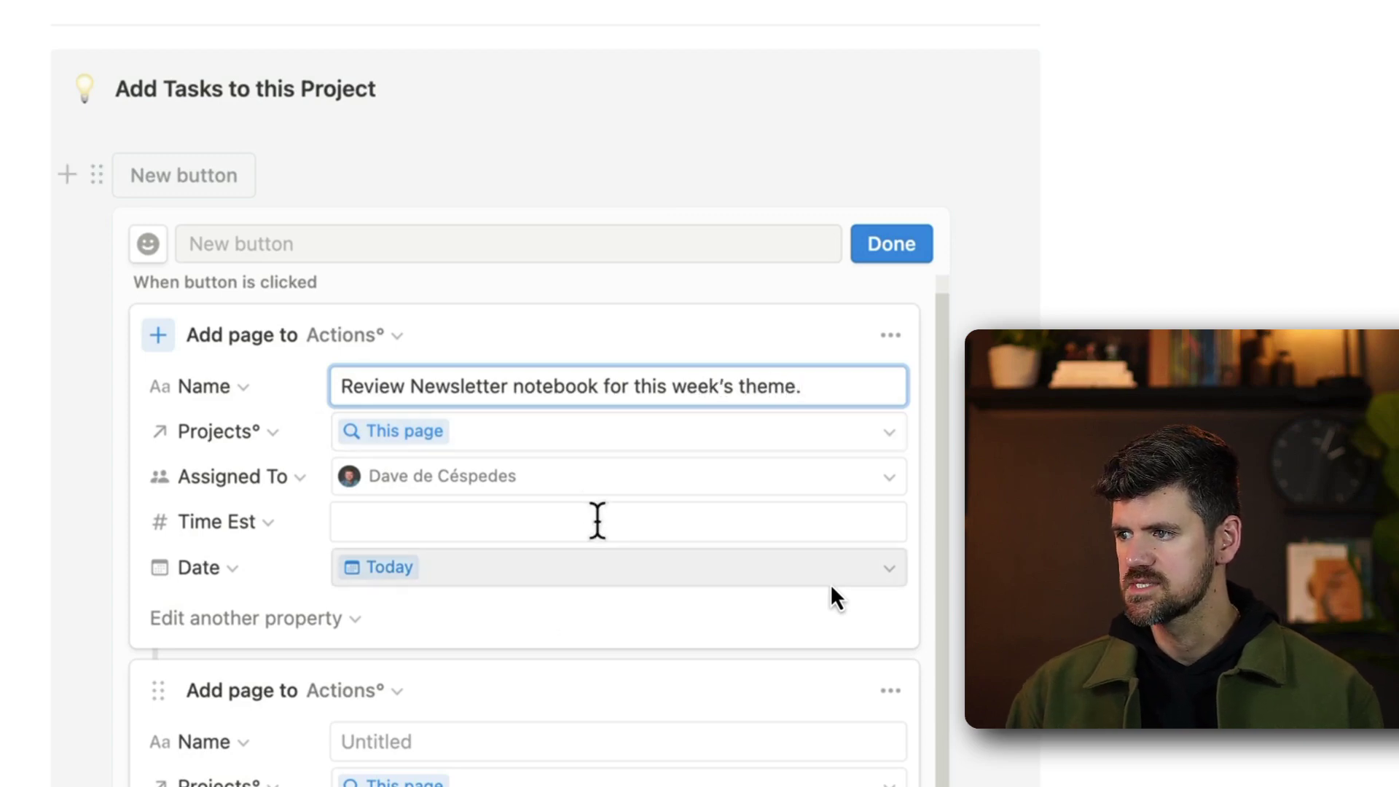
pyautogui.click(597, 519)
pyautogui.write('15')
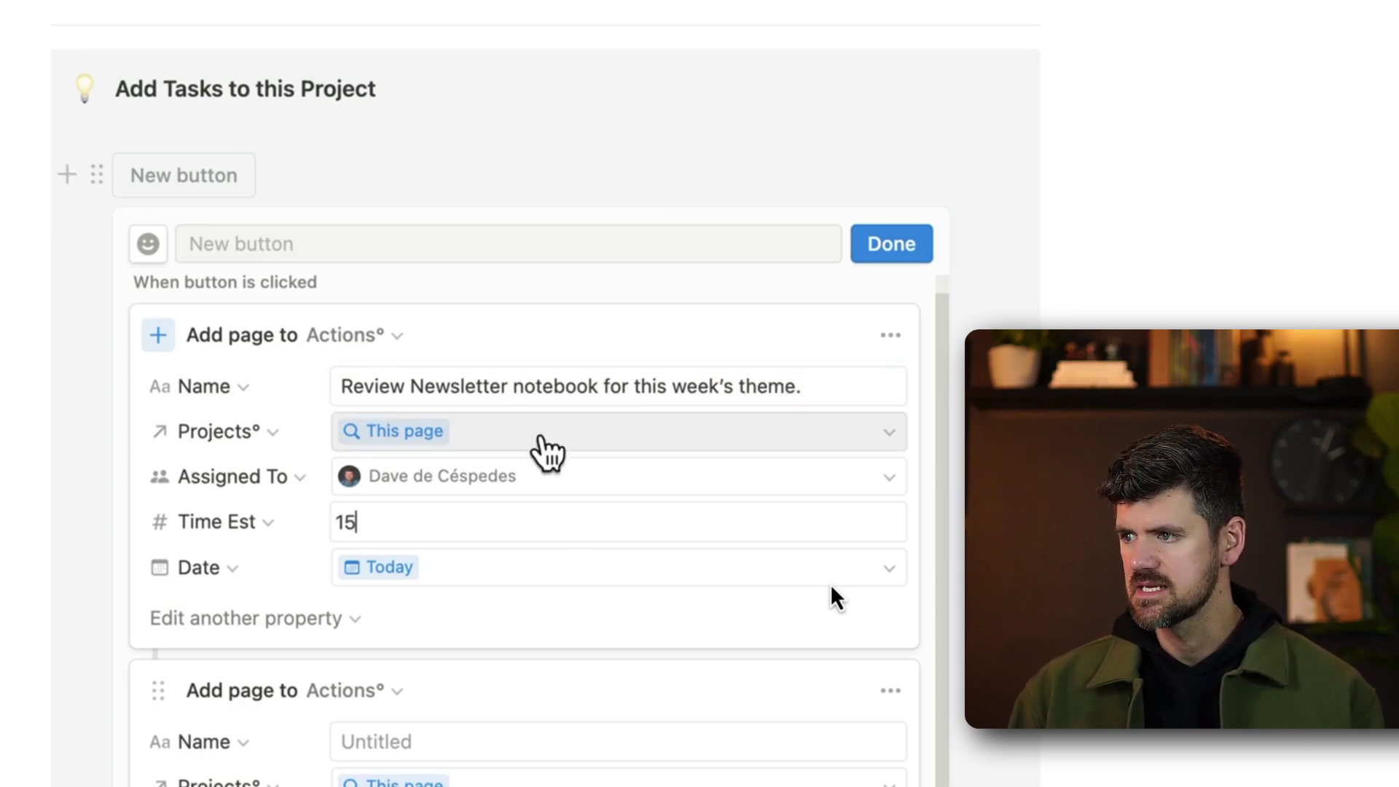
pyautogui.scroll(-5, 490, 705)
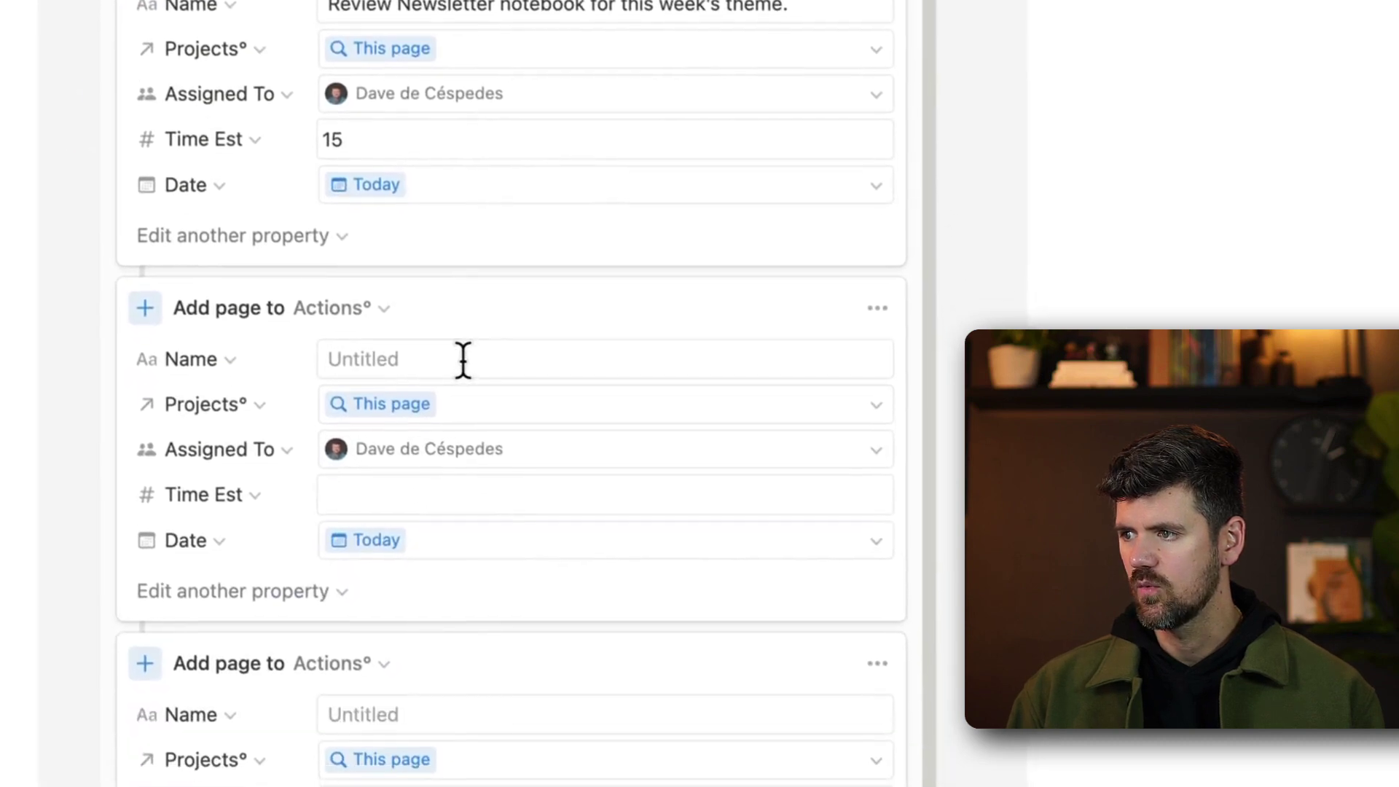
# Step: Name the second task to write a draft Creator Spotlight blurb, with a 25 time estimate
pyautogui.click(463, 359)
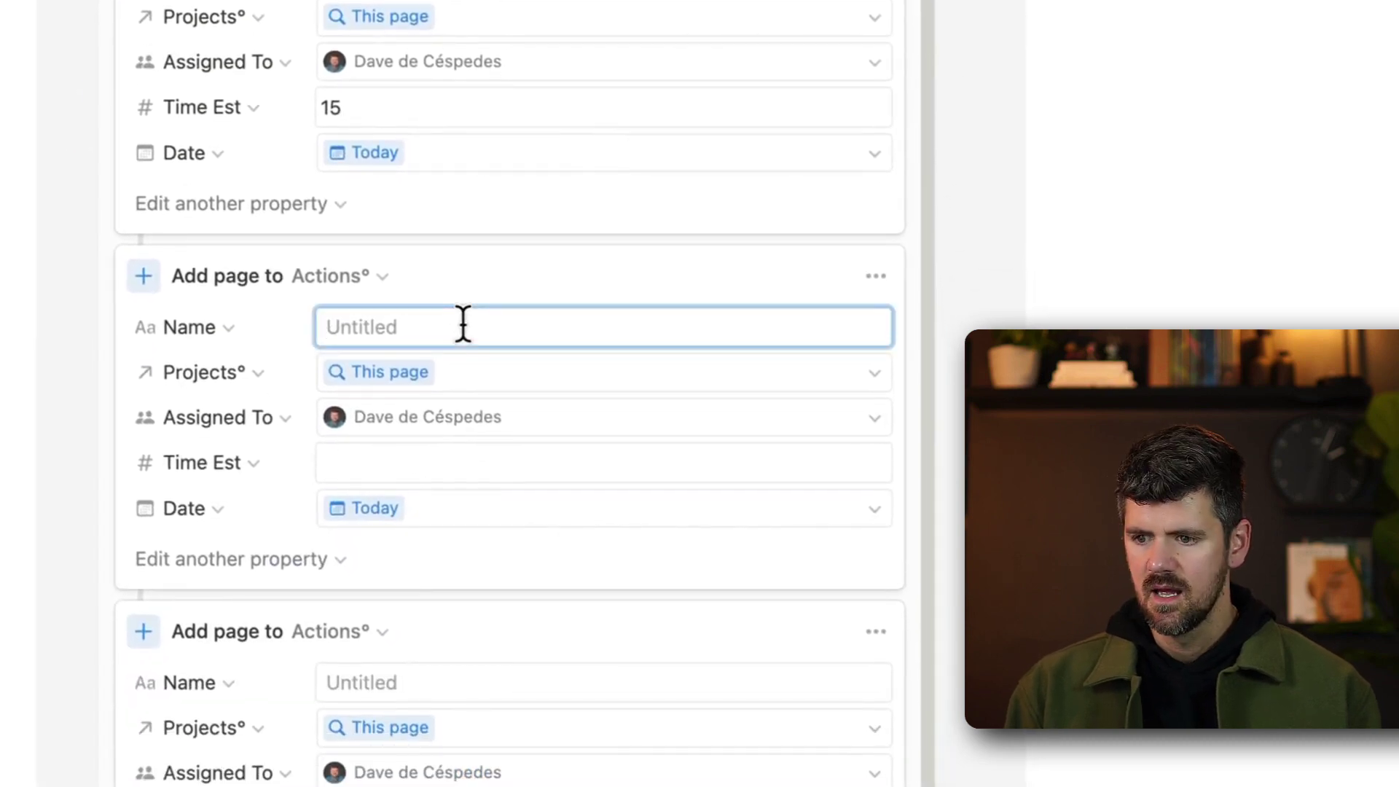
pyautogui.write('Write a Notion Creator Spotlight')
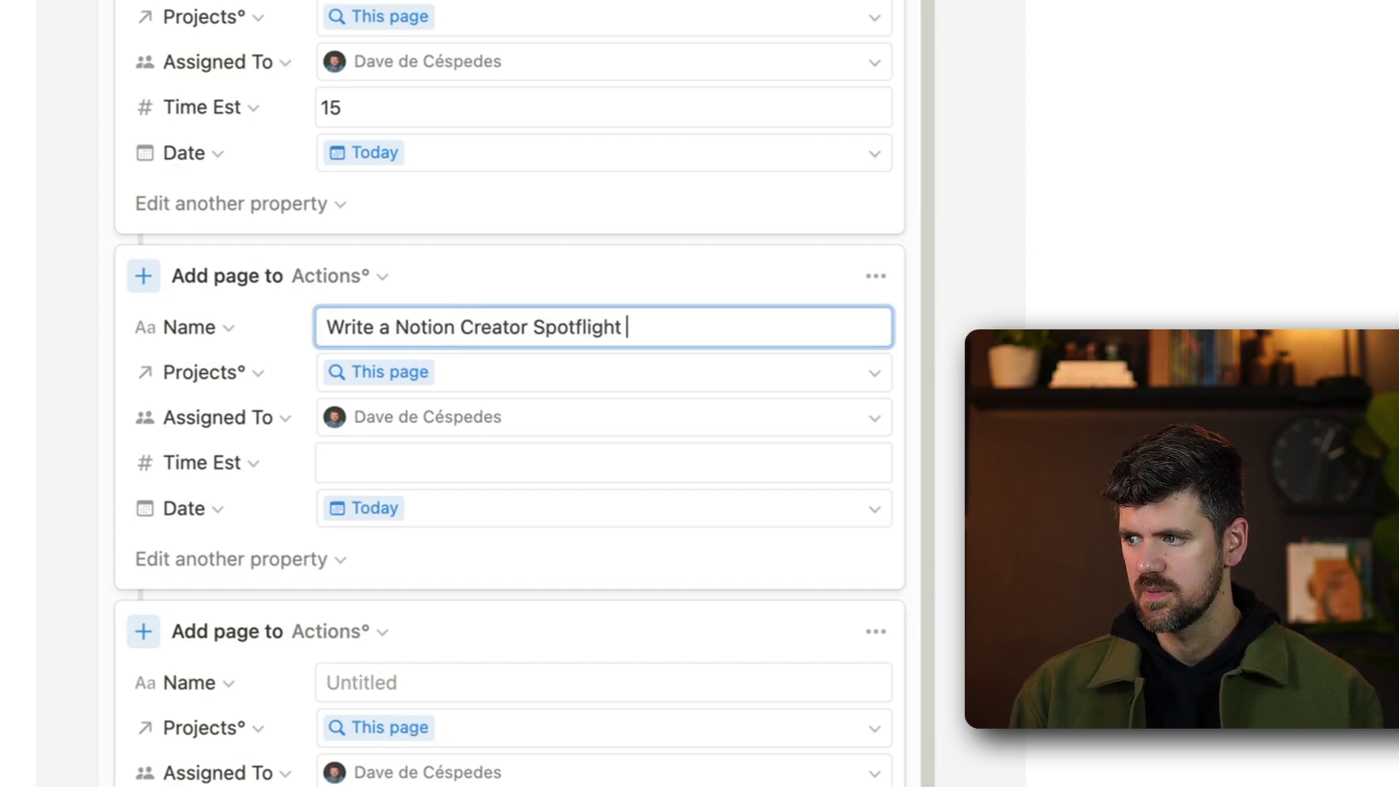
pyautogui.press('BackSpace')
pyautogui.press('BackSpace')
pyautogui.press('BackSpace')
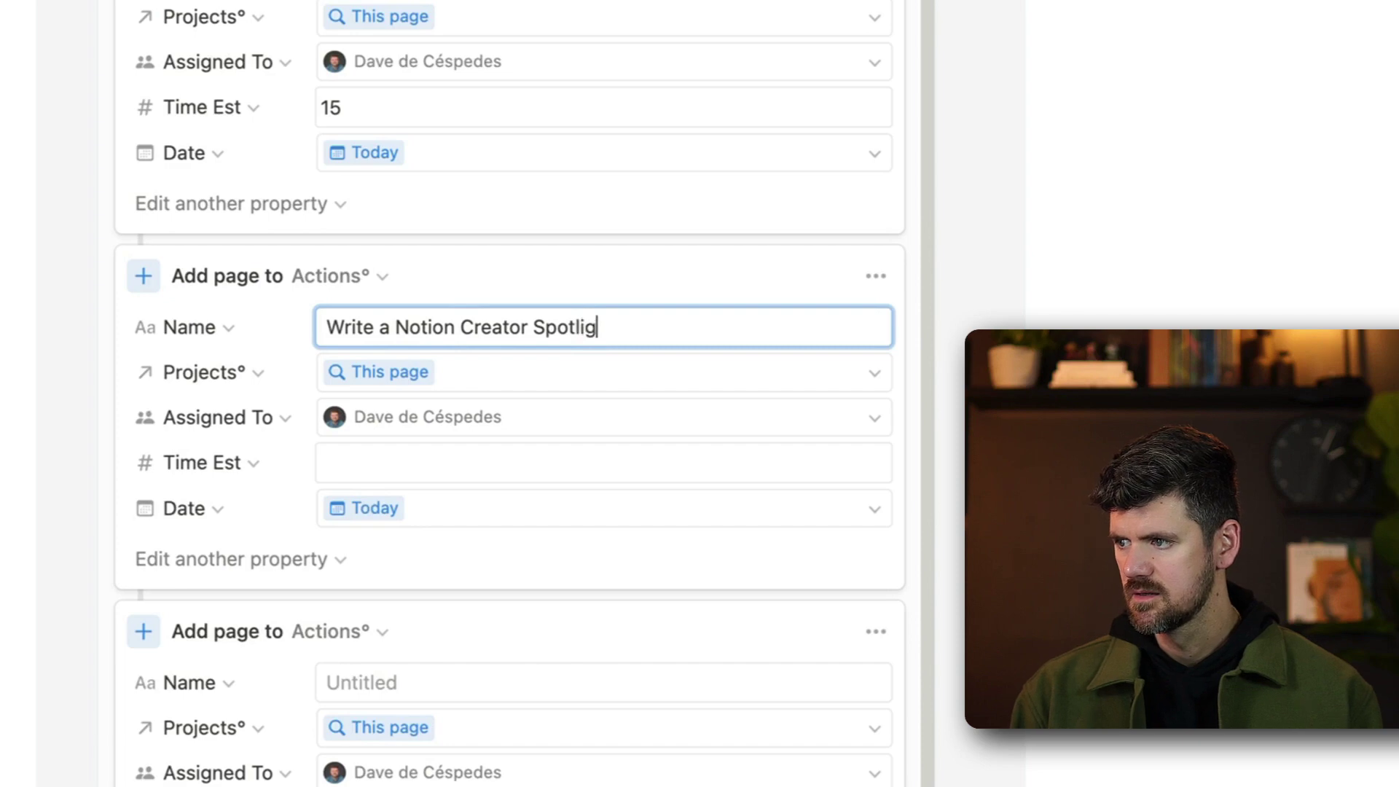
pyautogui.write('(draft')
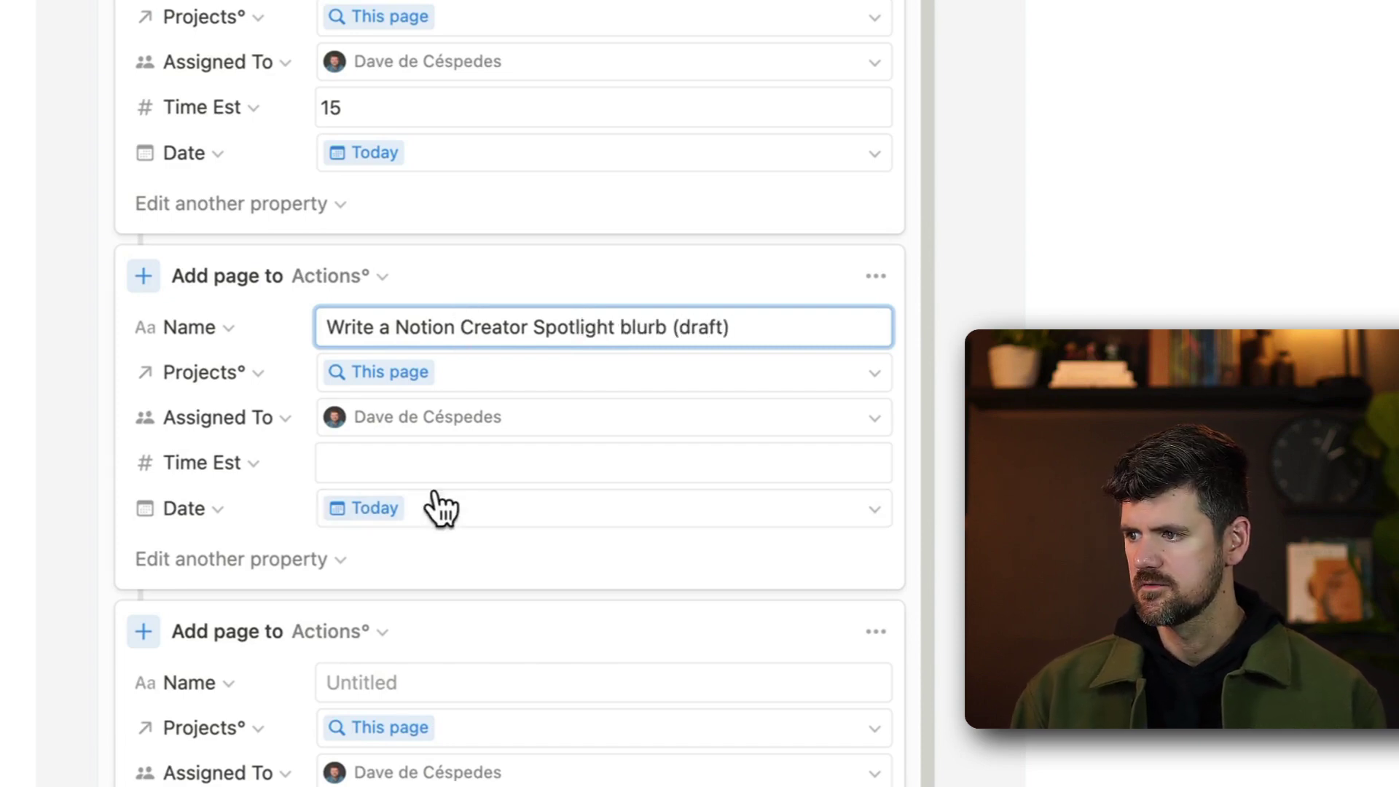
pyautogui.click(472, 464)
pyautogui.write('30')
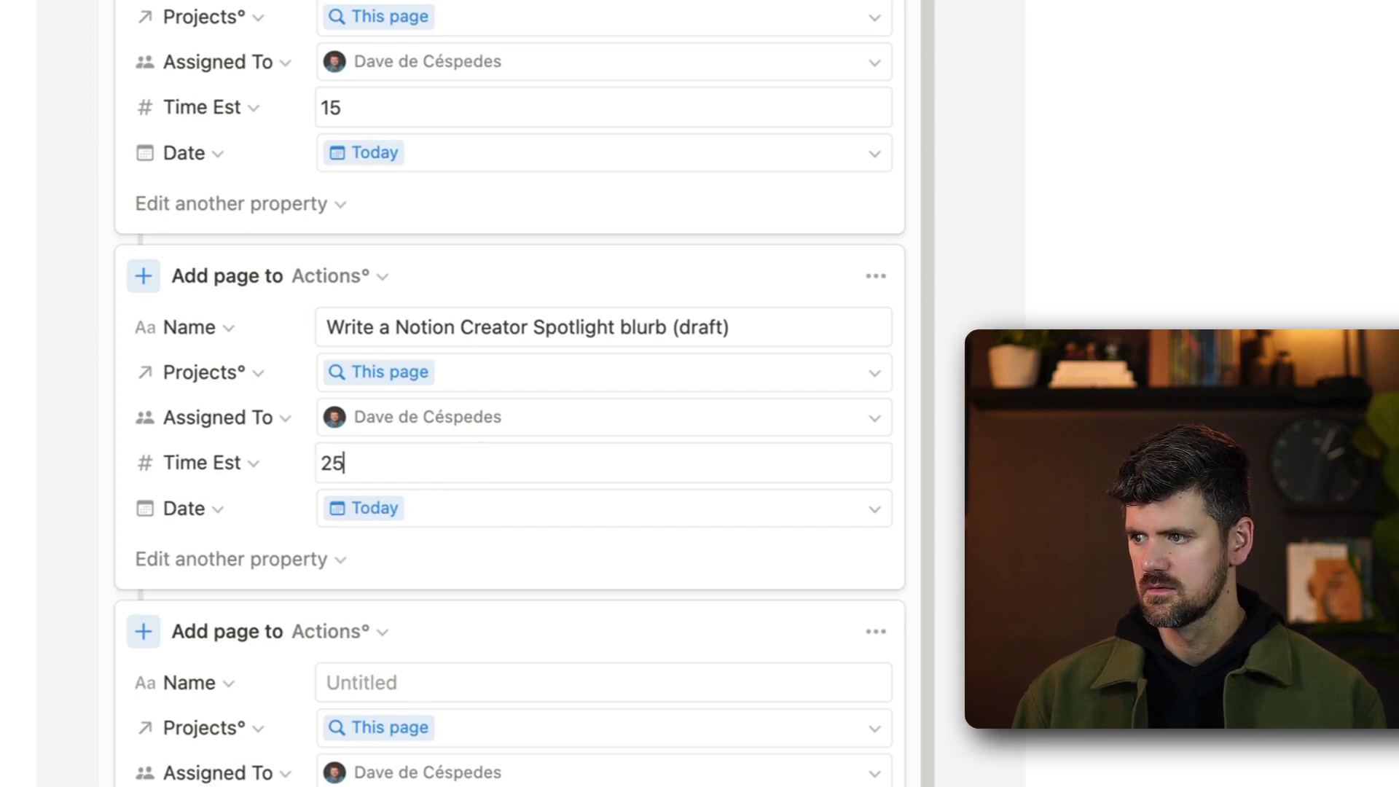
pyautogui.scroll(-5, 531, 543)
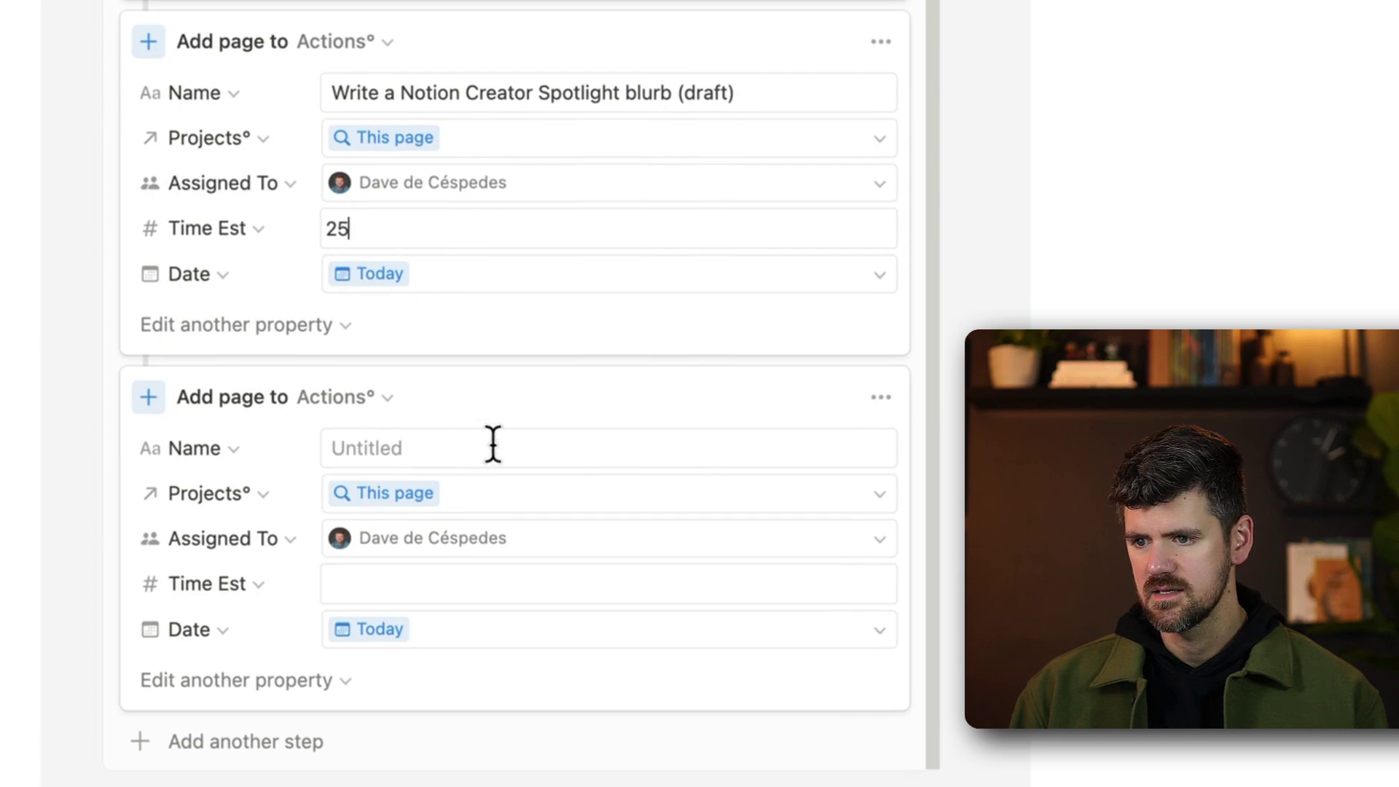
# Step: Name the third task 'Generate newsletter images using Midjourney' with Time Est 10
pyautogui.scroll(-1, 490, 480)
pyautogui.click(523, 408)
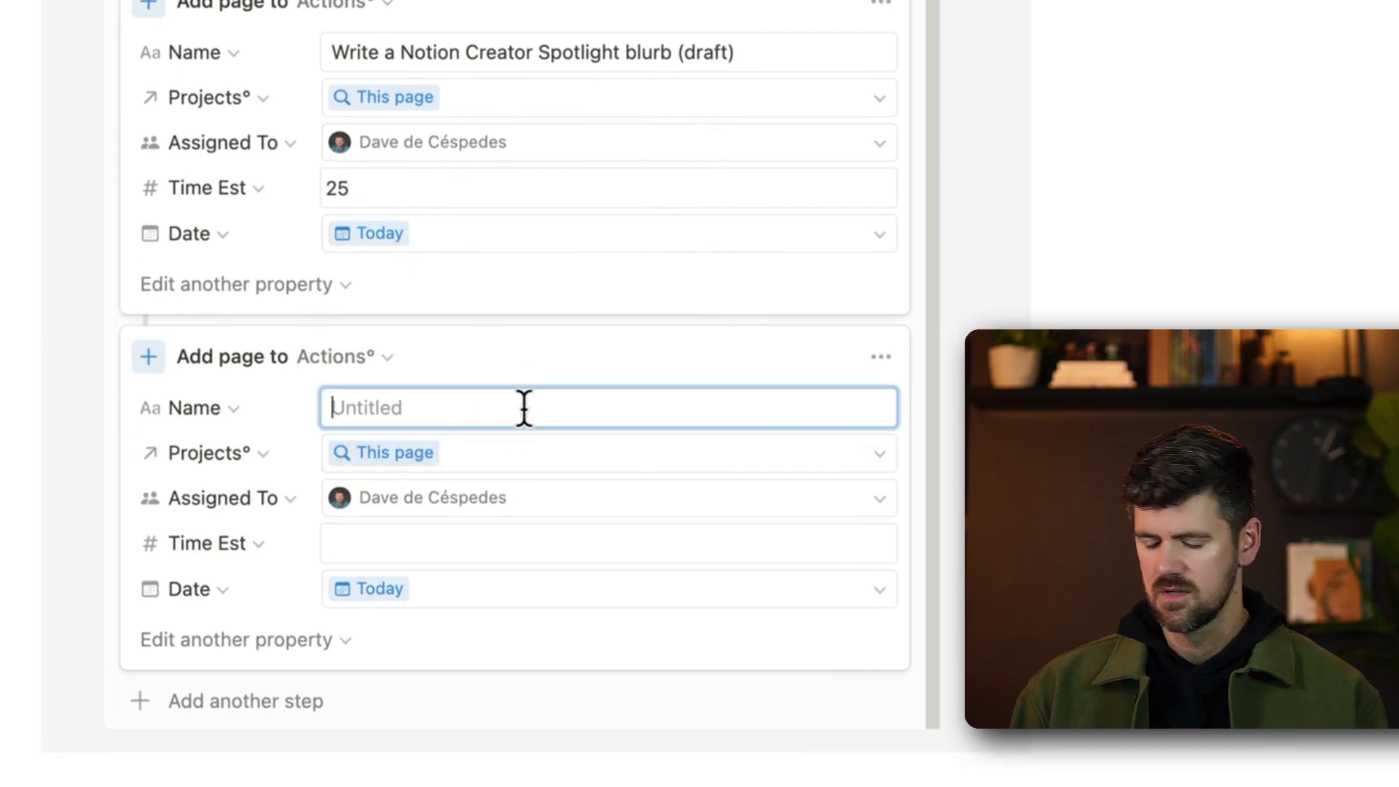
pyautogui.write('Generate newsletter images using M')
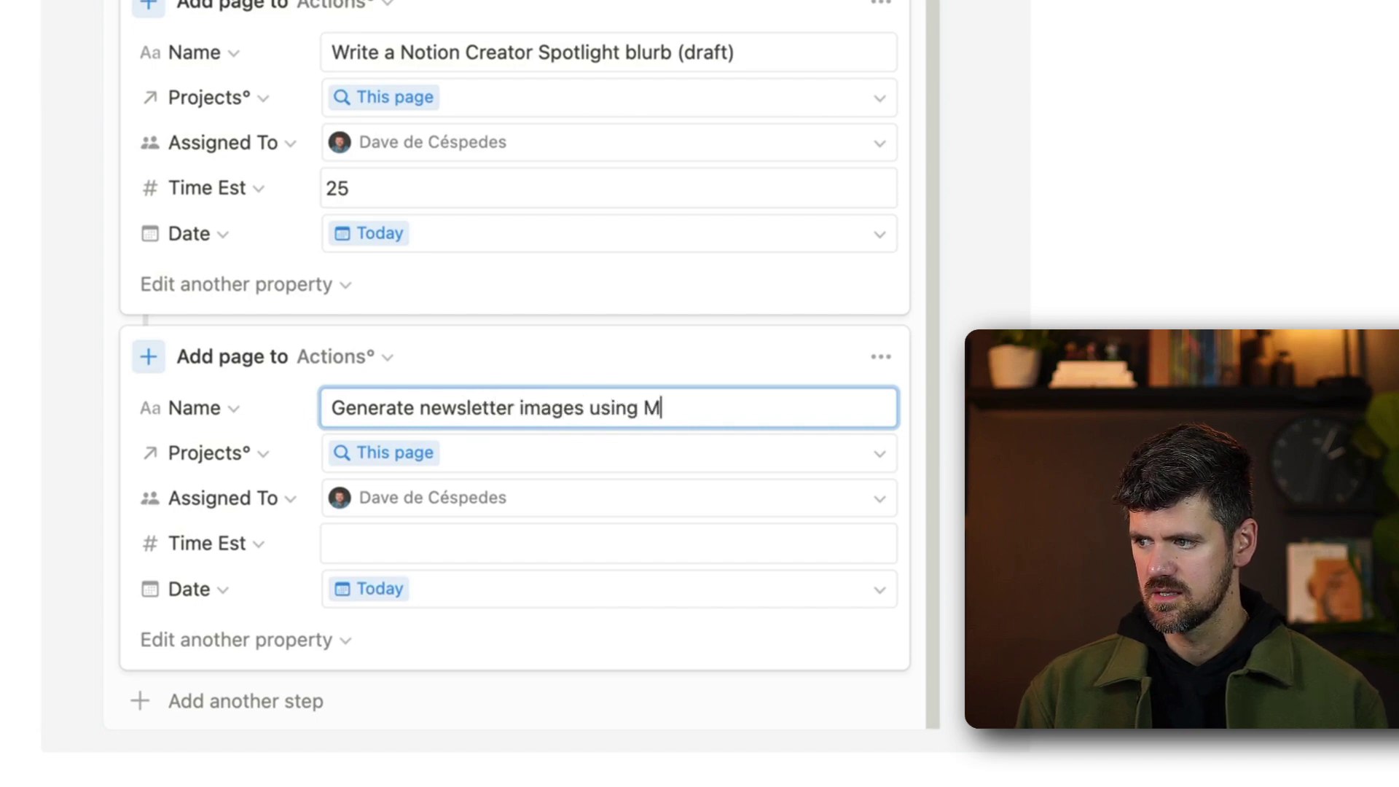
pyautogui.write('ey')
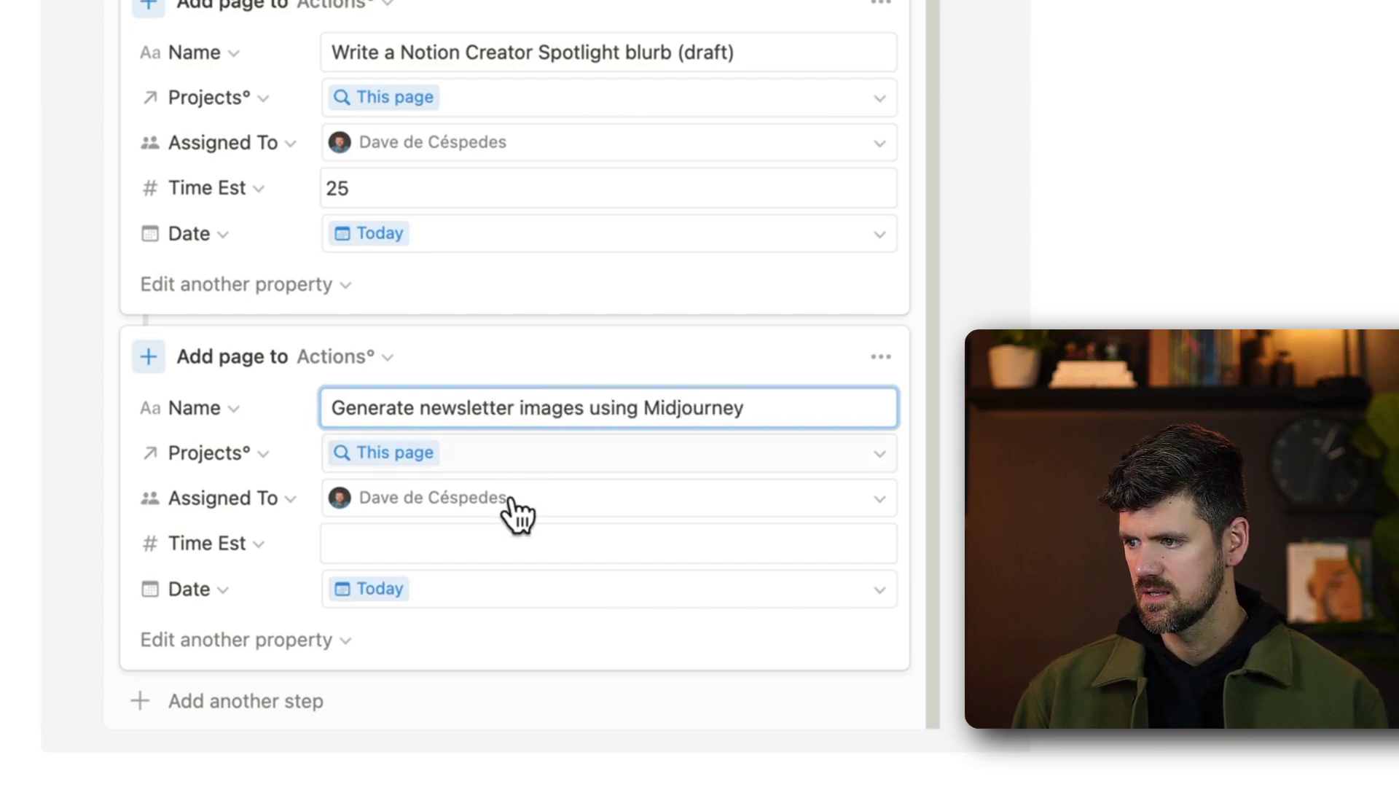
pyautogui.click(500, 549)
pyautogui.write('10')
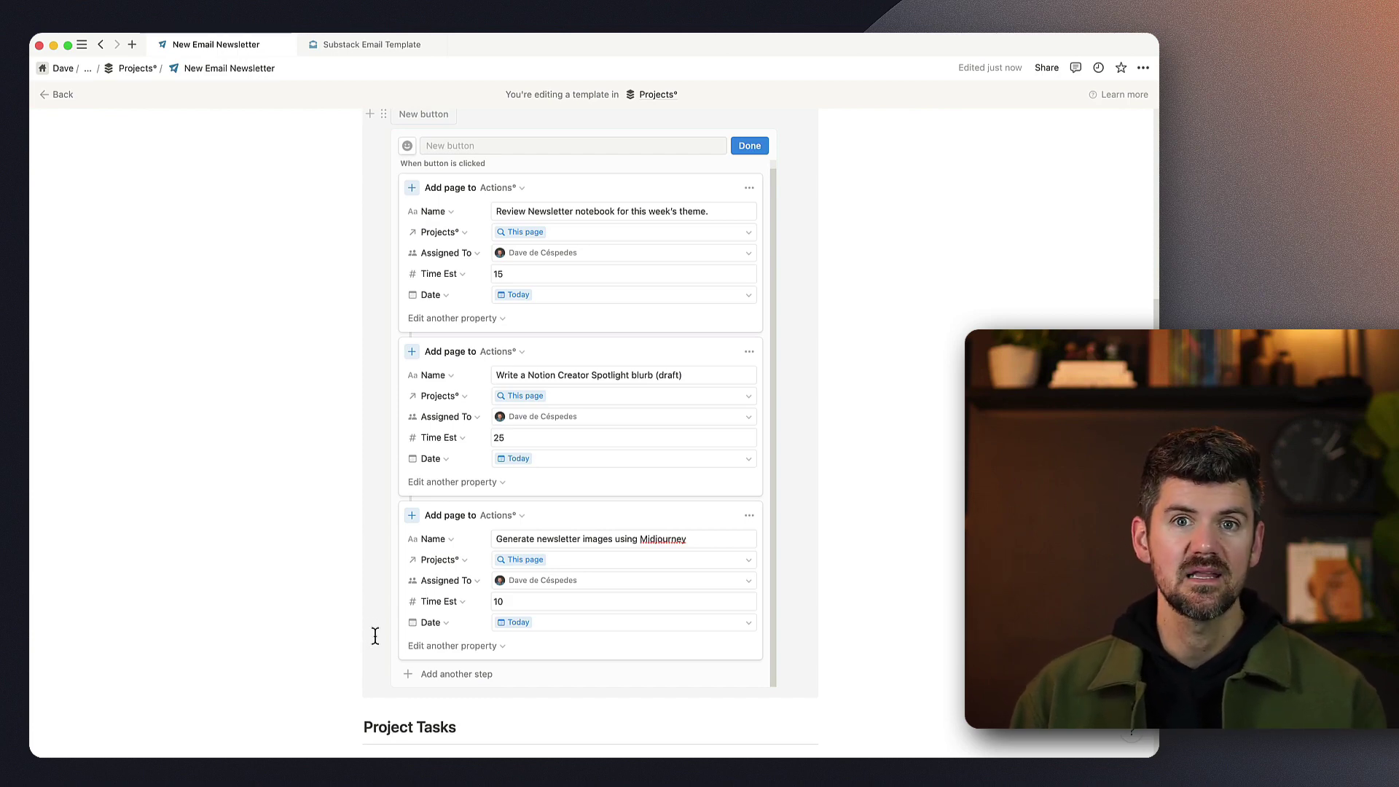
# Step: Check the Substack Email Template page's sharing options, then return to the New Email Newsletter template
pyautogui.click(399, 45)
pyautogui.click(1046, 67)
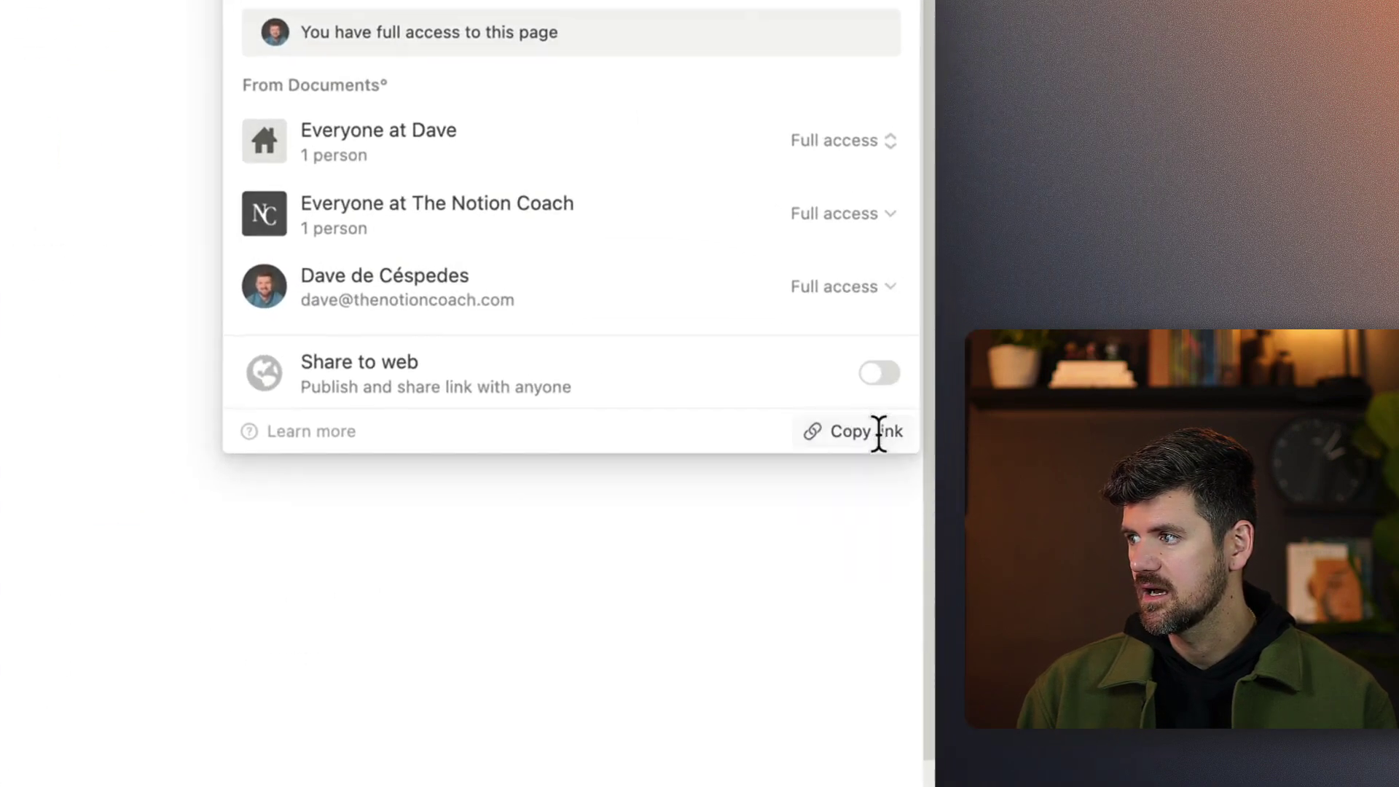
pyautogui.click(215, 43)
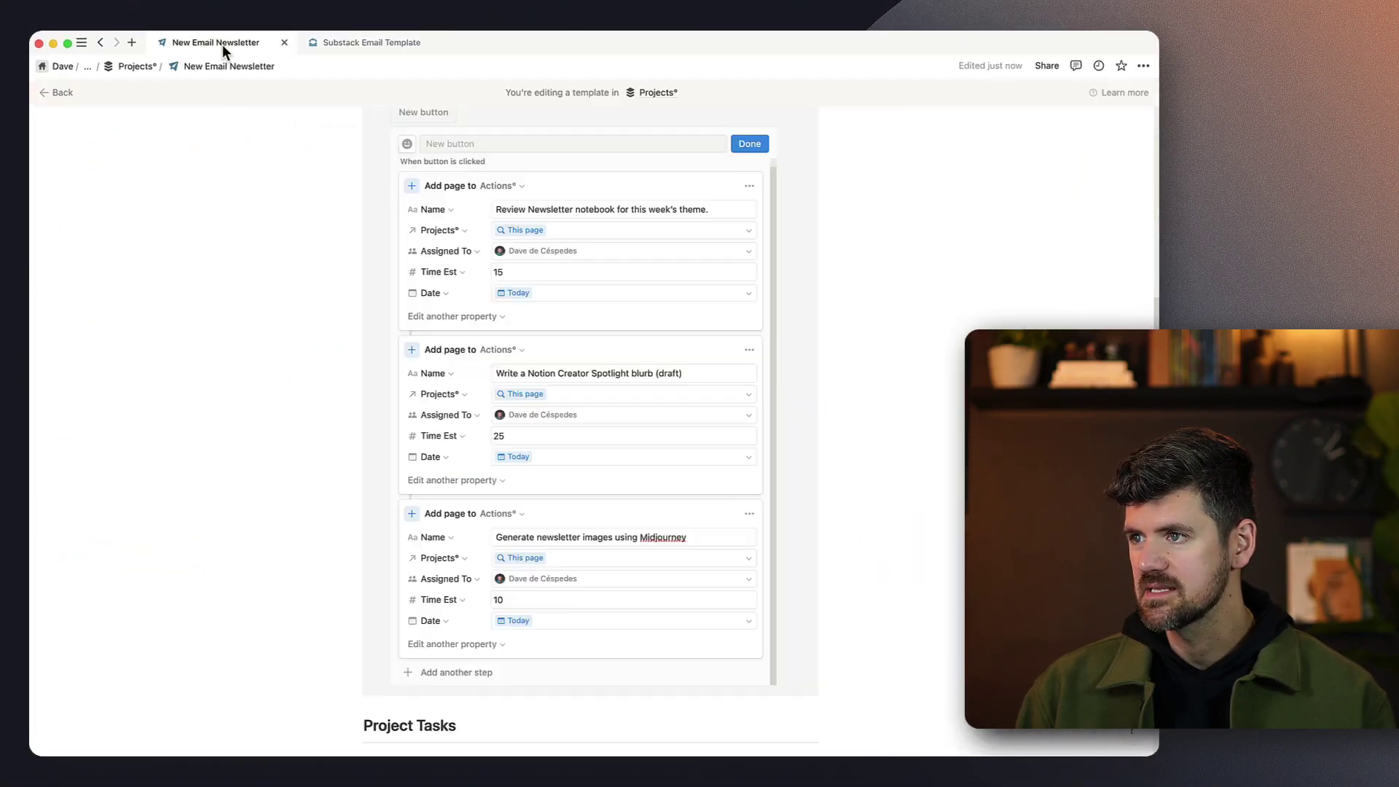
# Step: Preset the third task's Overview property to Substack Template
pyautogui.click(481, 646)
pyautogui.click(450, 496)
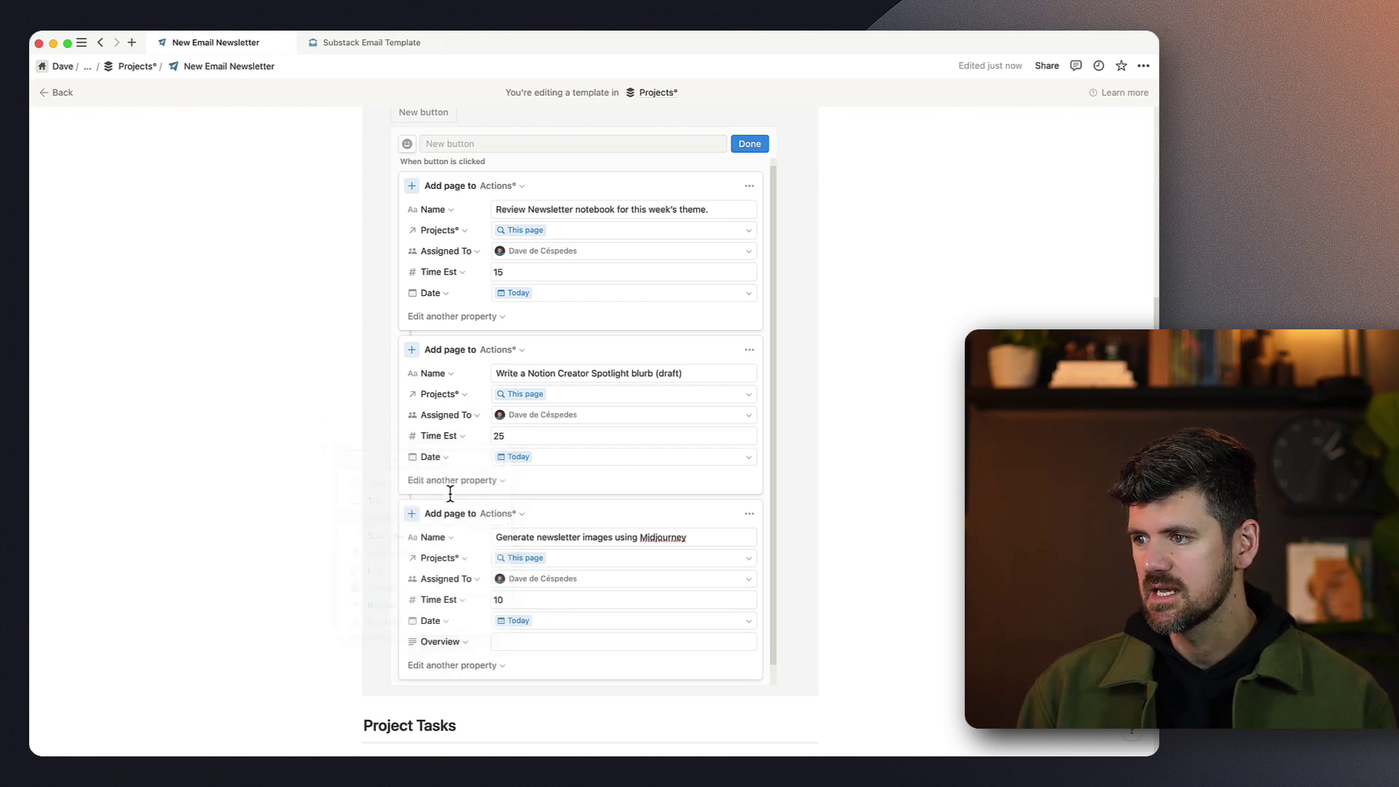
pyautogui.click(540, 642)
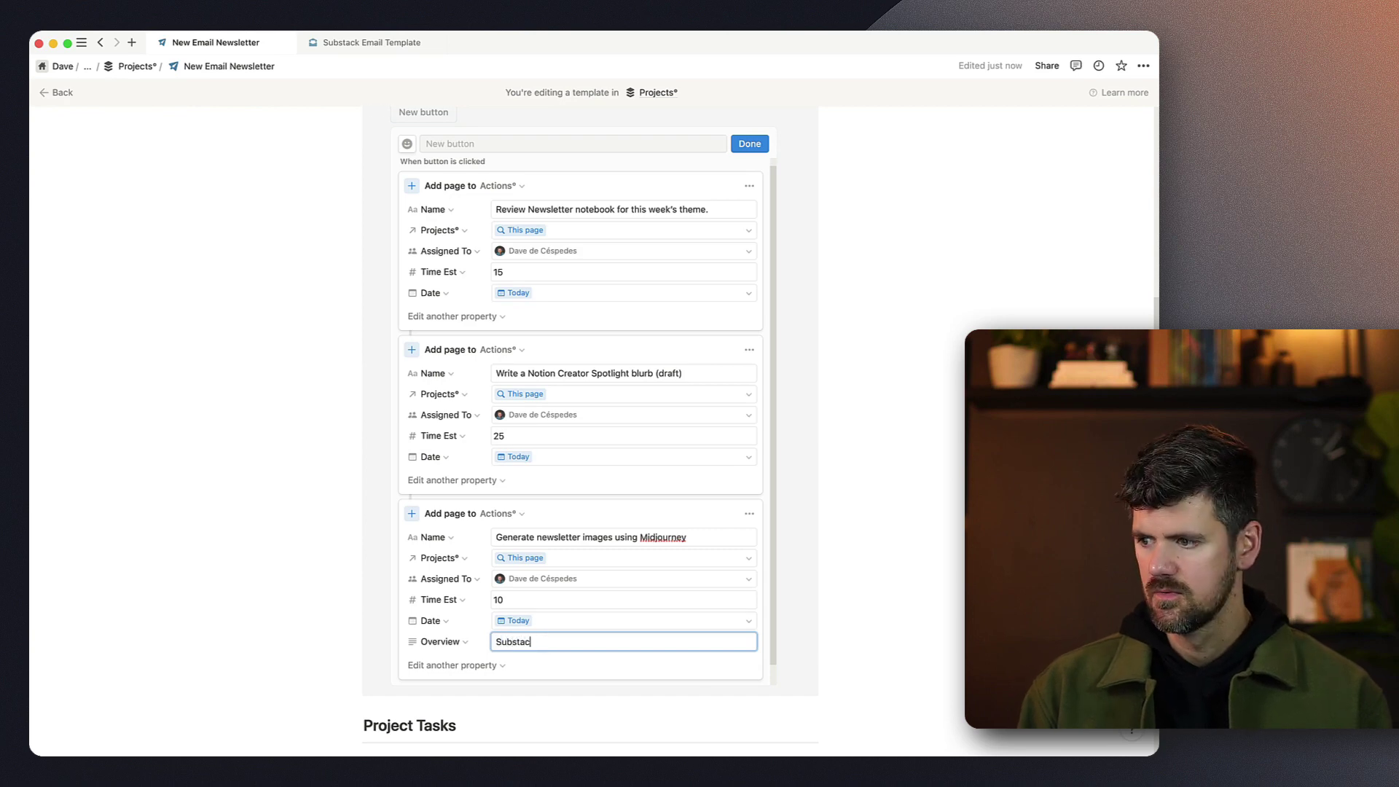
pyautogui.tripleClick(561, 641)
pyautogui.click(621, 651)
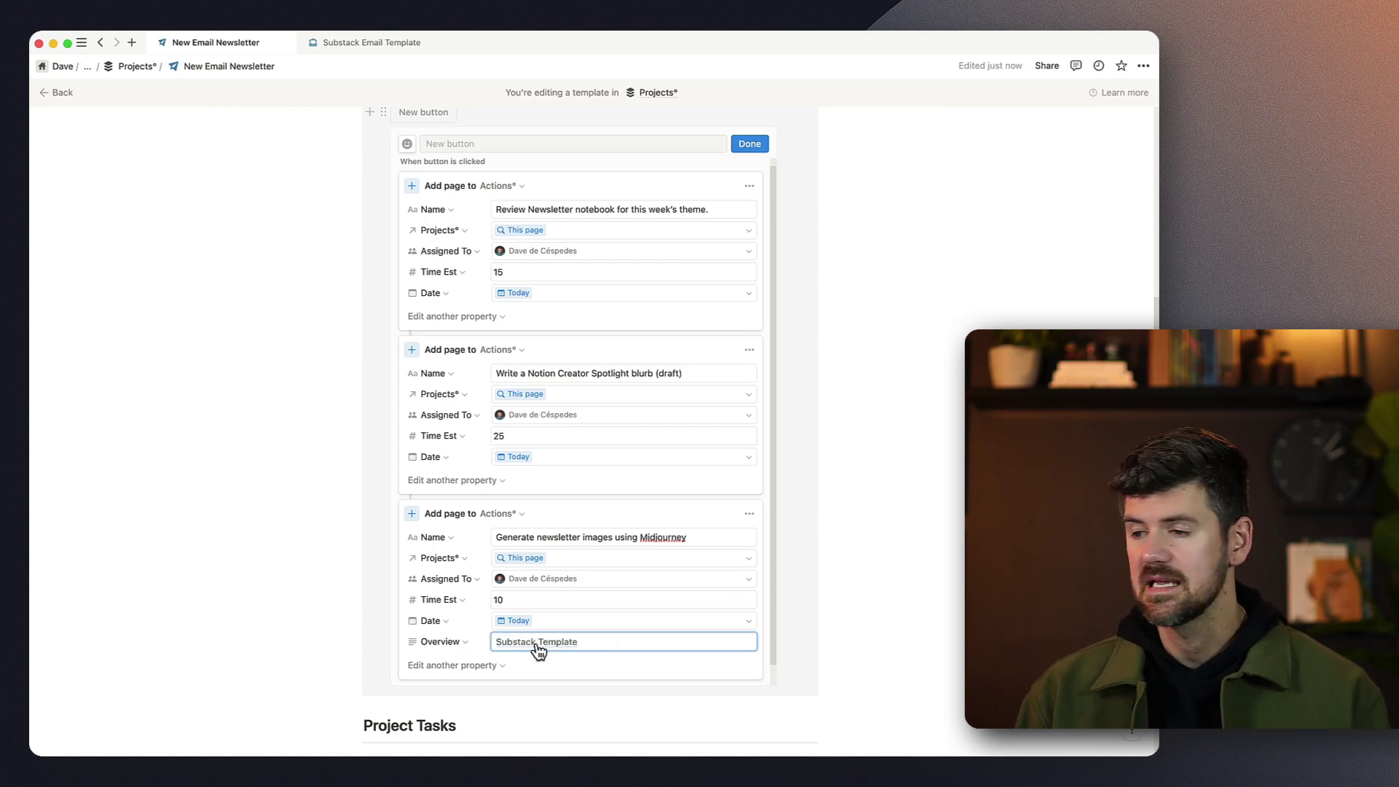
pyautogui.moveTo(539, 648)
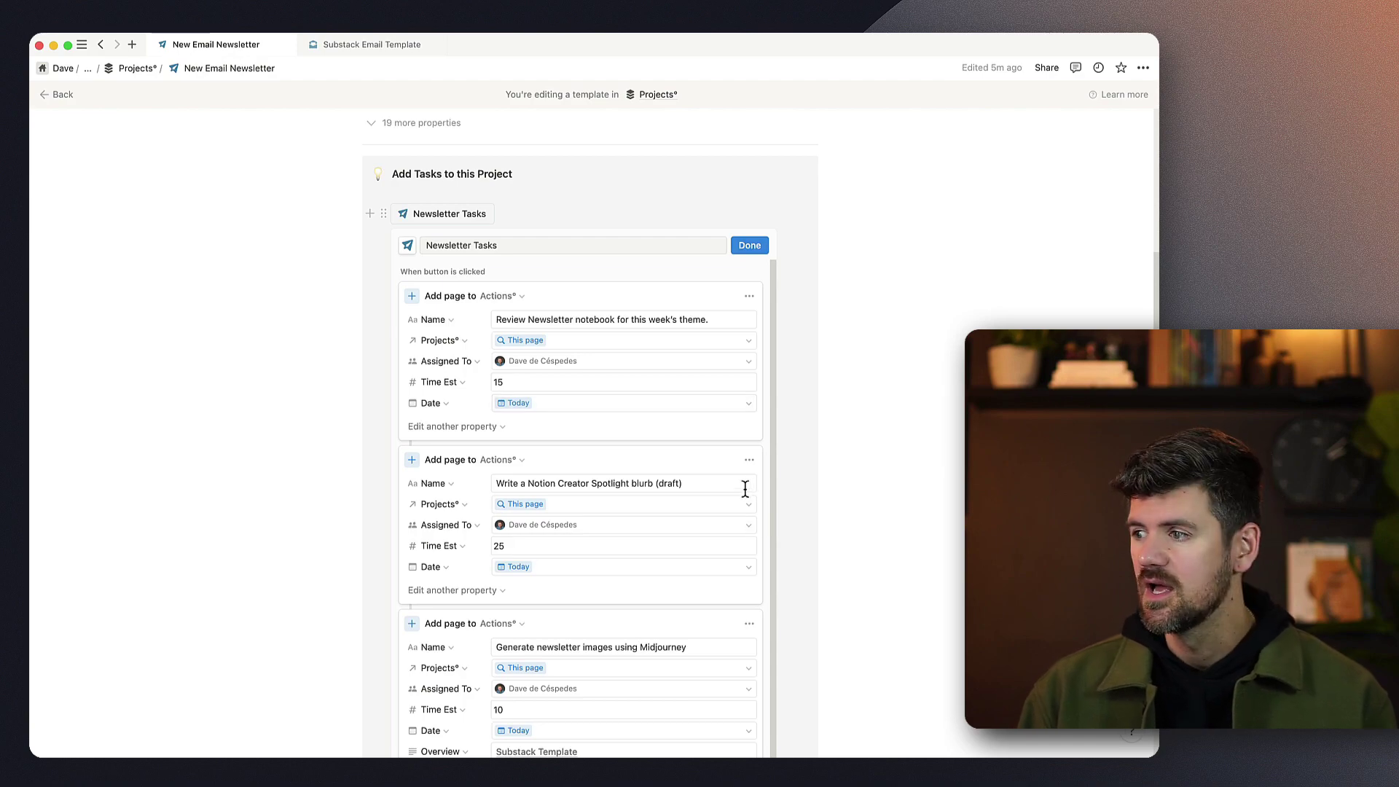
# Step: Add a Show confirmation step to the Newsletter Tasks button
pyautogui.scroll(-5, 780, 535)
pyautogui.scroll(5, 784, 537)
pyautogui.scroll(-7, 783, 536)
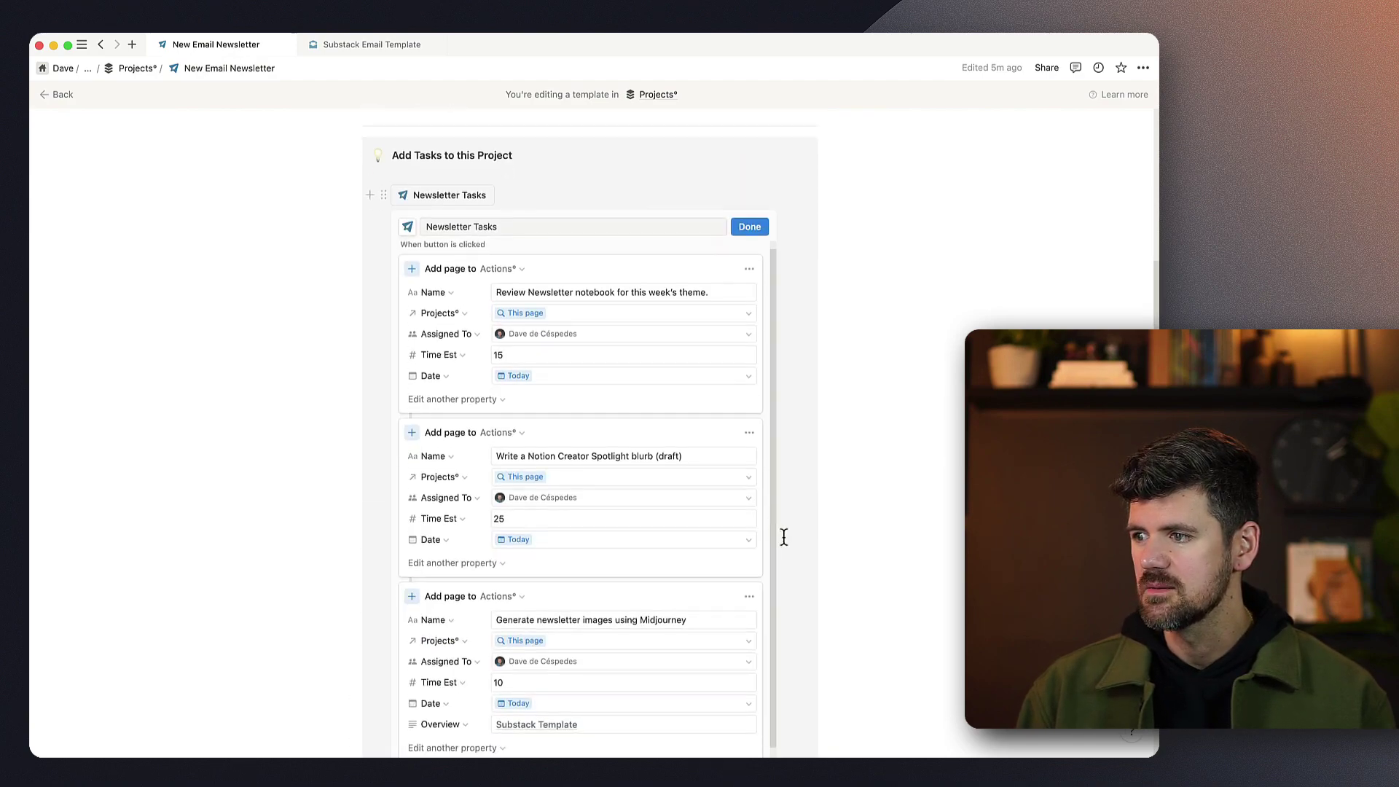
pyautogui.moveTo(450, 507)
pyautogui.click(309, 501)
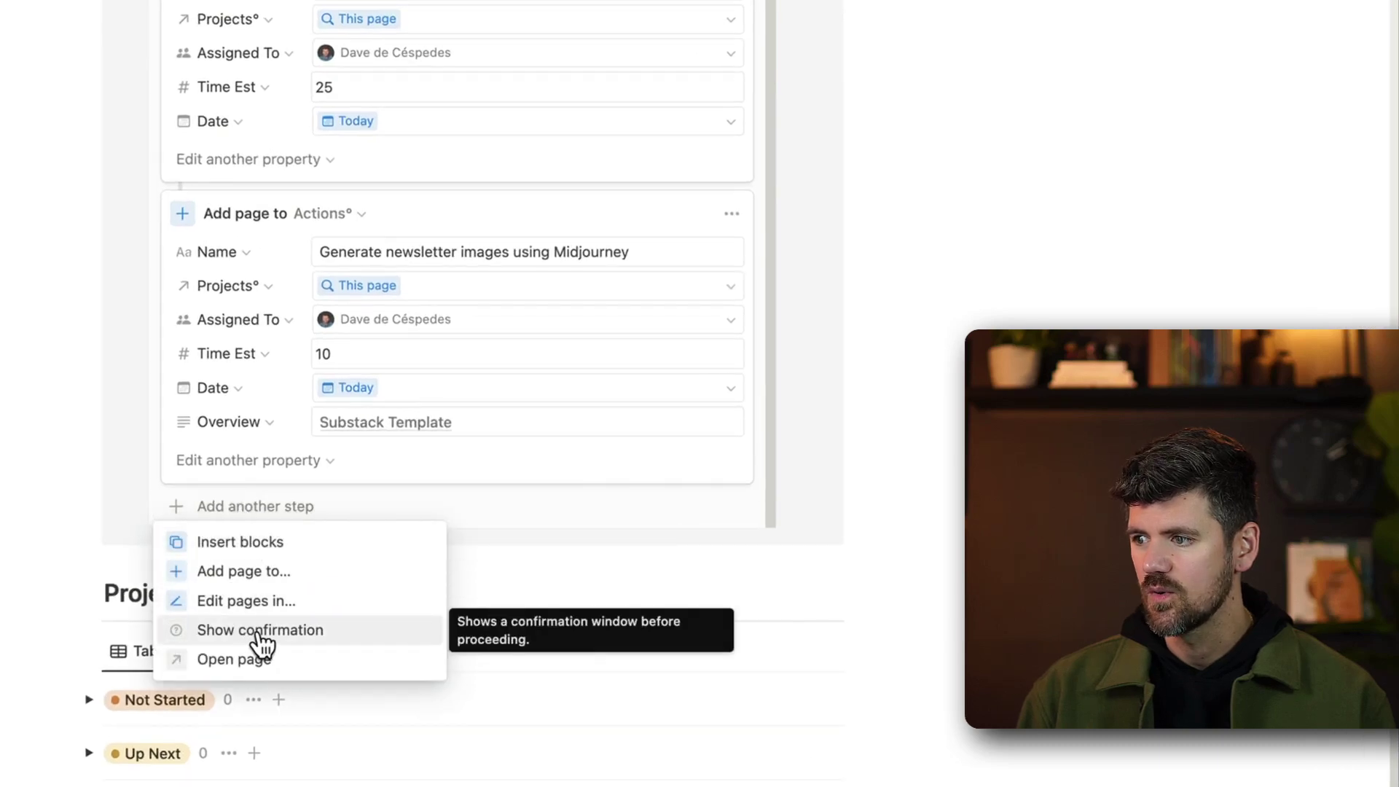
pyautogui.click(261, 631)
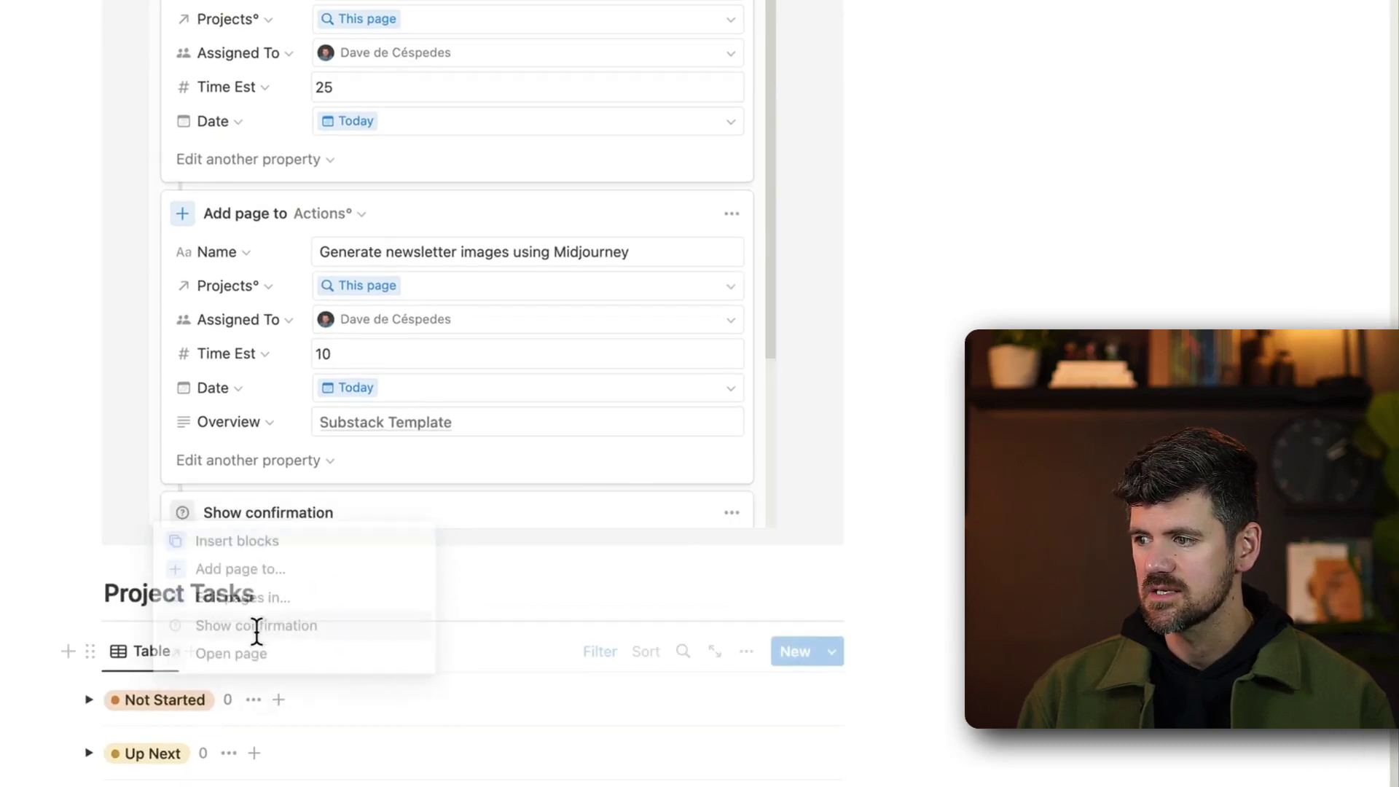
# Step: Move the confirmation step to the top of the action list and finish editing the button
pyautogui.scroll(-2, 395, 462)
pyautogui.scroll(-2, 394, 462)
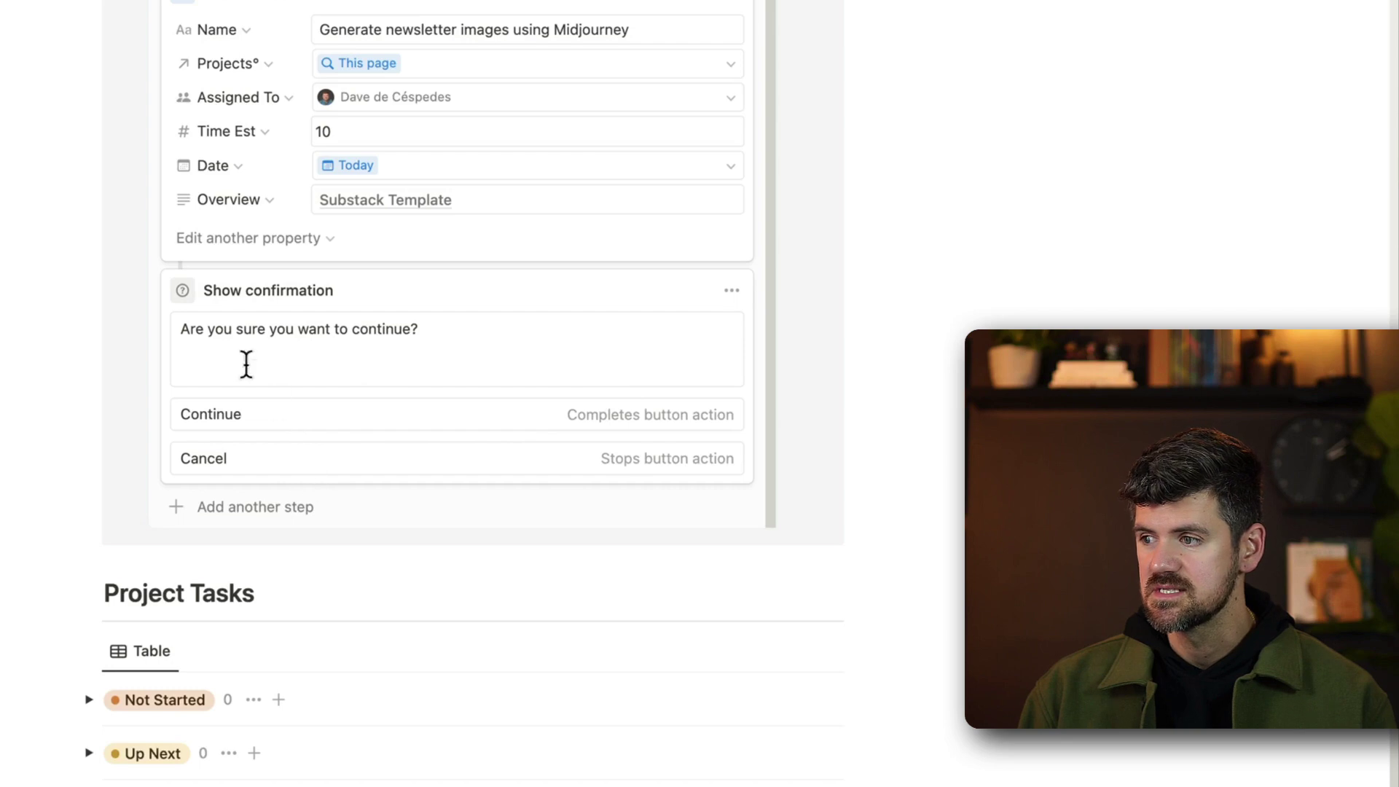
pyautogui.moveTo(187, 286); pyautogui.dragTo(355, 248)
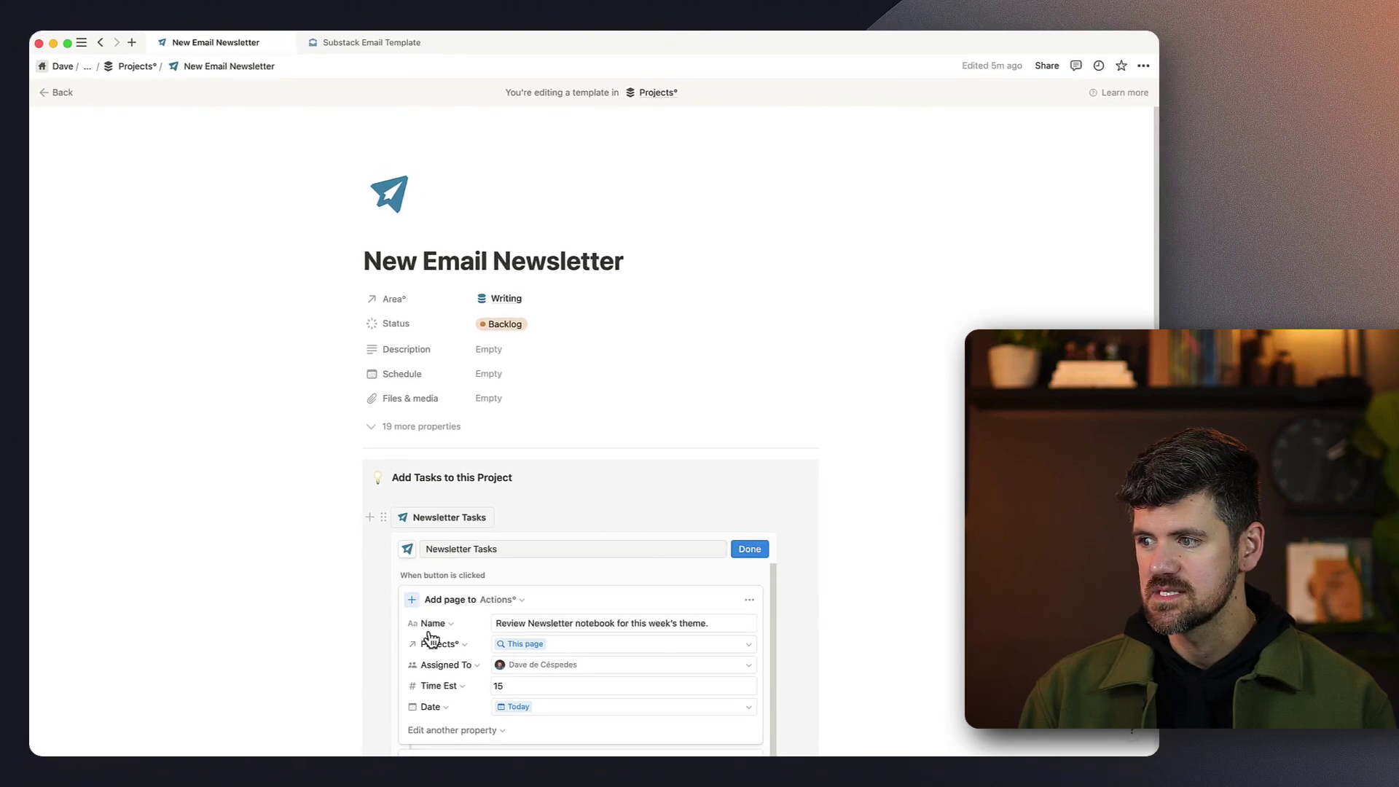
pyautogui.scroll(-2, 444, 619)
pyautogui.scroll(2, 448, 641)
pyautogui.scroll(-2, 448, 627)
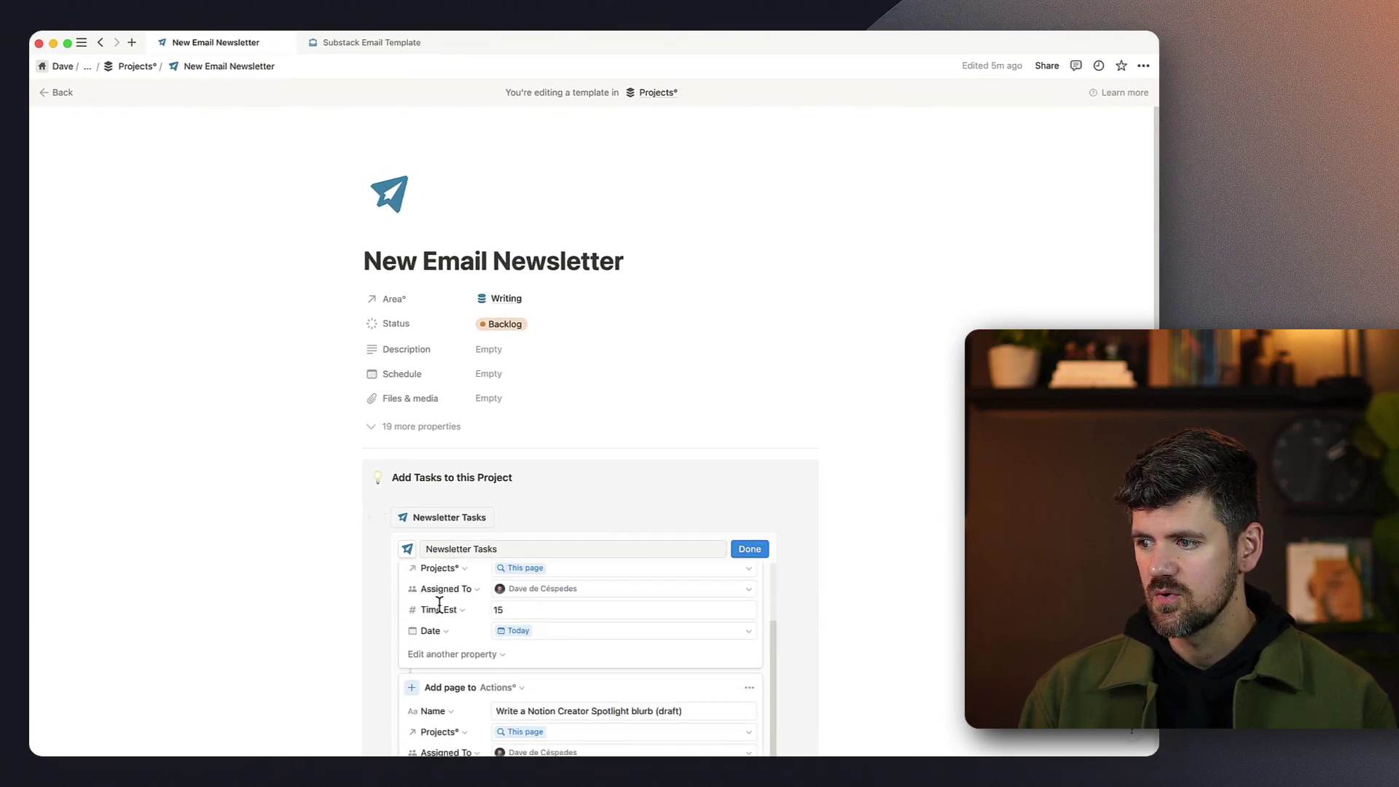
pyautogui.scroll(-5, 448, 634)
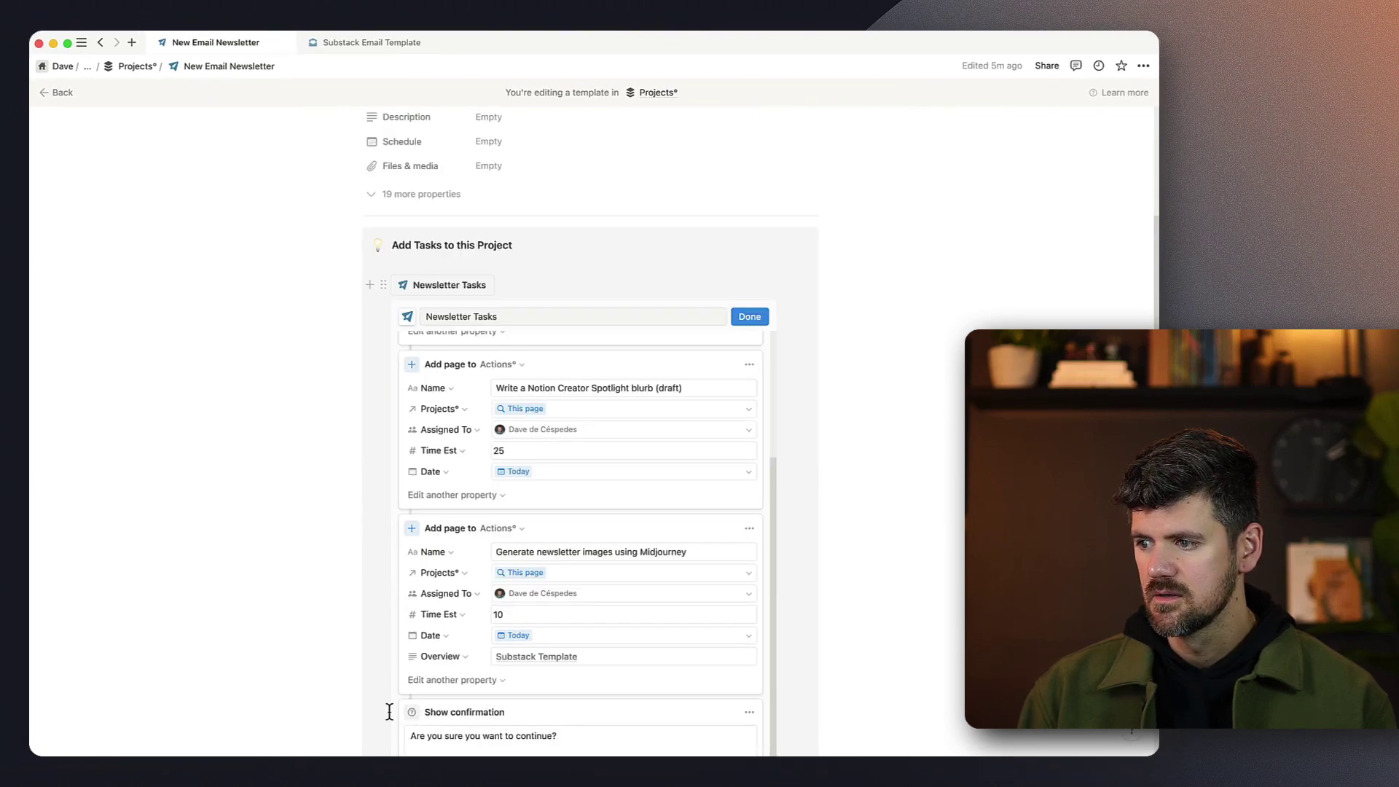
pyautogui.moveTo(409, 712); pyautogui.dragTo(447, 453)
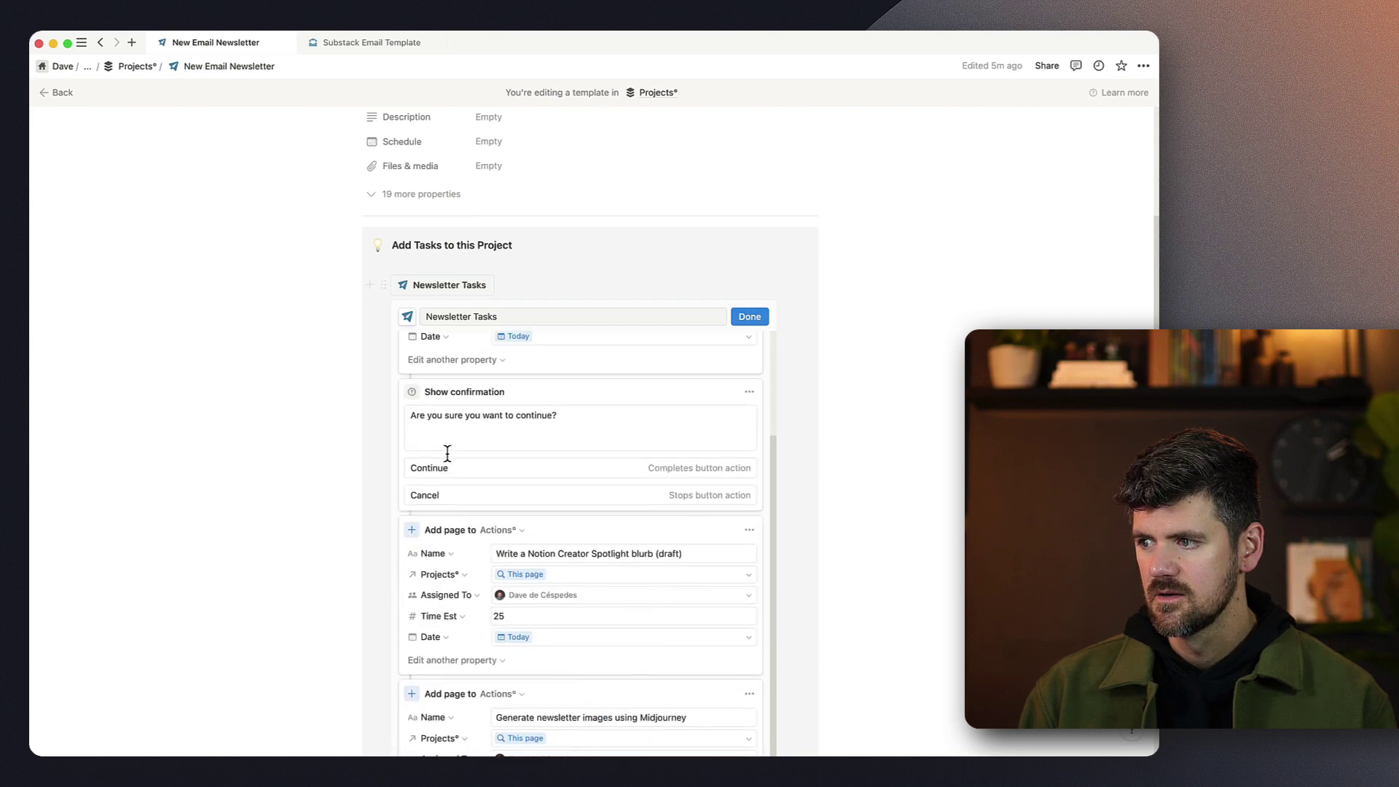
pyautogui.scroll(2, 450, 481)
pyautogui.moveTo(452, 505); pyautogui.dragTo(463, 393)
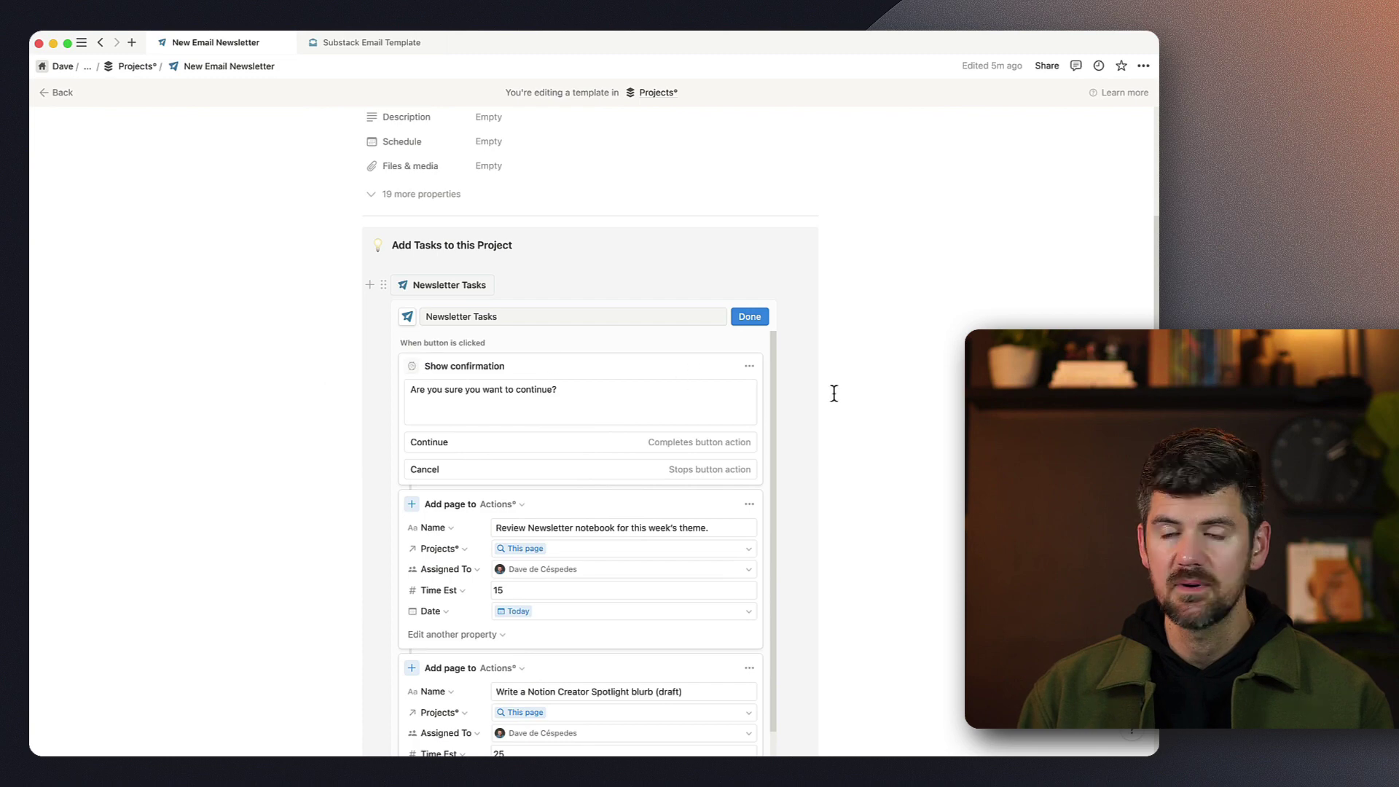
pyautogui.click(762, 322)
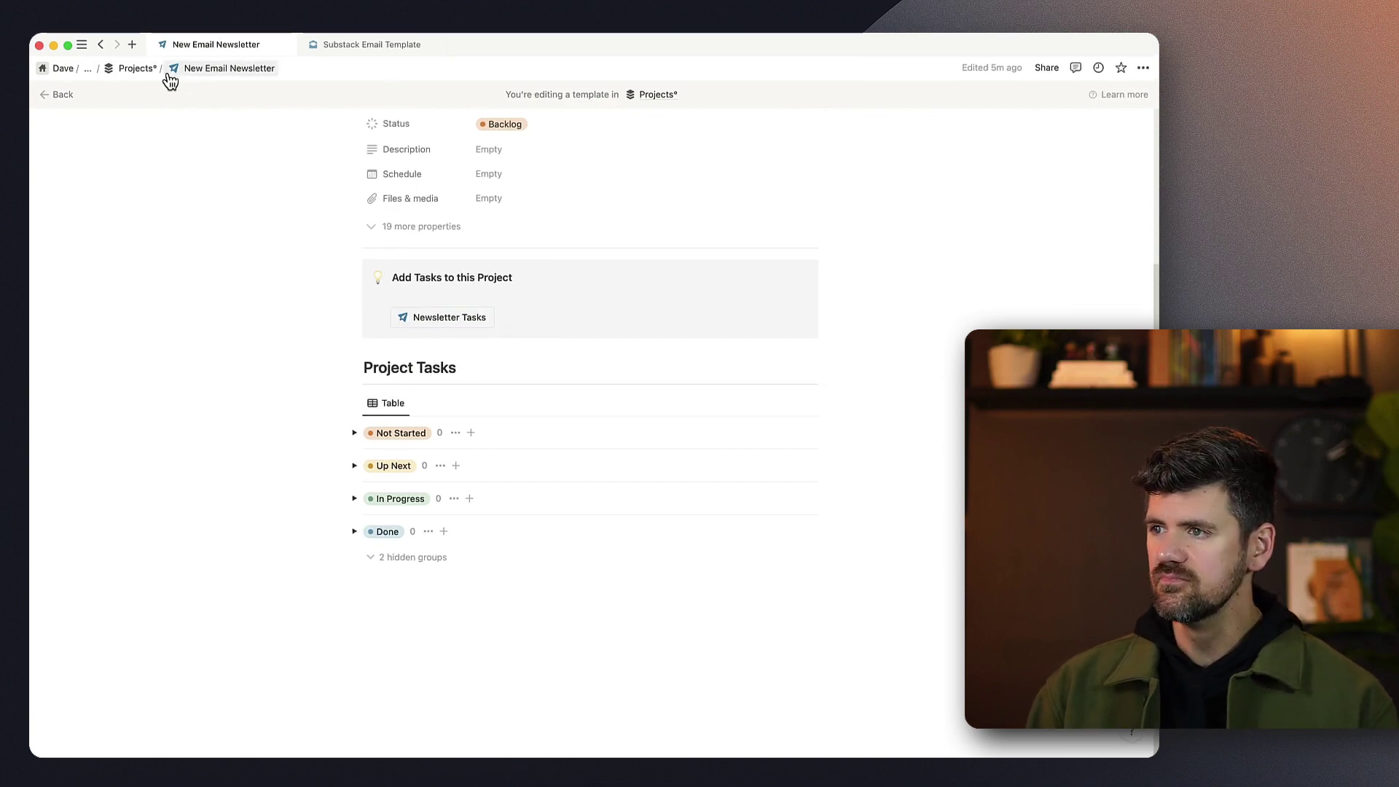
# Step: Create a Projects page from the New Email Newsletter template titled 'April 2023 Newsletter'
pyautogui.click(138, 68)
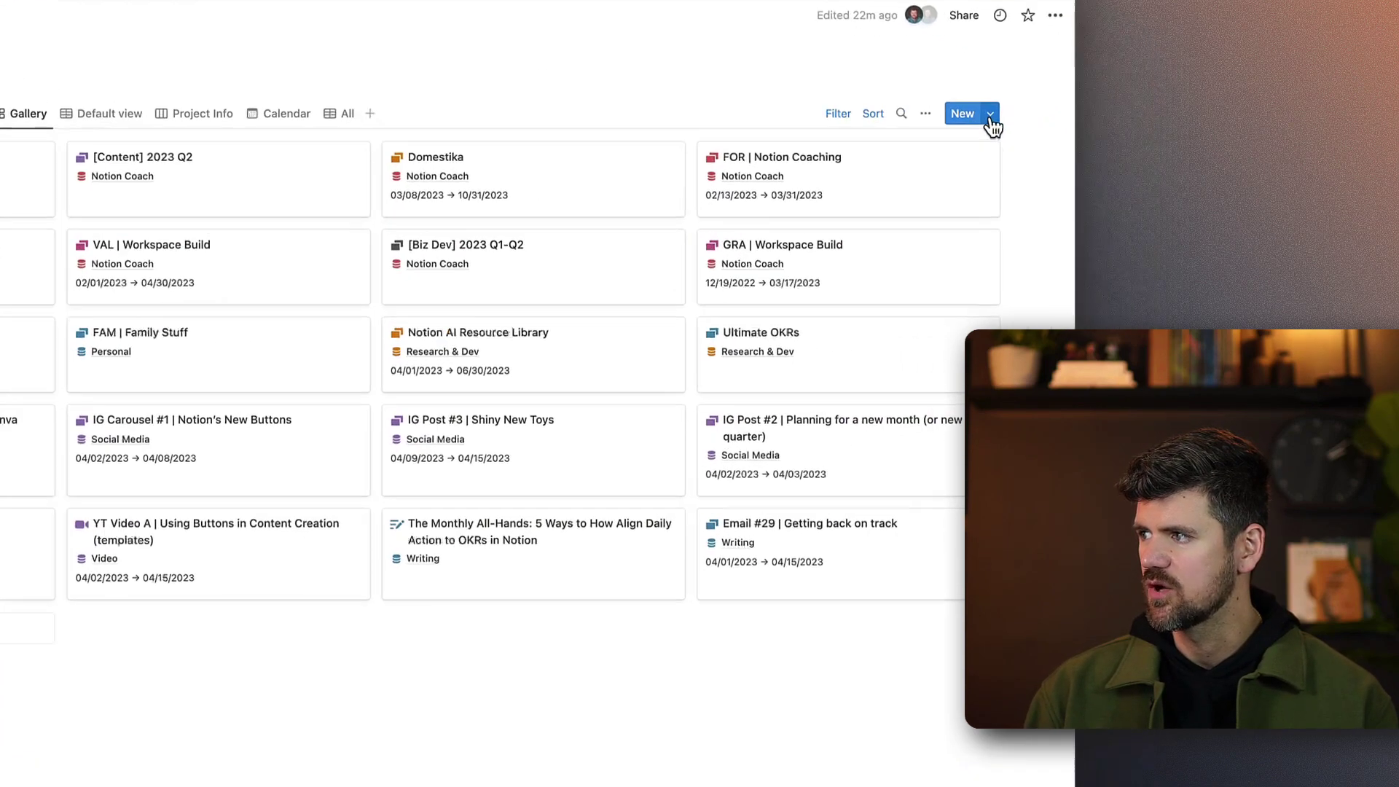
pyautogui.click(990, 115)
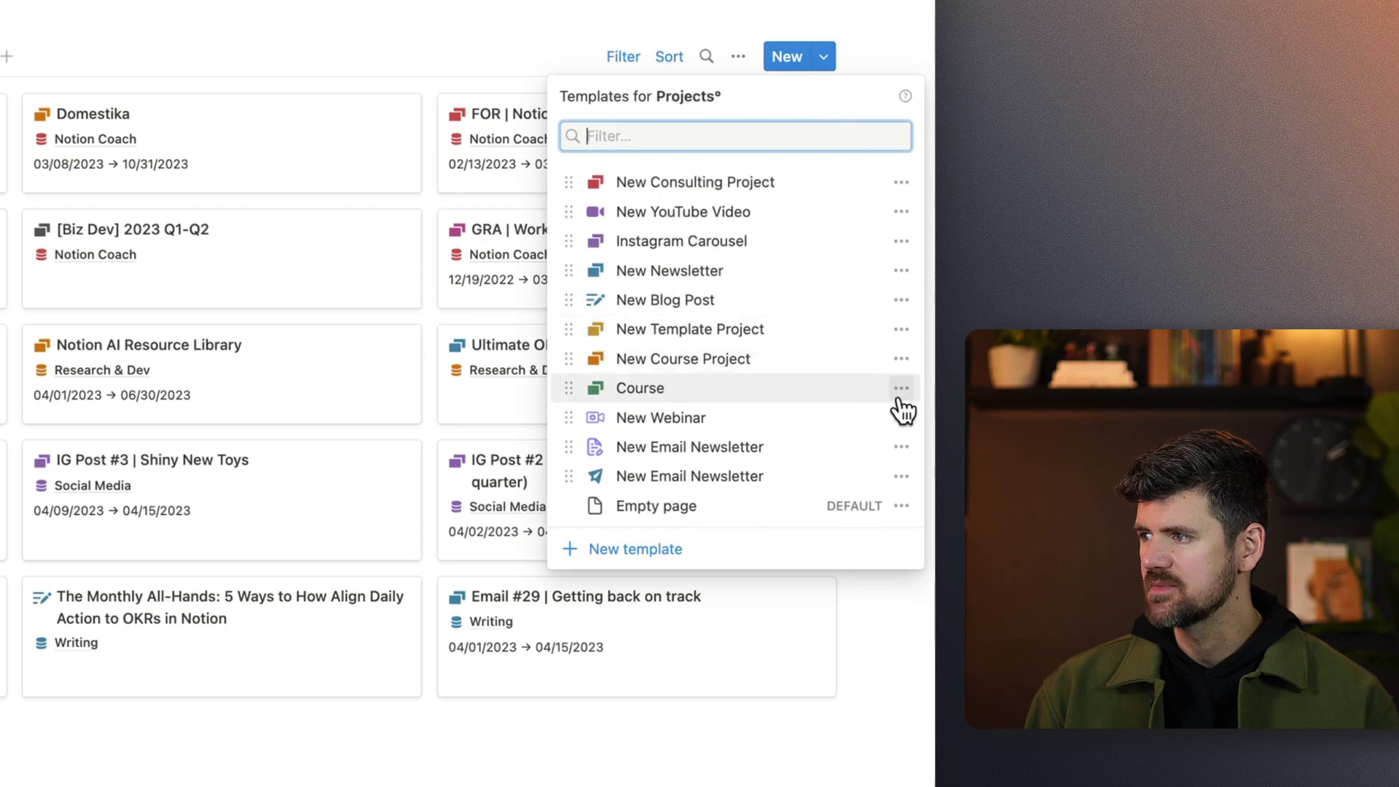
pyautogui.click(901, 478)
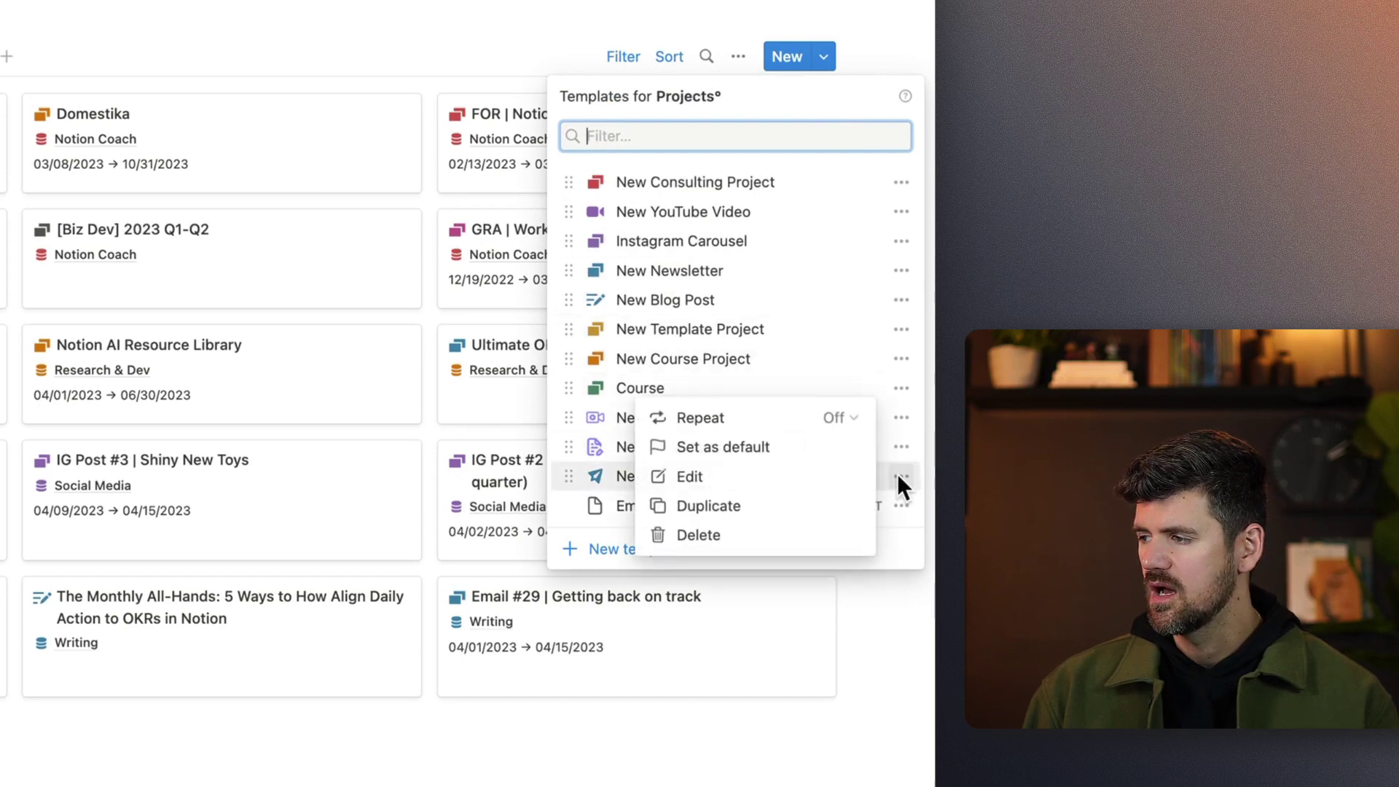
pyautogui.click(610, 475)
pyautogui.click(611, 478)
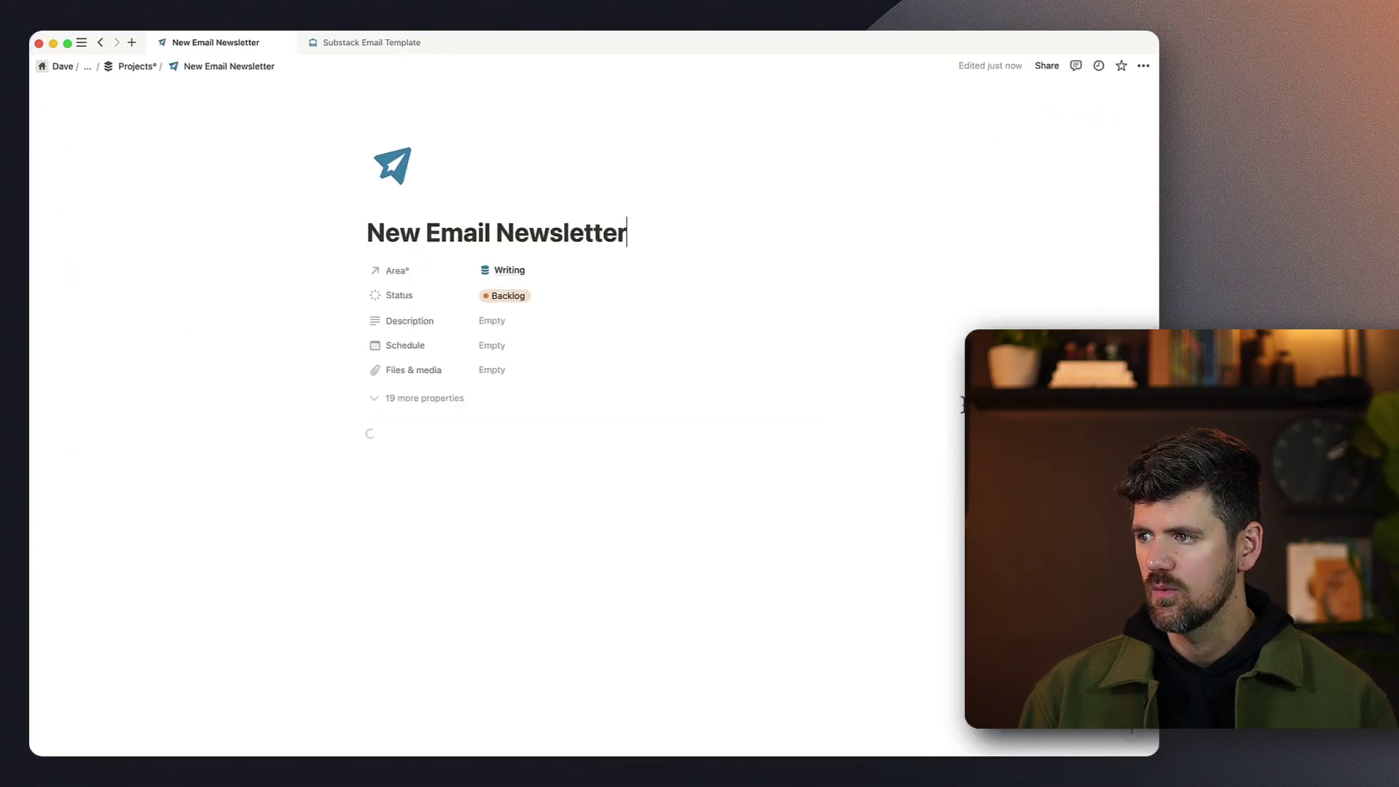
pyautogui.tripleClick(526, 225)
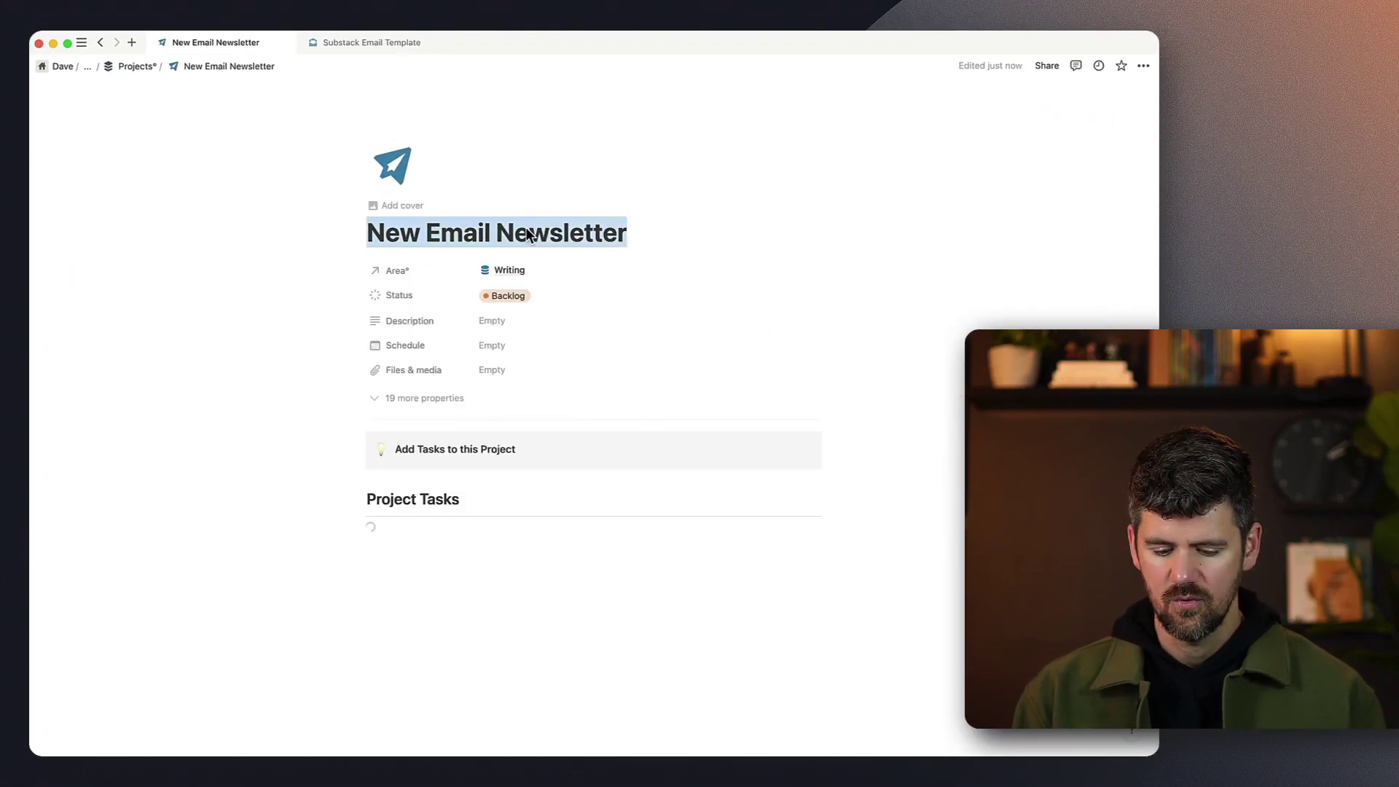
pyautogui.write('April 2023 Newsl')
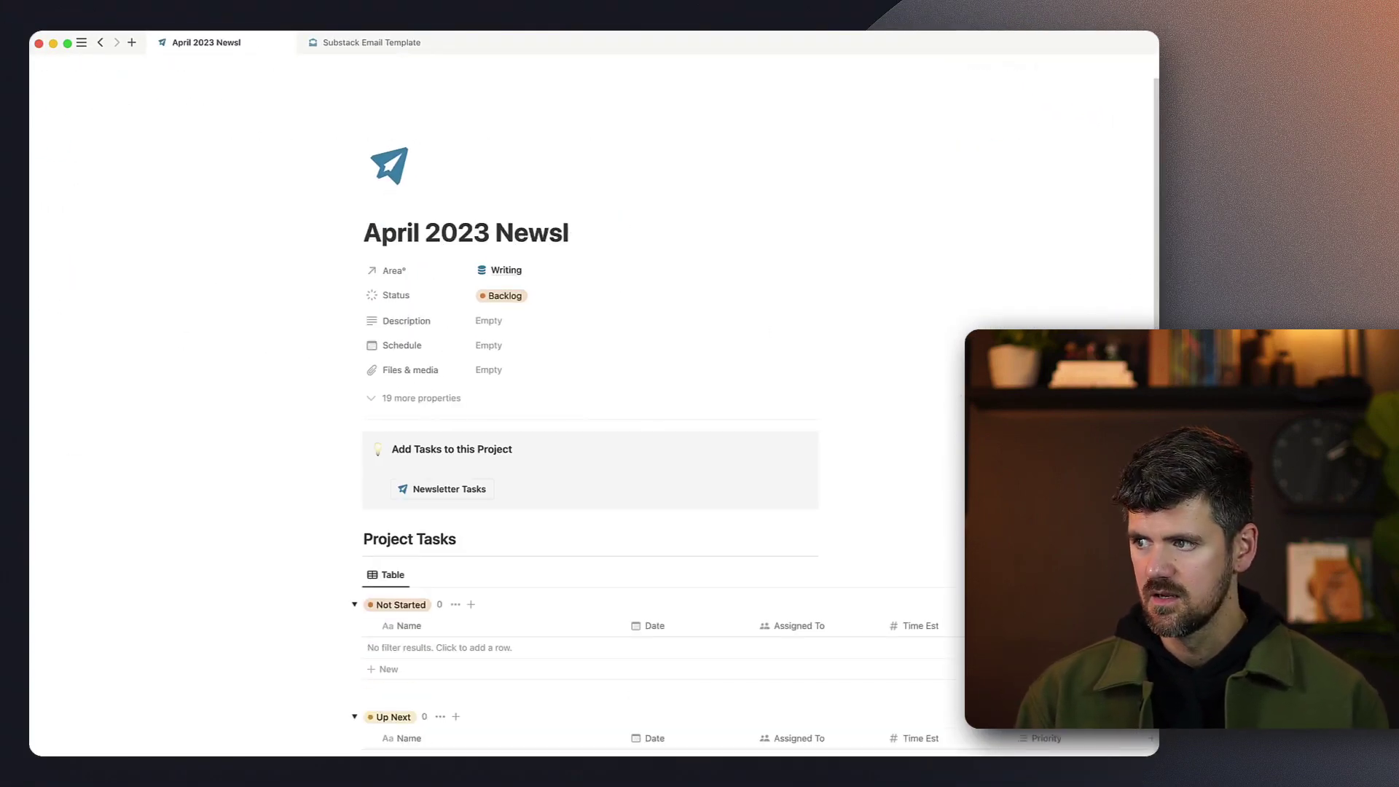
pyautogui.write('etter')
# Step: Check that the task table's filter points to this project
pyautogui.scroll(-3, 544, 408)
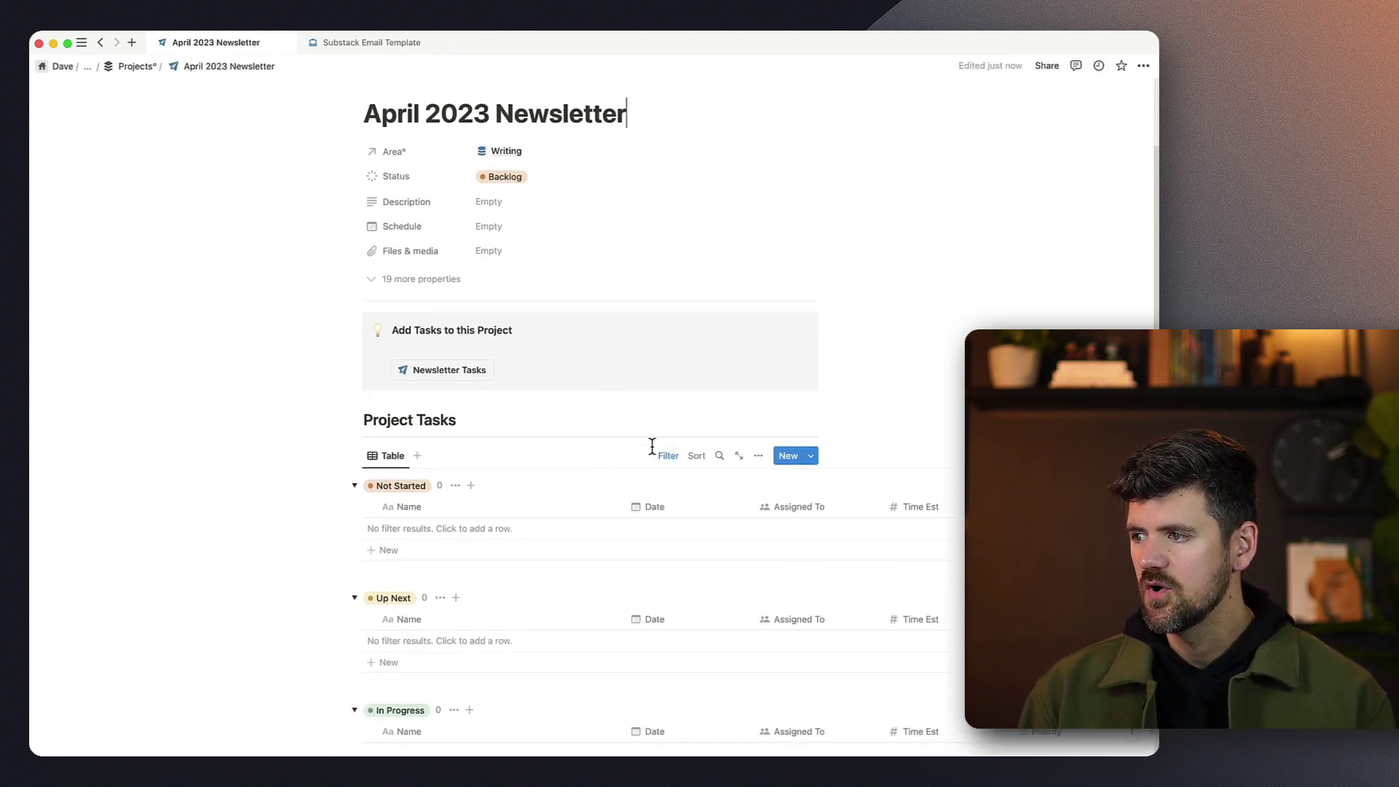
pyautogui.click(670, 458)
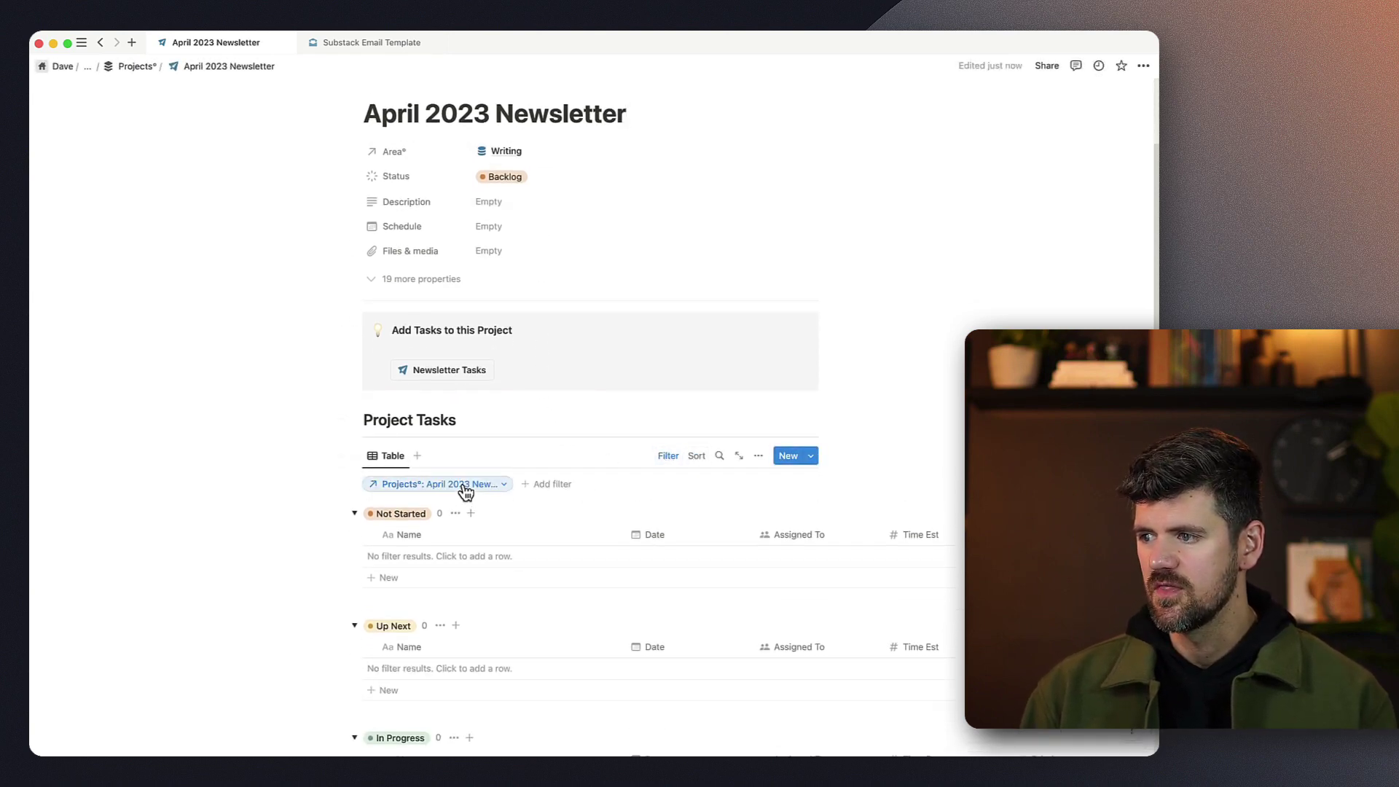
pyautogui.click(464, 485)
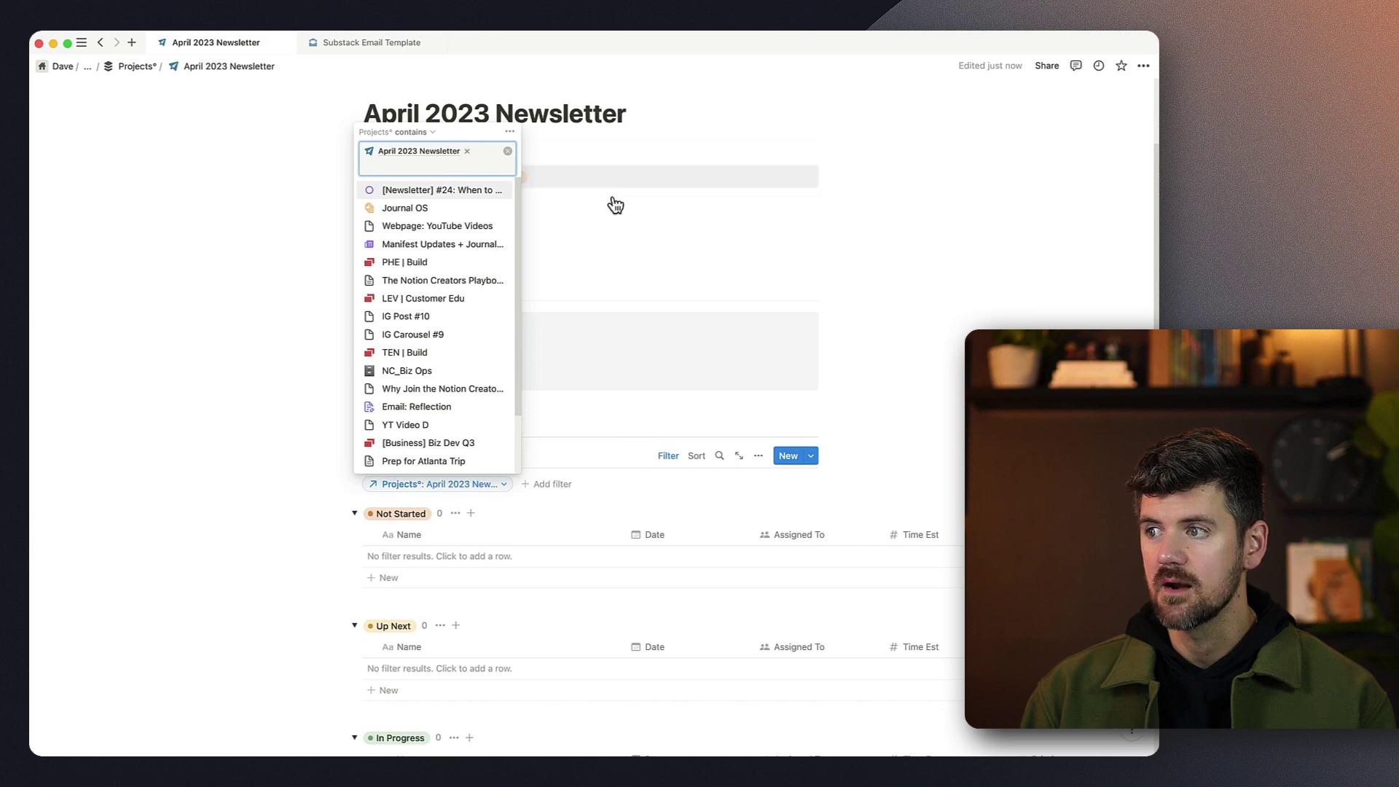
pyautogui.click(645, 220)
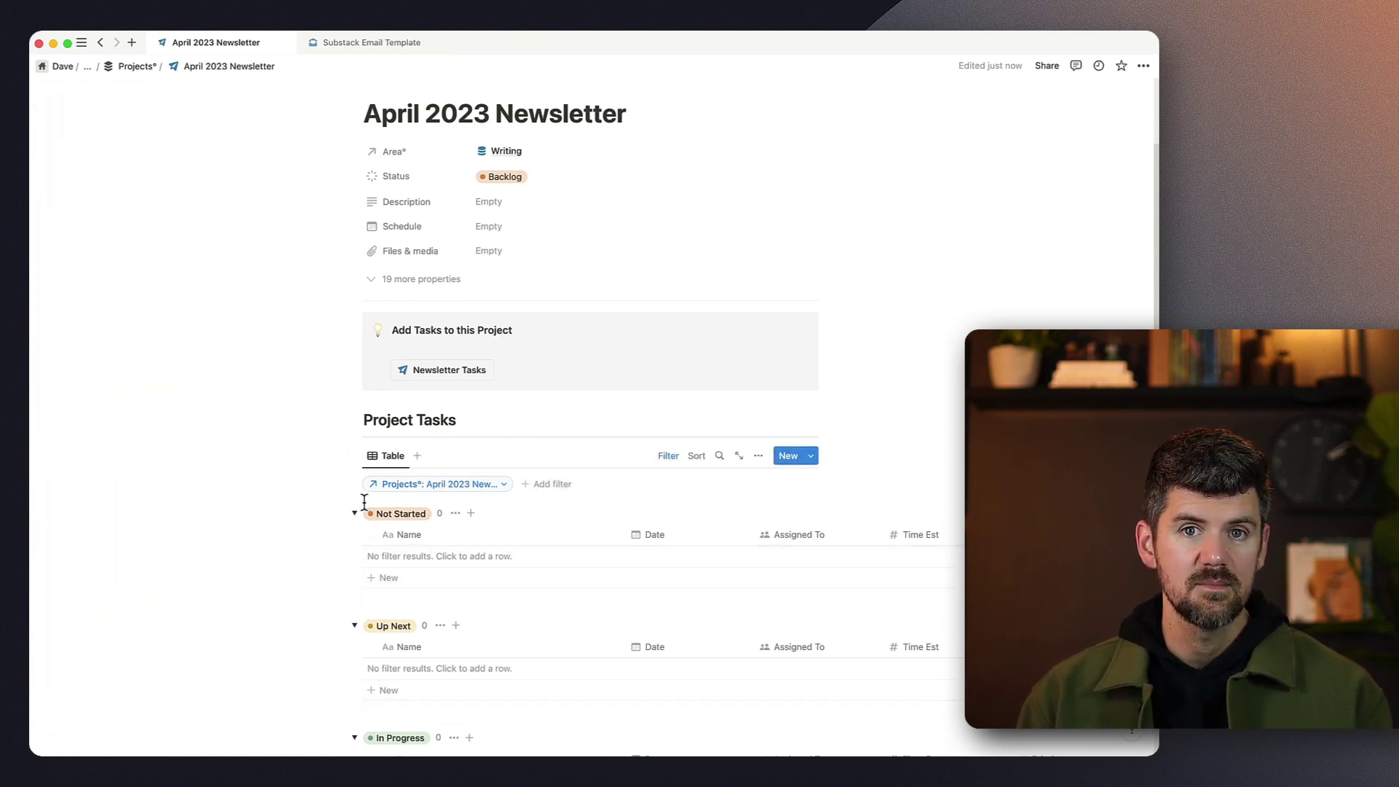
# Step: Hide the filter row, then run Newsletter Tasks and confirm to add the three tasks
pyautogui.scroll(-2, 361, 514)
pyautogui.click(666, 408)
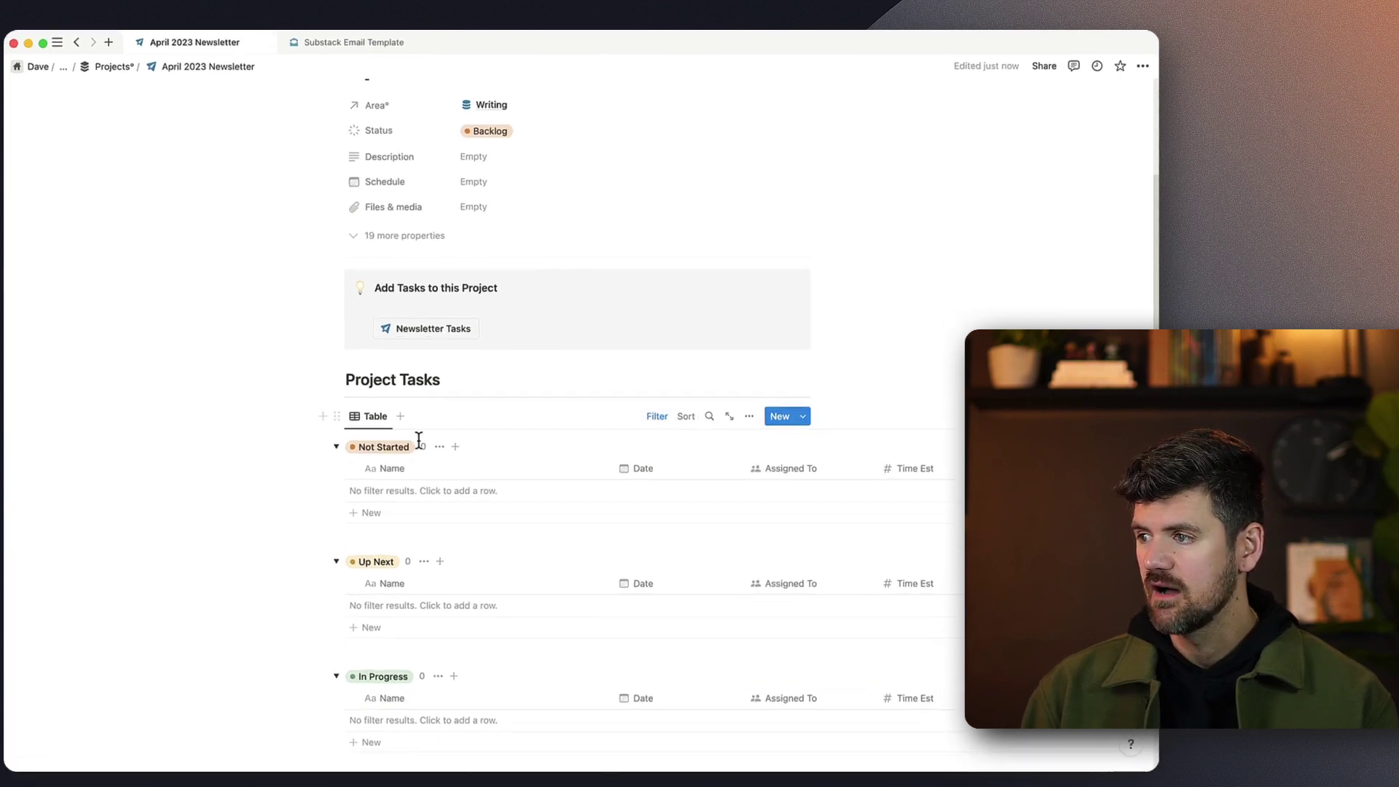
pyautogui.scroll(-1, 430, 321)
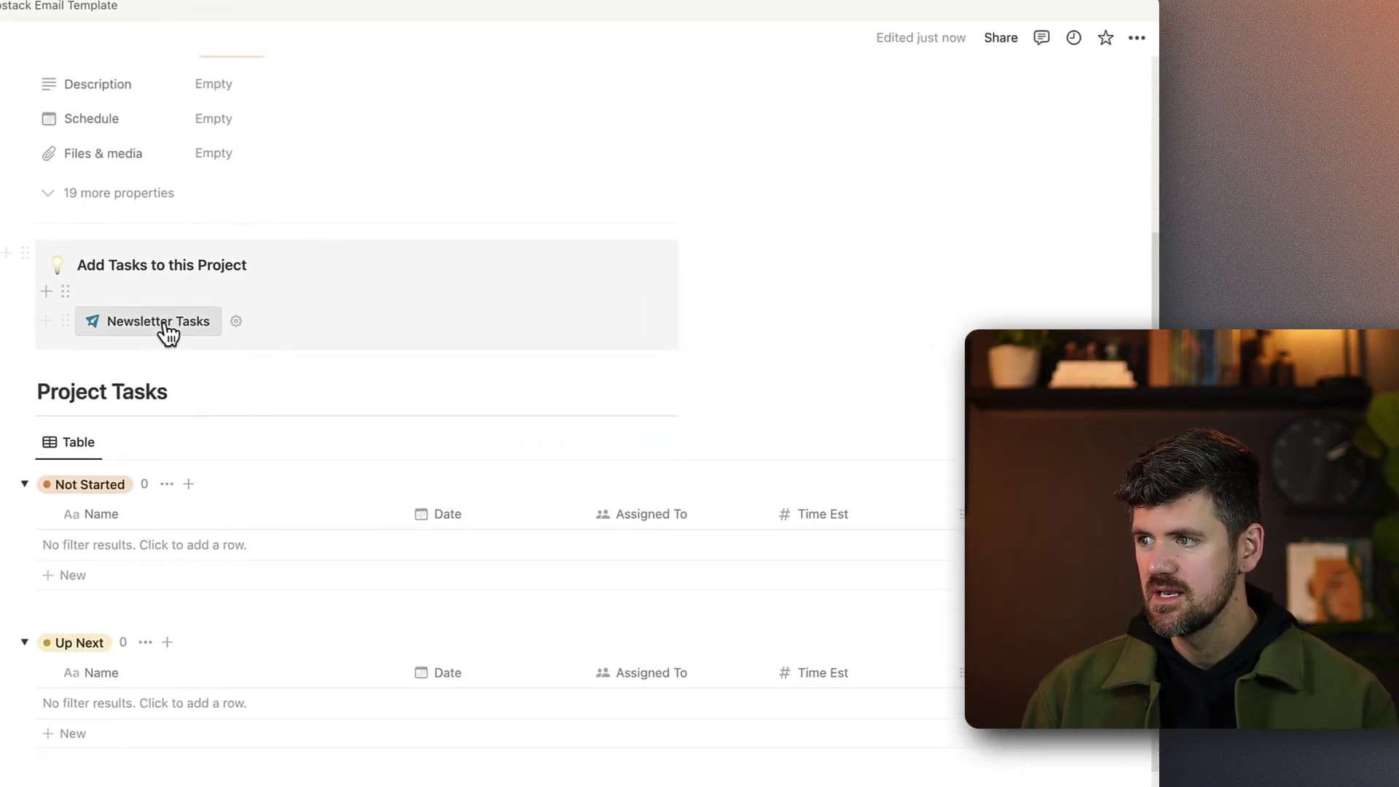
pyautogui.click(165, 326)
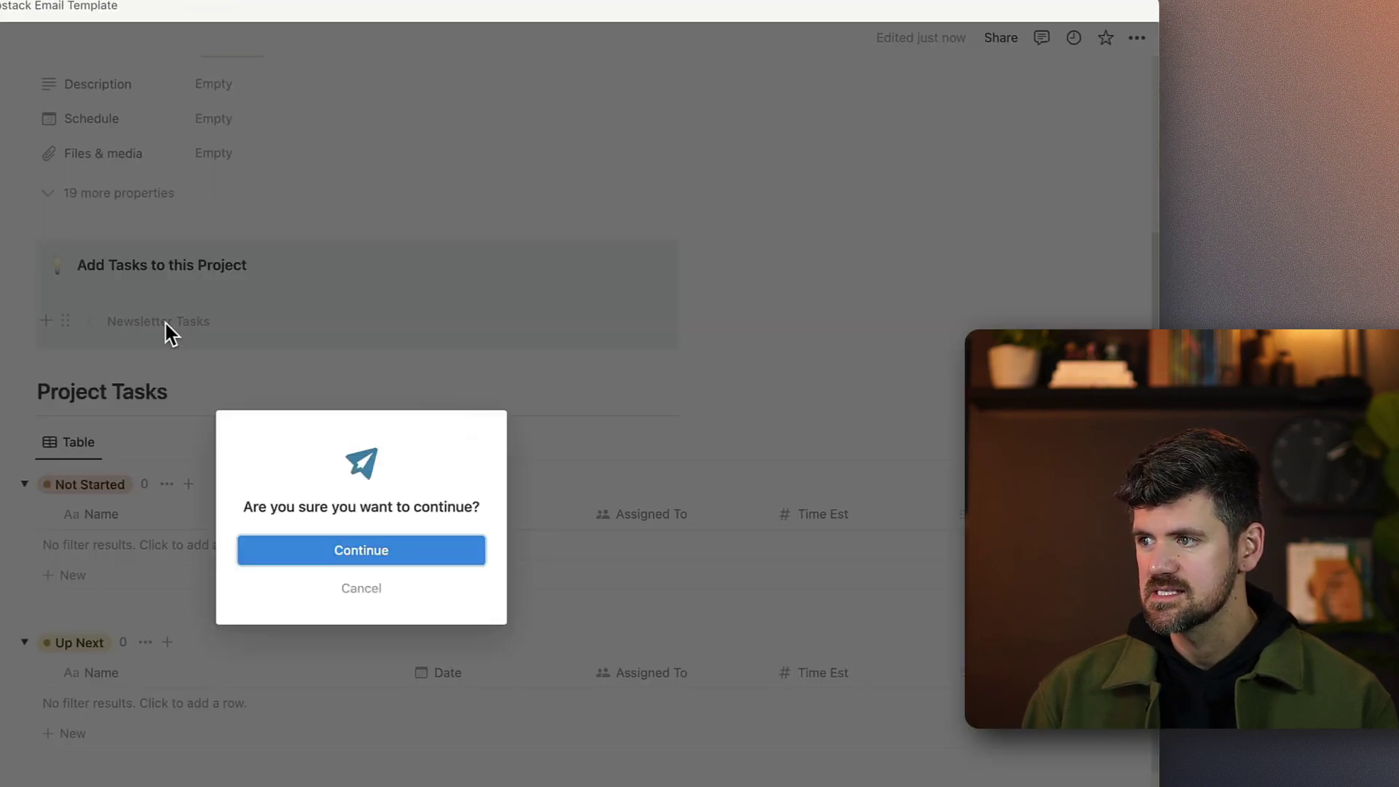
pyautogui.click(371, 558)
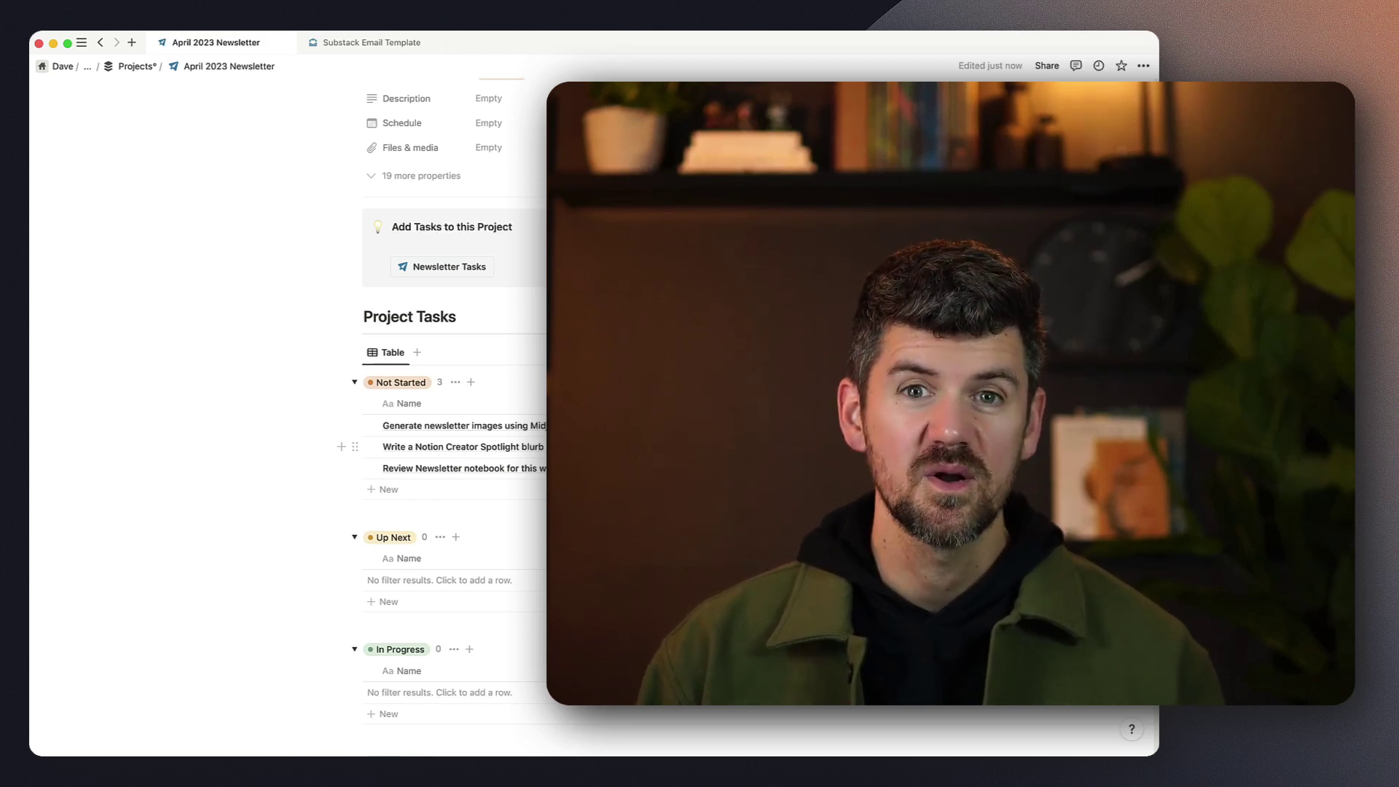
pyautogui.scroll(3, 452, 394)
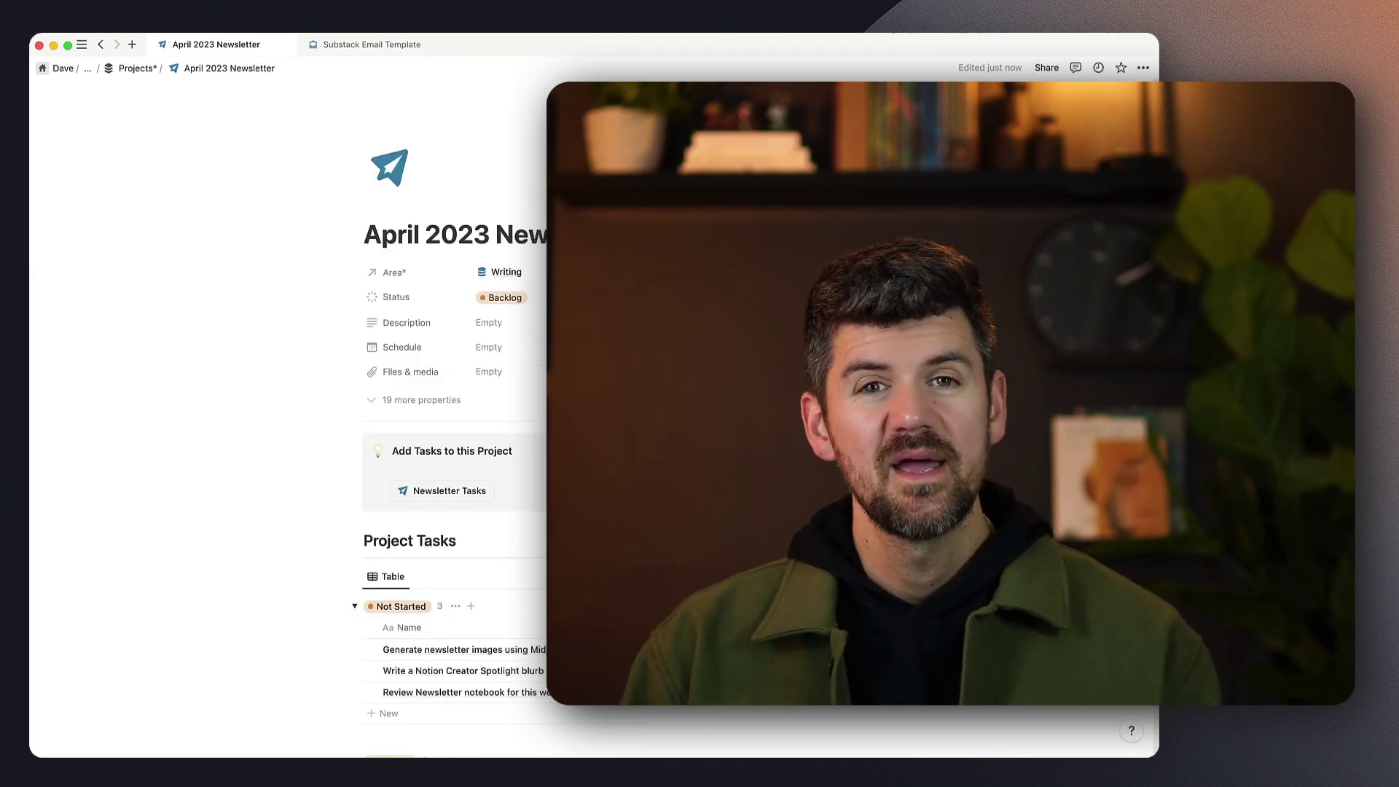